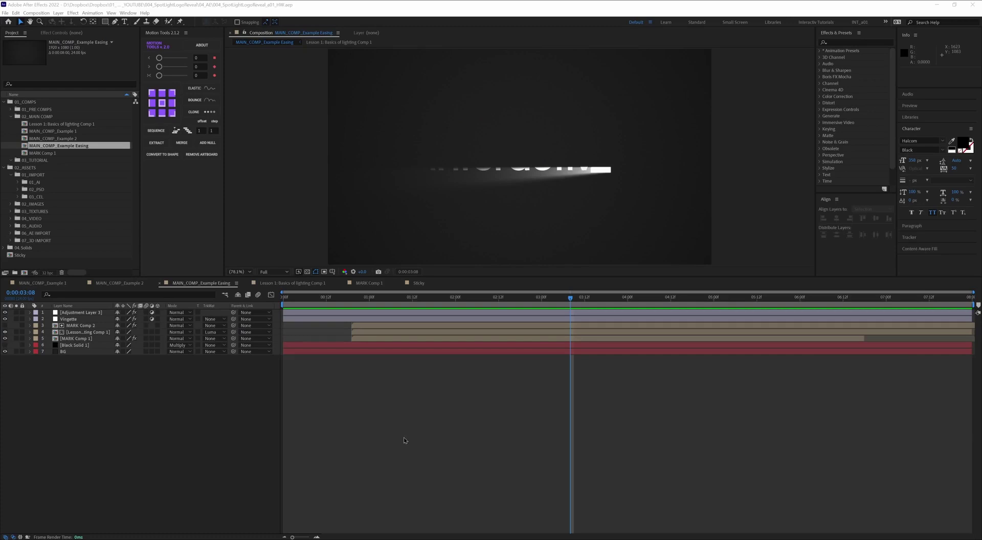
Return to the first frame and select the MARK Comp 2 layer.
left_click(86, 410)
key("Home")
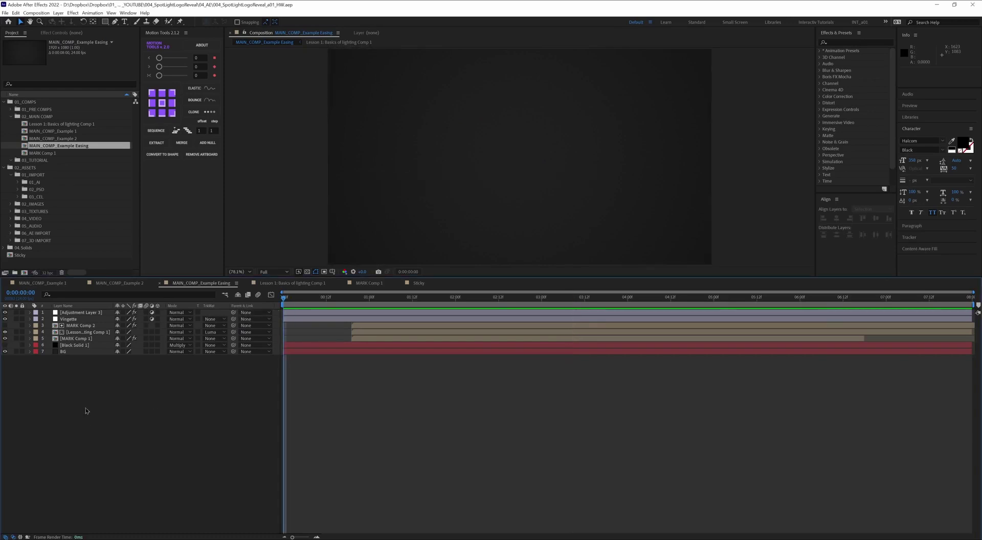
left_click_drag(80, 377, 74, 312)
left_click(120, 377)
left_click(81, 326)
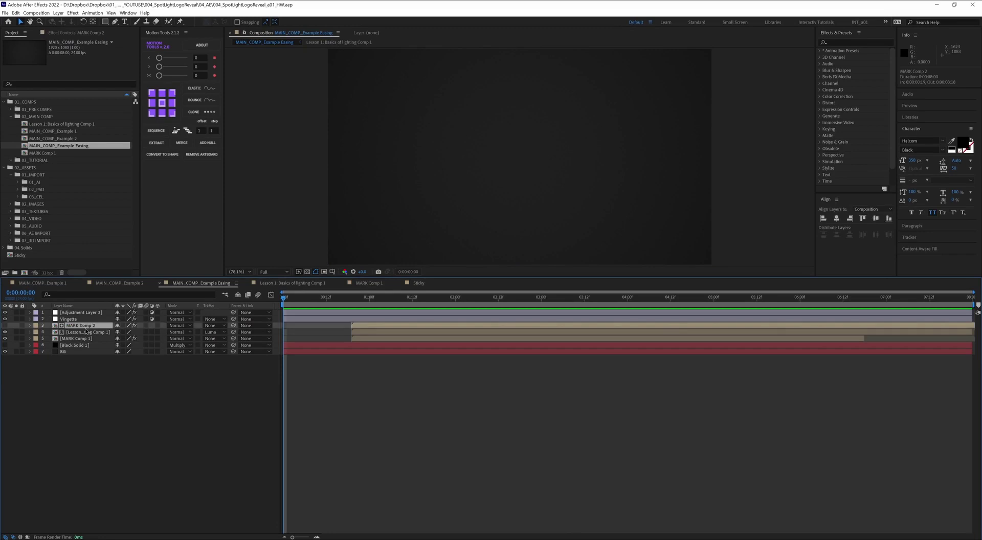
At 0:00:01:00, hide and re-show MARK Comp 1 to compare the light streak.
key("space")
key("space")
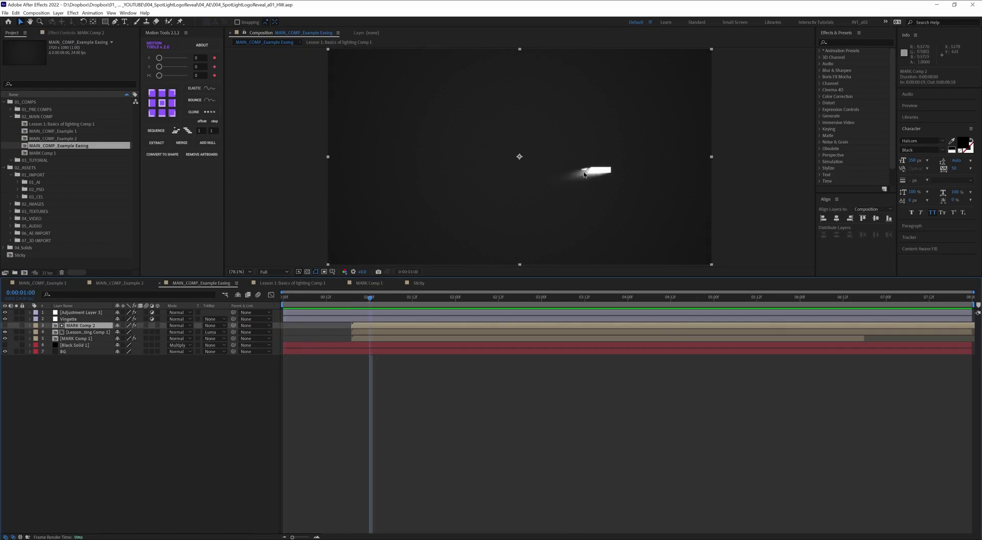
left_click(5, 338)
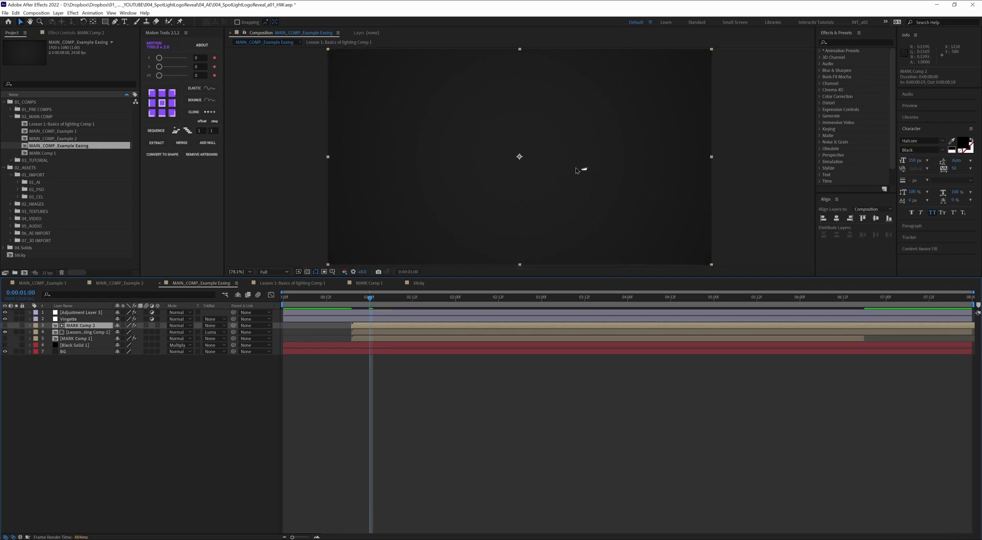
left_click(5, 339)
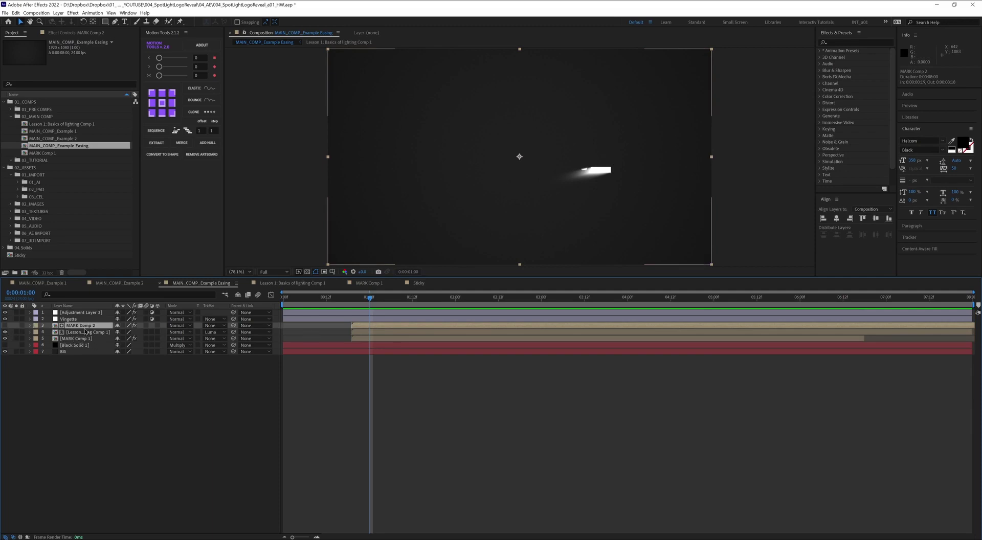
Check layer 4's Luma Matte setting unchanged, then scrub forward until the interactiv_ logo appears.
left_click(213, 333)
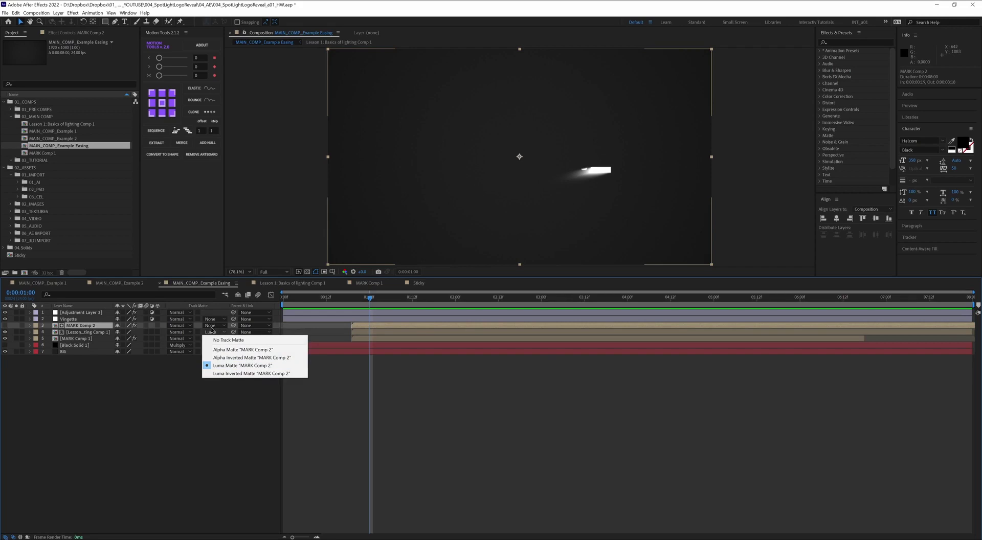
left_click(156, 403)
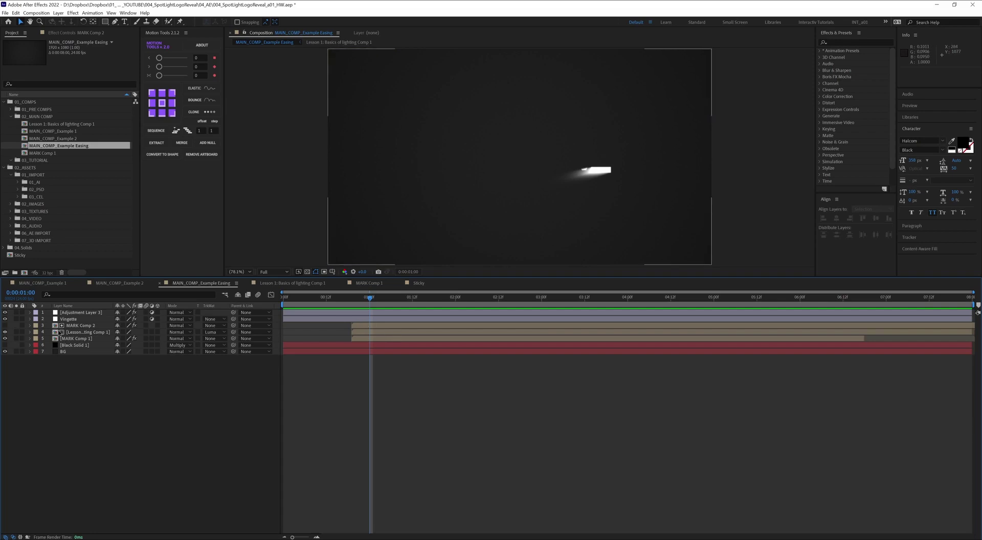
left_click_drag(372, 298, 704, 323)
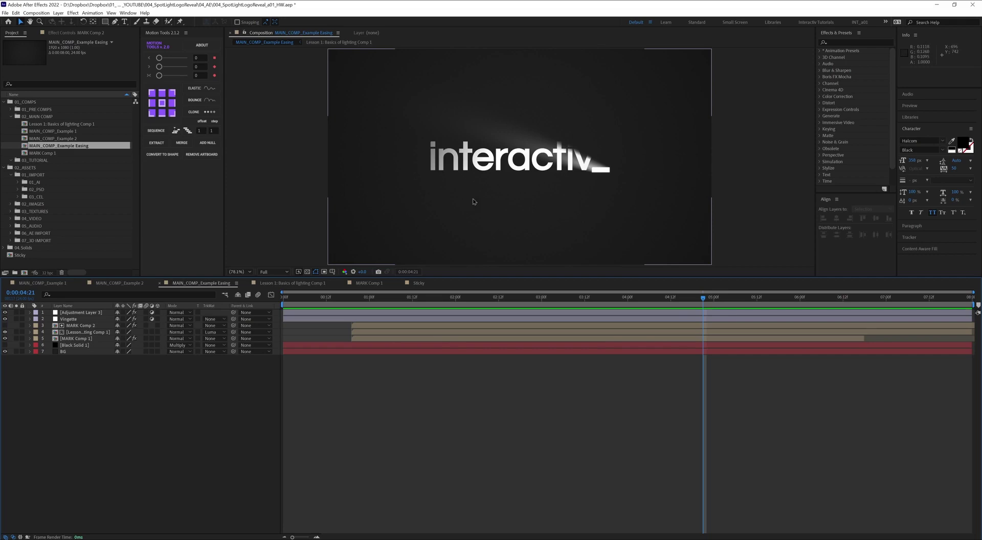
At 0:00:04:16, enable MARK Comp 2's Echo effect and review the echoed streaks at earlier frames.
left_click_drag(603, 298, 739, 297)
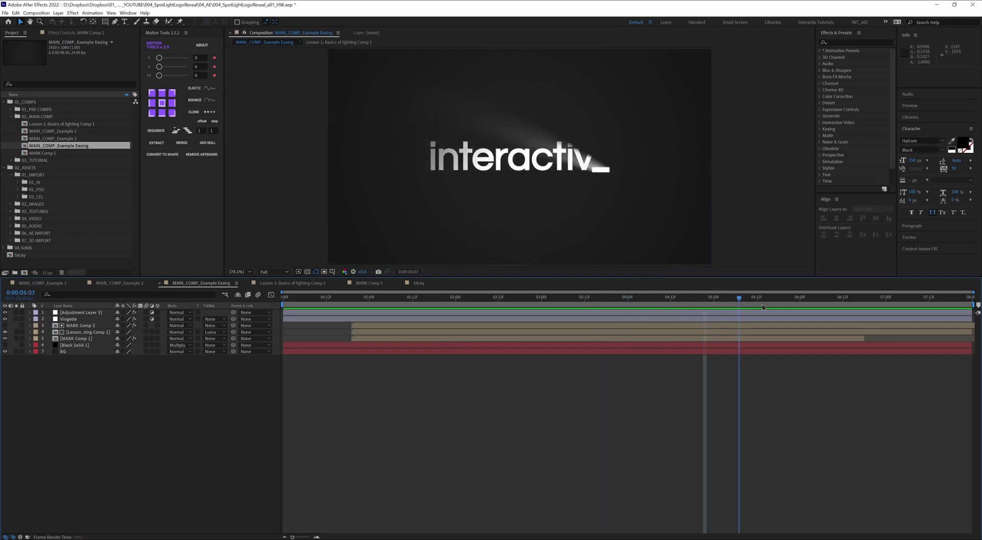
left_click(686, 298)
left_click(87, 326)
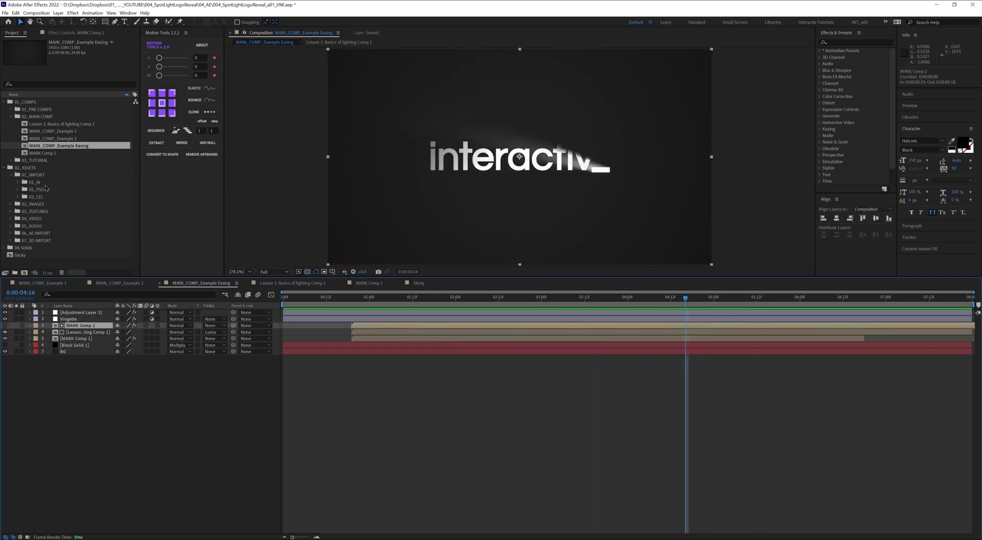
left_click(60, 33)
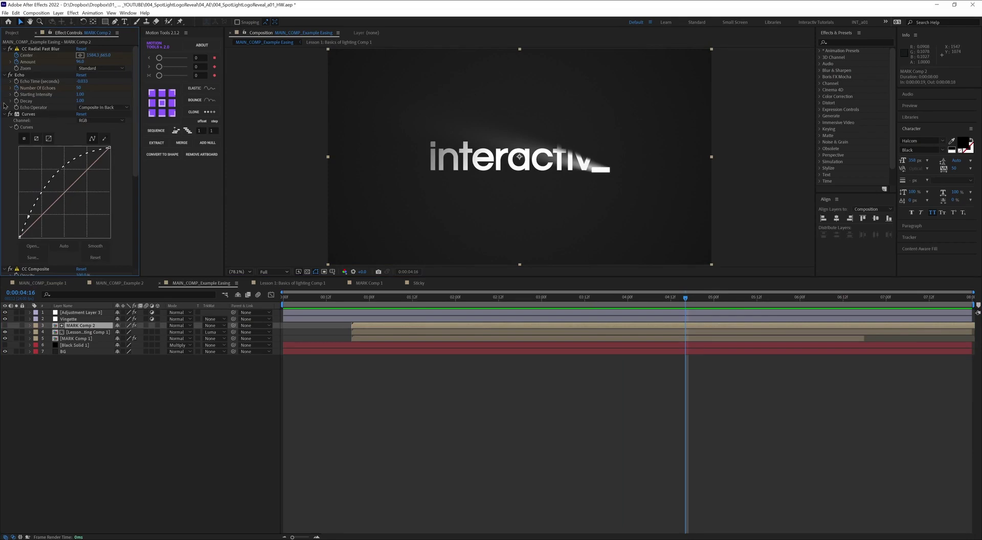
left_click(11, 76)
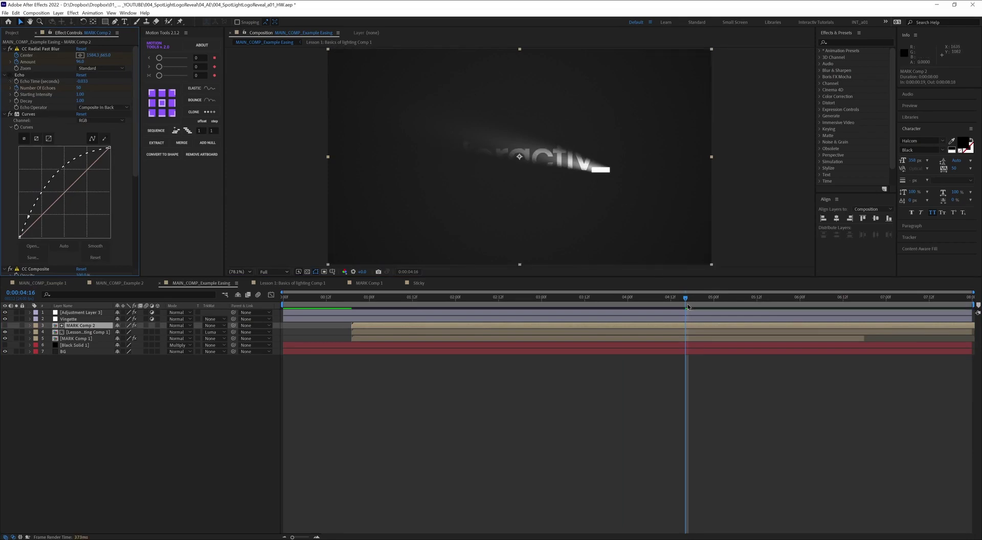
left_click_drag(668, 299, 710, 299)
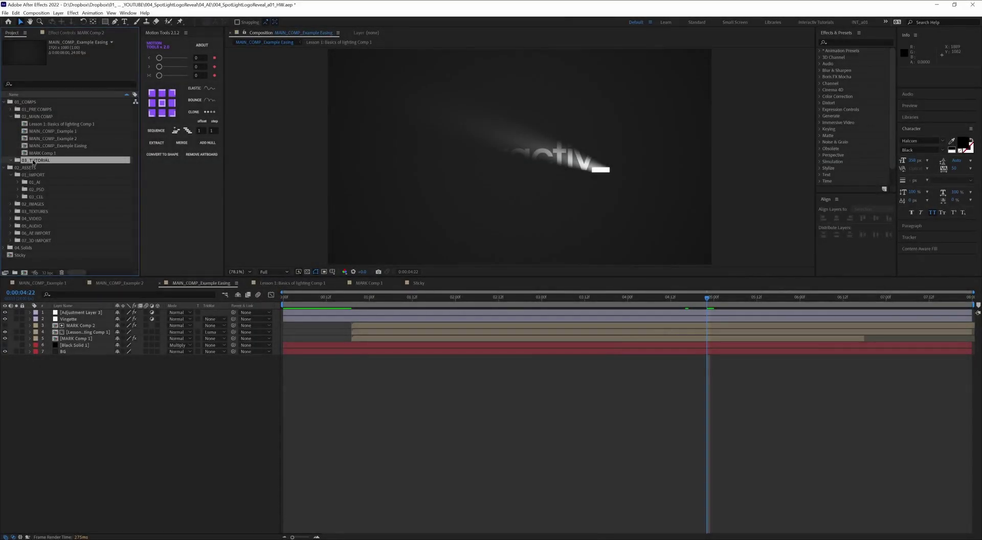
Start a new composition sized 1920×1080.
left_click(24, 273)
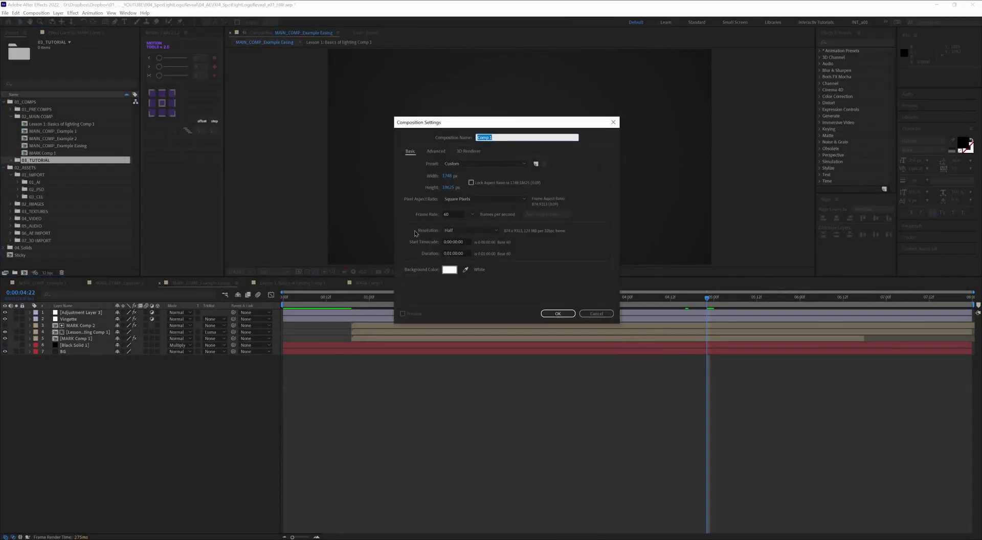
left_click(447, 176)
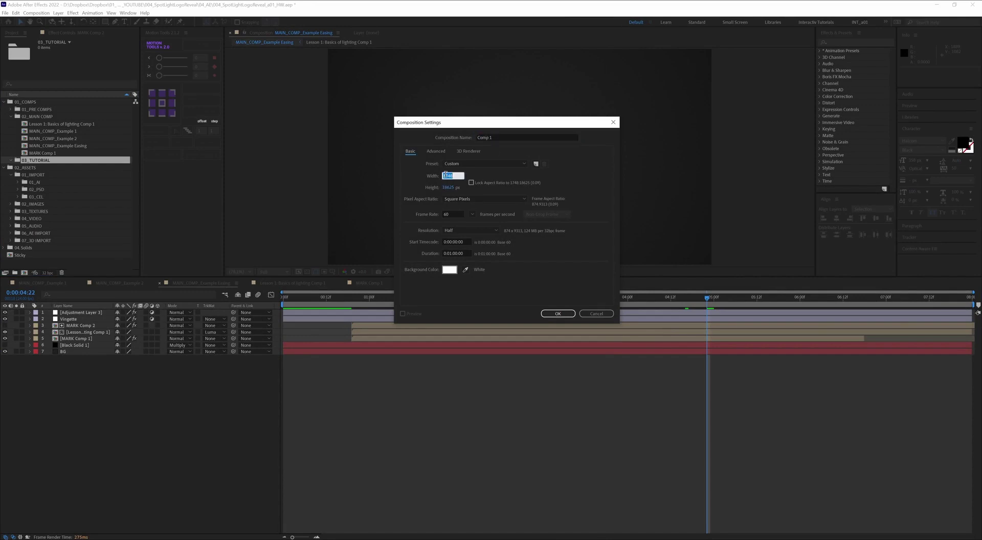
type("1920")
left_click(452, 187)
type("1080")
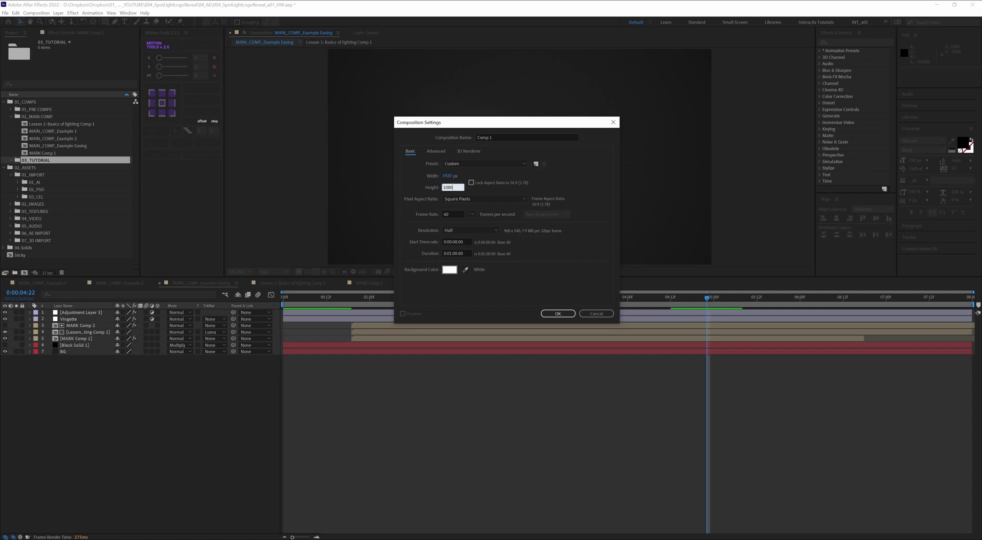
left_click(451, 253)
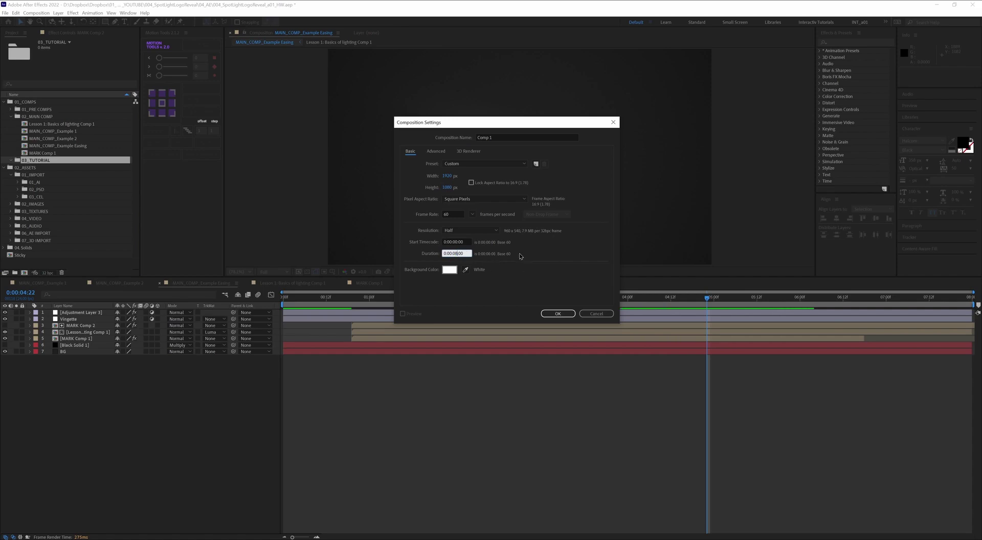
Choose a near-black background colour tinted toward blue-cyan.
left_click(449, 269)
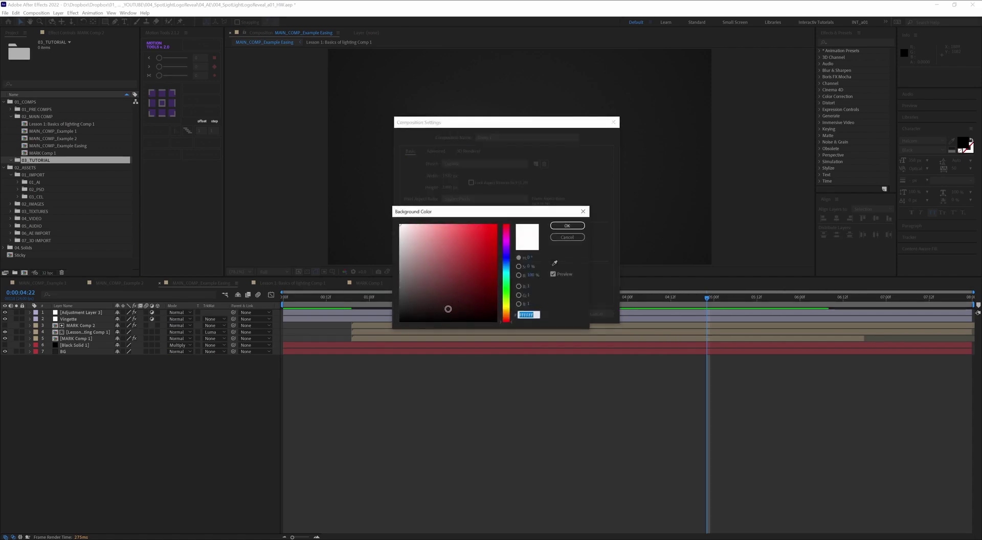
mouse_move(446, 307)
left_mouse_down()
mouse_move(392, 314)
mouse_move(405, 316)
left_mouse_up()
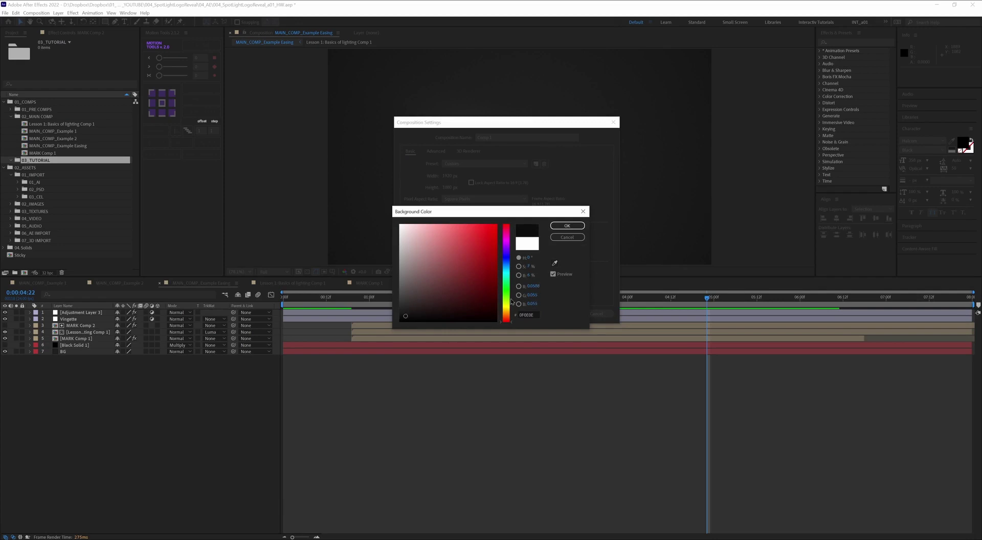
left_click_drag(512, 302, 511, 271)
mouse_move(405, 316)
left_mouse_down()
mouse_move(401, 324)
mouse_move(410, 314)
left_mouse_up()
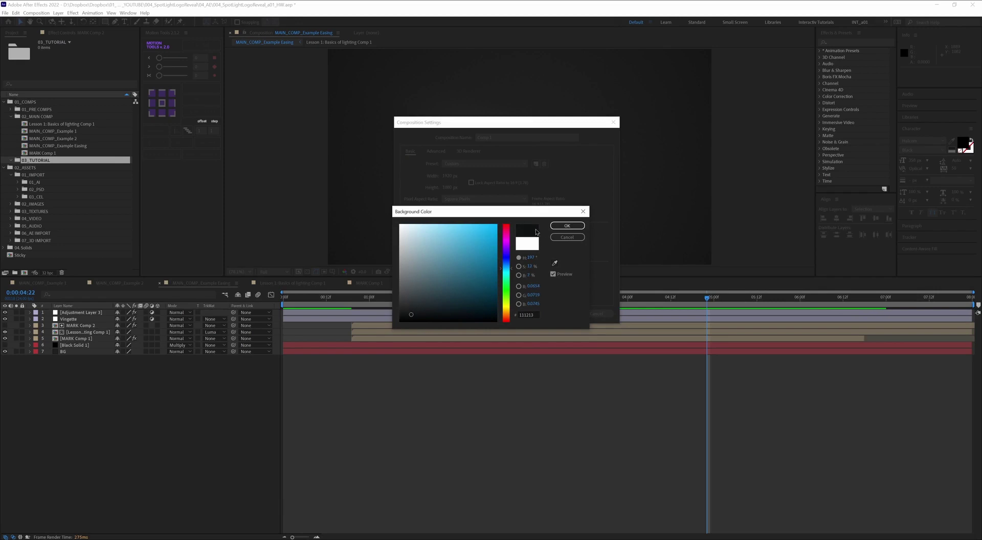
left_click(566, 226)
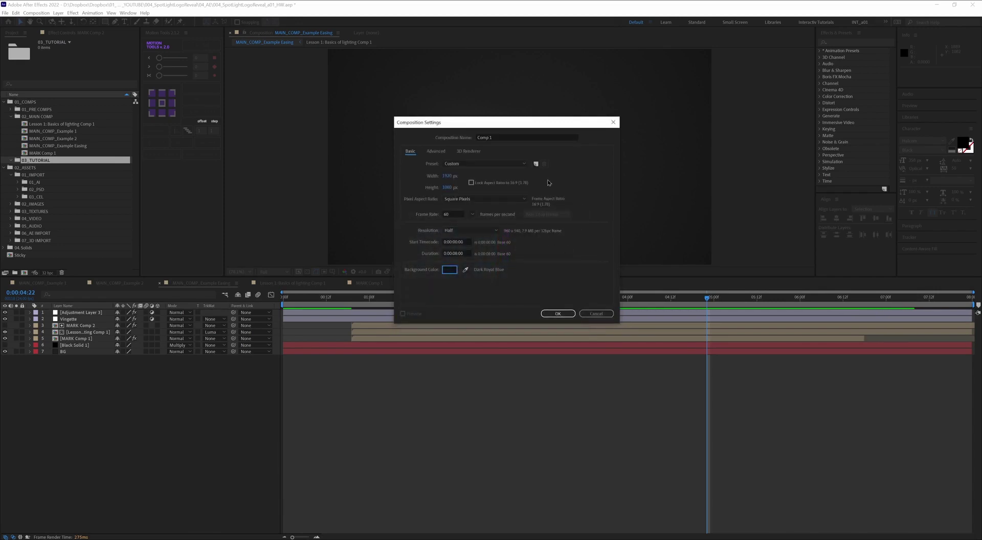
Enter 30 in the frame rate field and create the composition.
left_click(443, 215)
type("30")
left_click(570, 265)
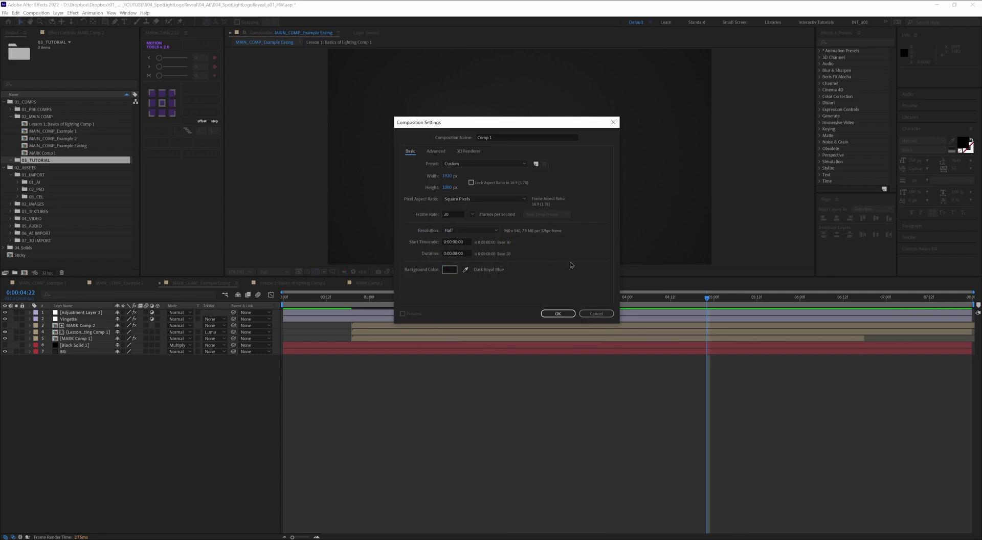
left_click(449, 211)
left_click(558, 314)
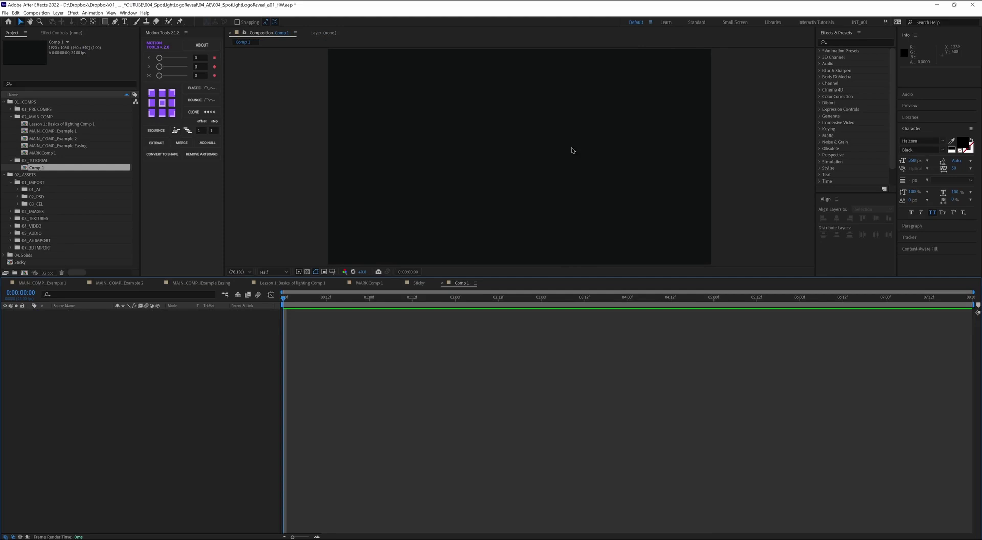
Show Effect Controls as a panel and toggle the transparency grid on and off.
key("F3")
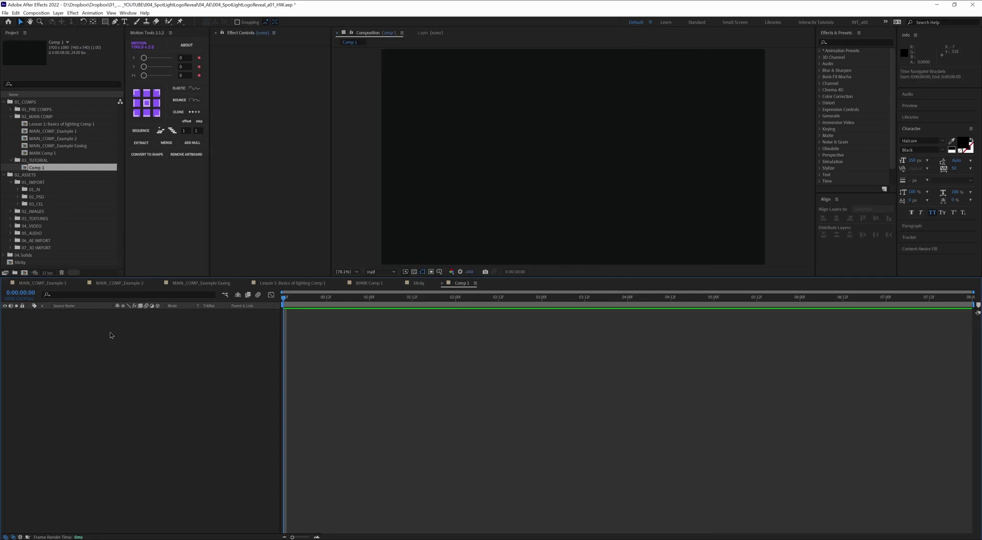
left_click(423, 272)
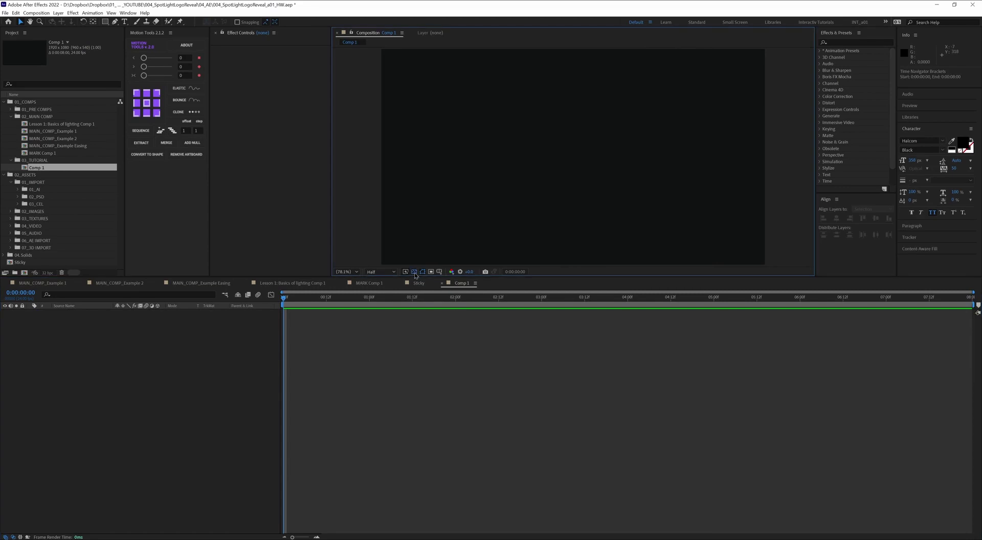
left_click(414, 272)
Add a new solid layer to Comp 1 and name it BG.
right_click(85, 331)
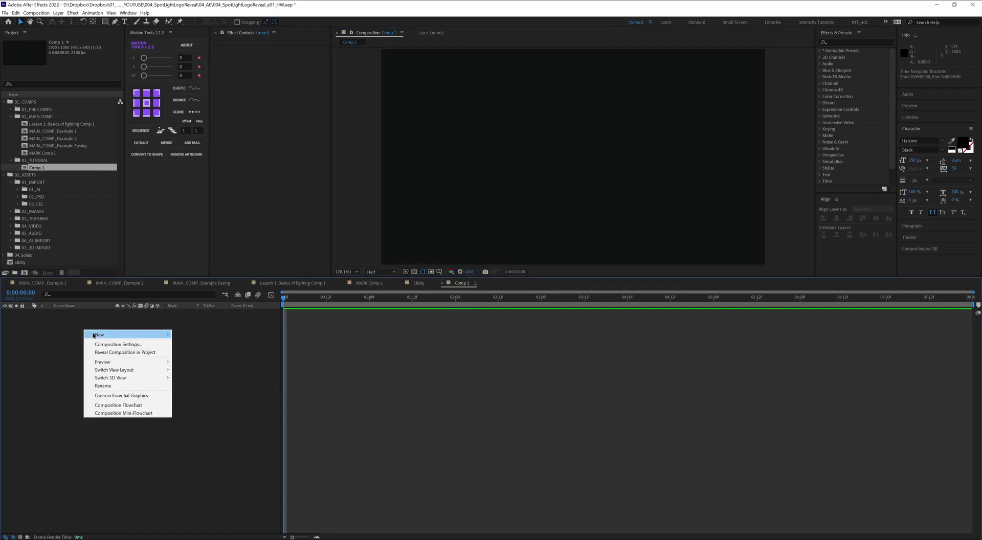
mouse_move(95, 335)
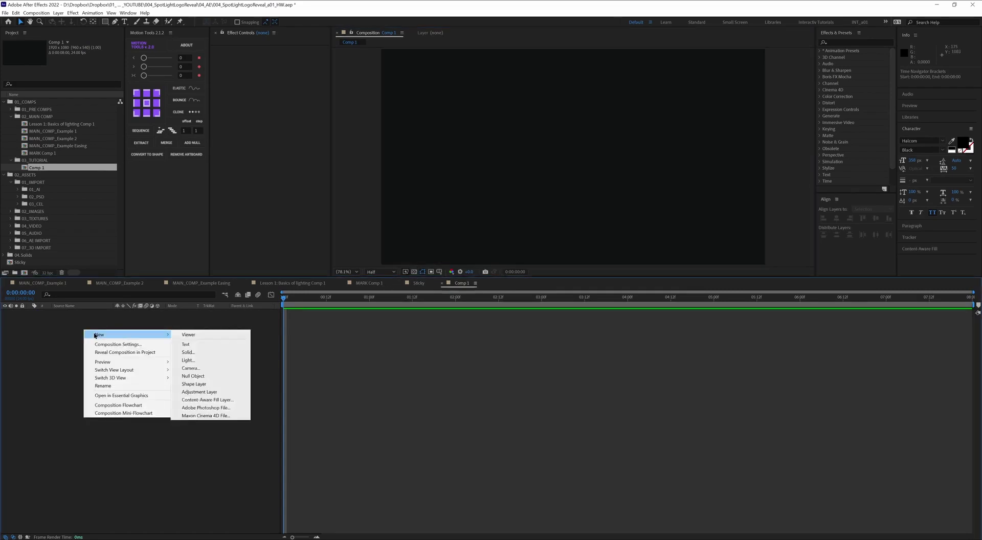
left_click(194, 356)
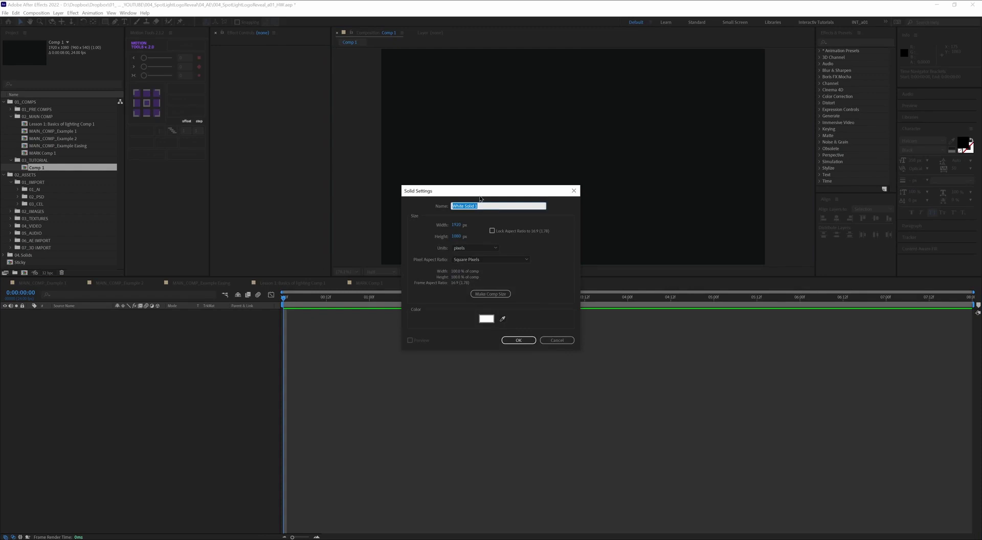
left_click_drag(480, 198, 457, 206)
type("BG")
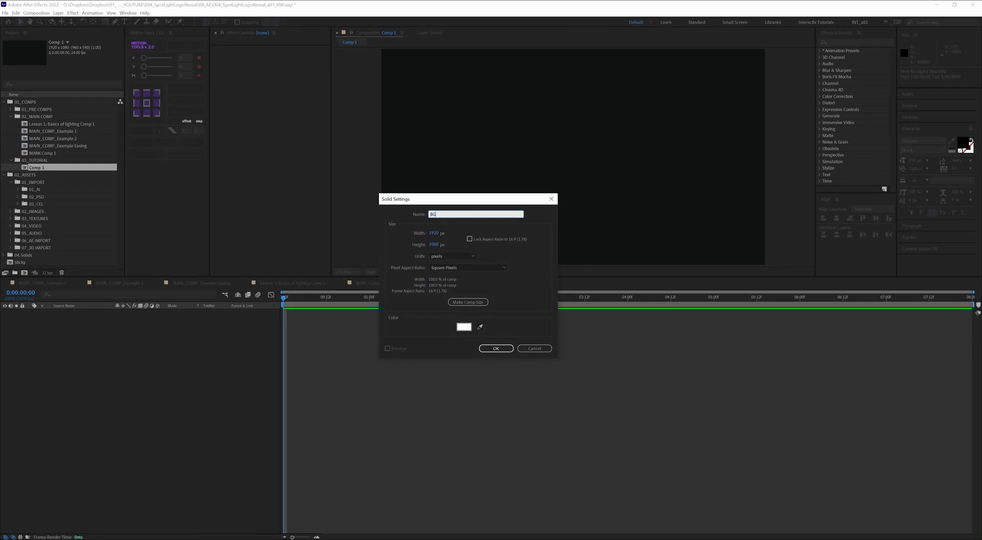
Give the BG solid a dark charcoal grey colour (about 262728) and create it.
left_click(463, 327)
left_click_drag(432, 313, 407, 314)
left_click(506, 266)
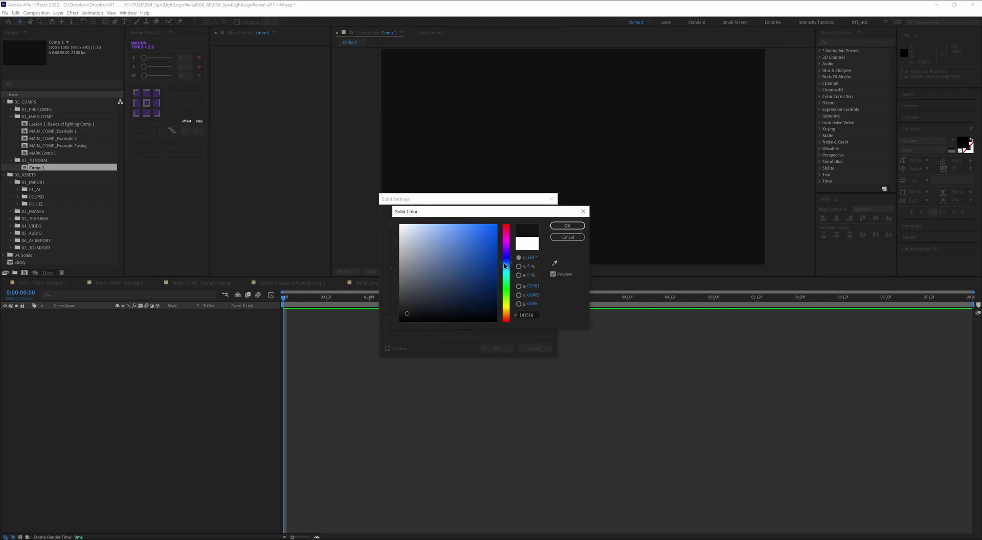
left_click(411, 311)
left_click_drag(408, 312, 403, 307)
left_click(565, 225)
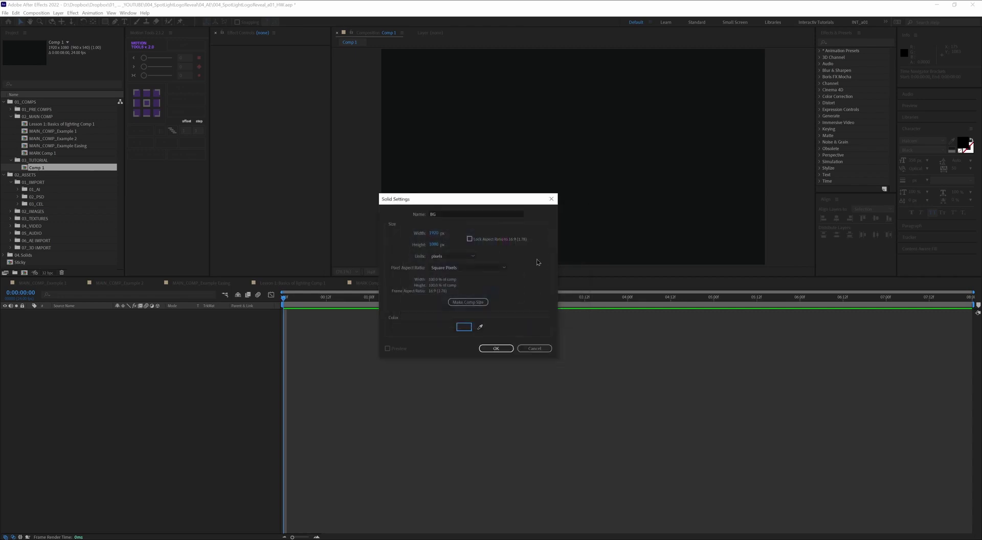
left_click(496, 348)
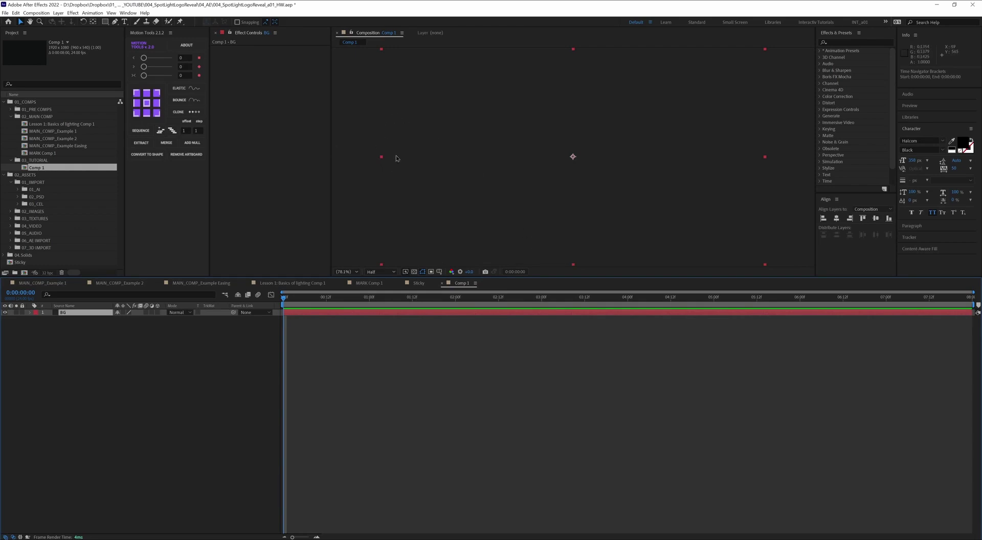
Drag Interactiv Logo White.ai from the 01_AI folder into Comp 1 above BG.
left_click(210, 327)
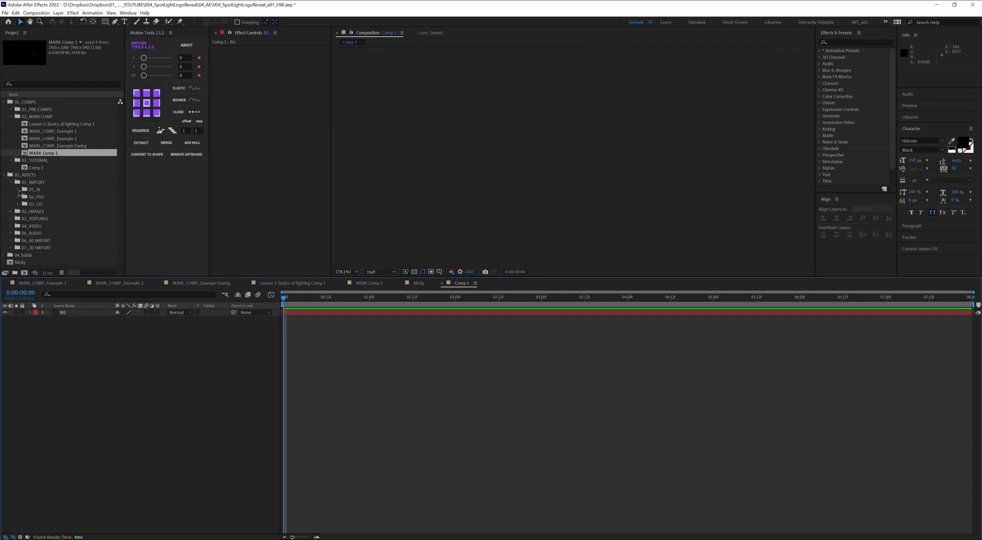
left_click(18, 190)
left_click(53, 205)
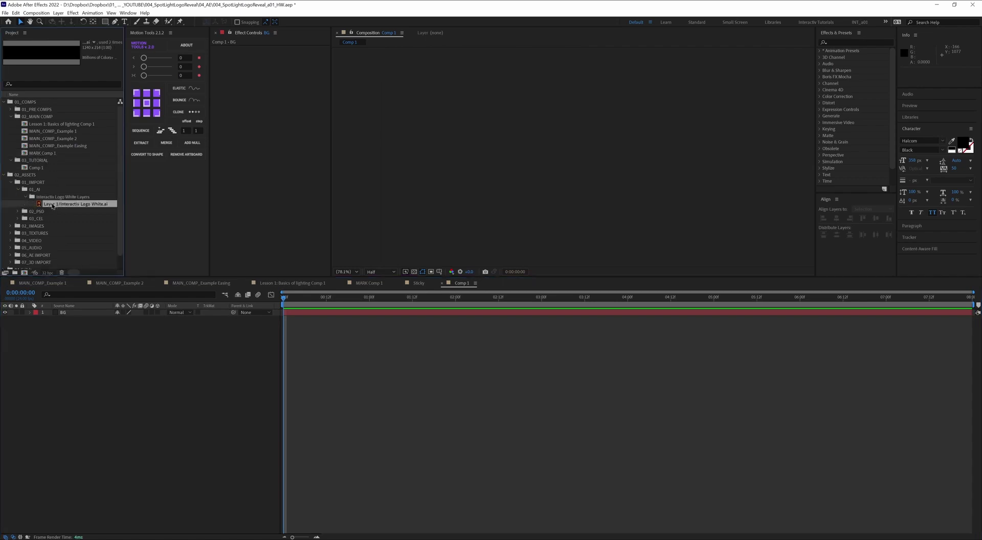
left_click_drag(53, 205, 56, 313)
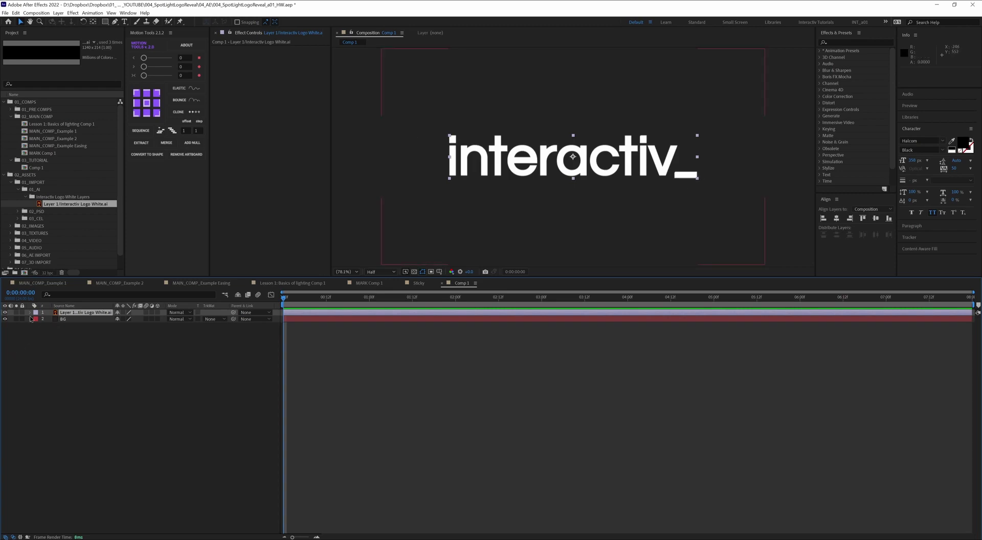
Scale the logo layer down to about 77%.
key("s")
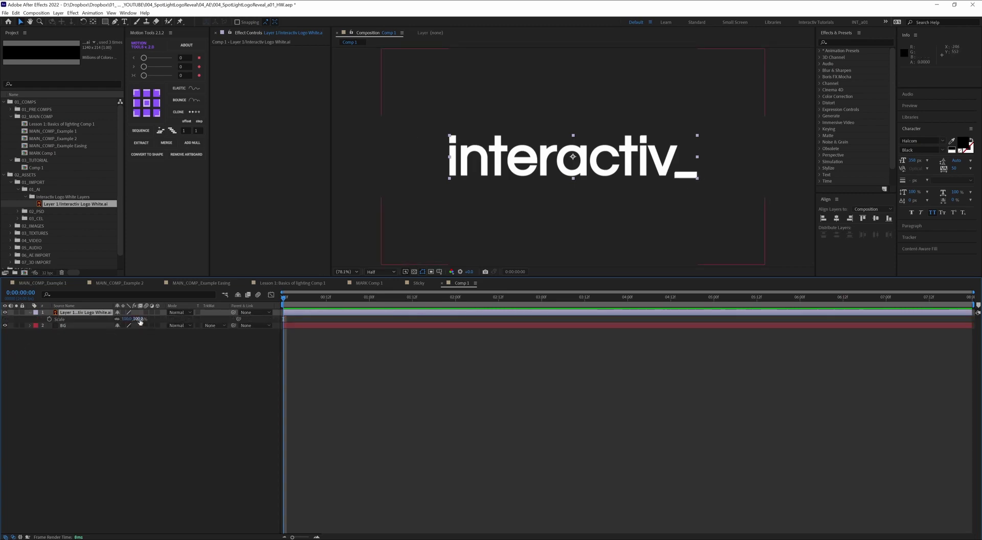
left_click_drag(139, 320, 133, 319)
left_click(146, 351)
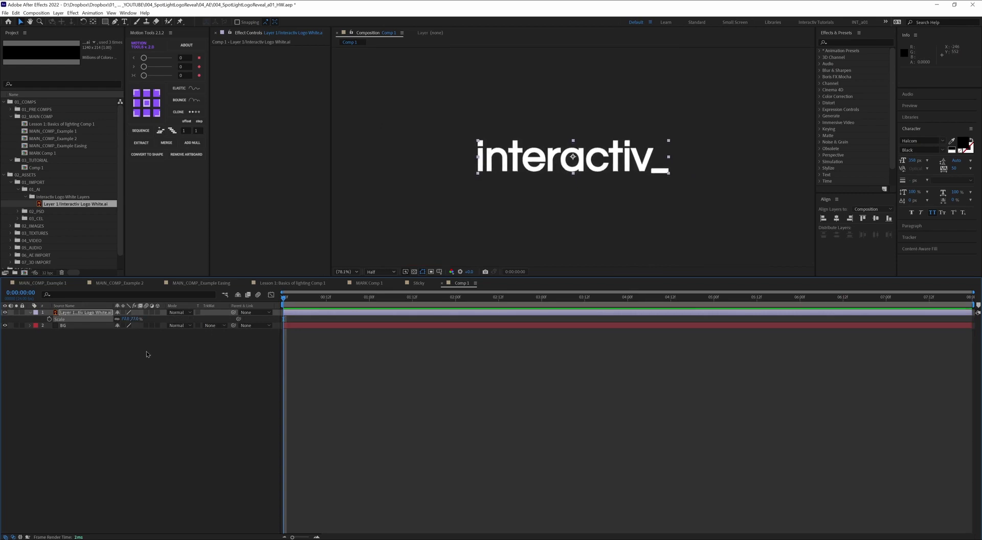
left_click(77, 311)
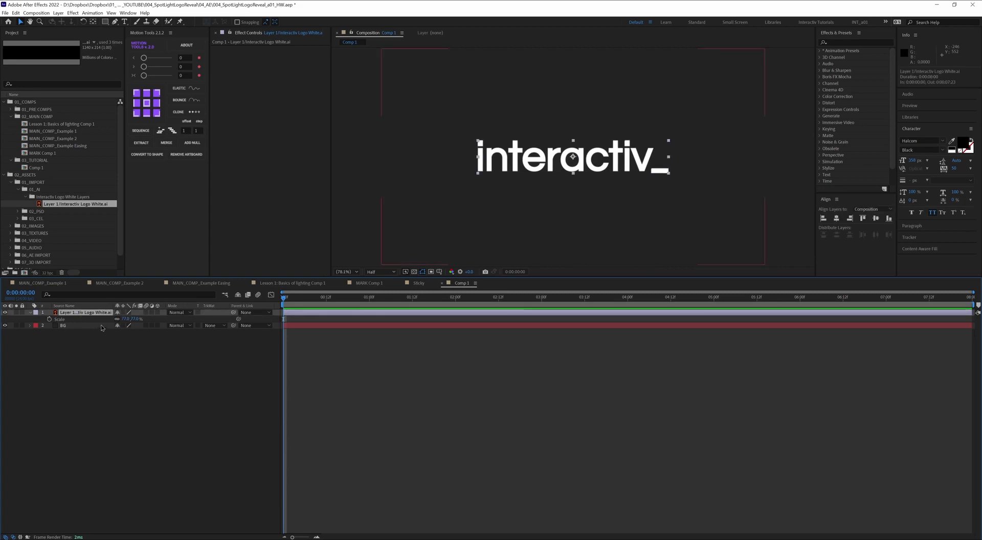
Convert the logo into a White Outlines shape layer with Create Shapes from Vector Layer.
left_click(59, 13)
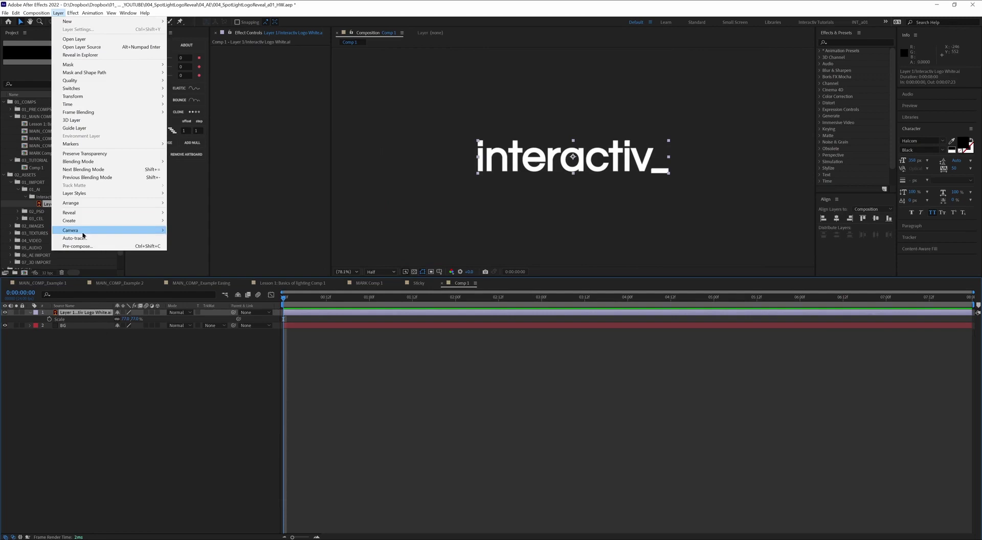
mouse_move(149, 220)
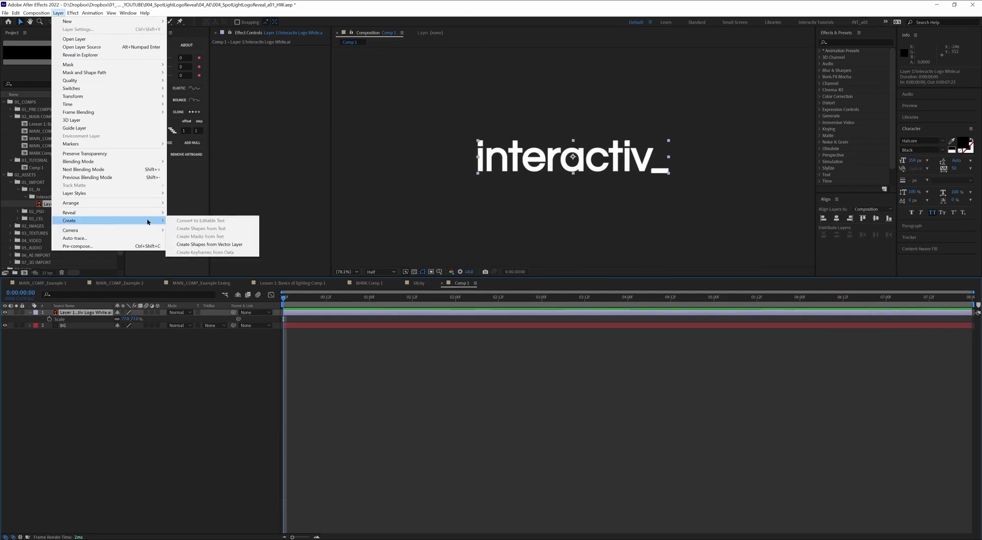
left_click(200, 245)
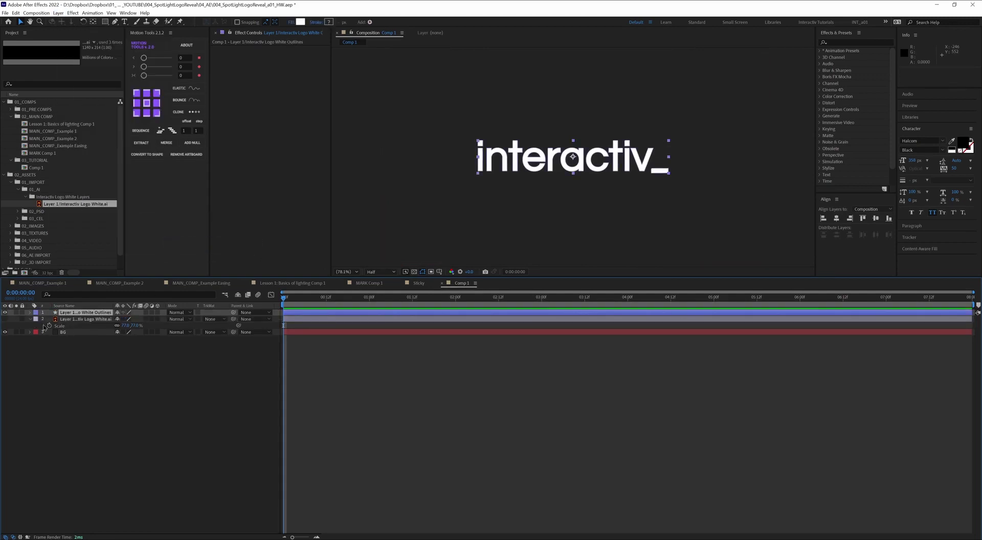
Expand White Outlines' Contents to reveal Groups 1–13, Group 1 being the underscore.
left_click(82, 319)
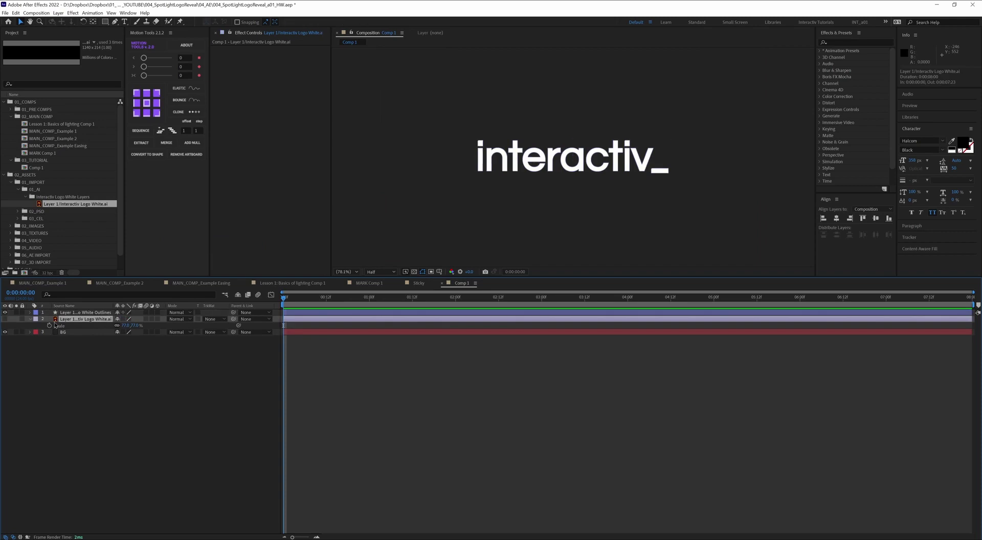
left_click(29, 313)
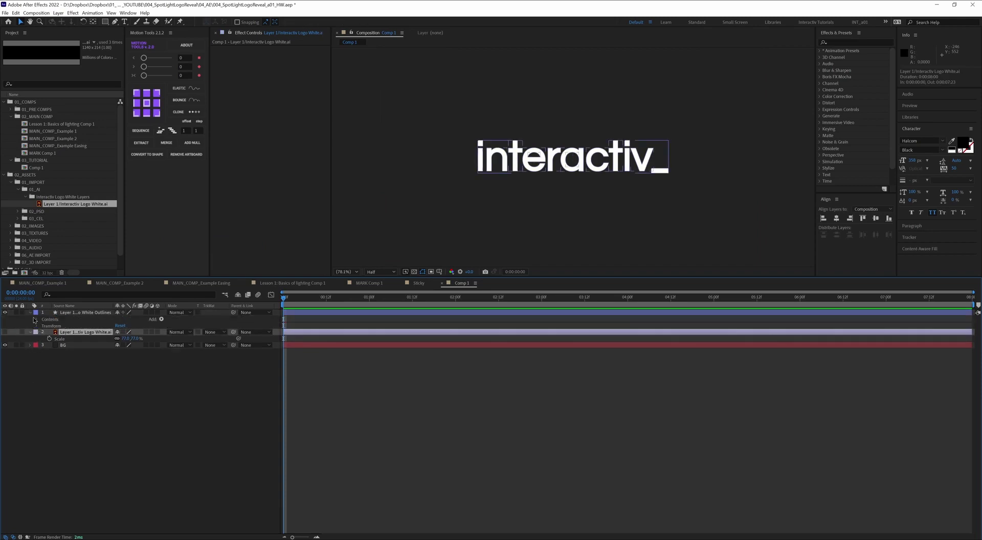
left_click(80, 318)
left_click(36, 321)
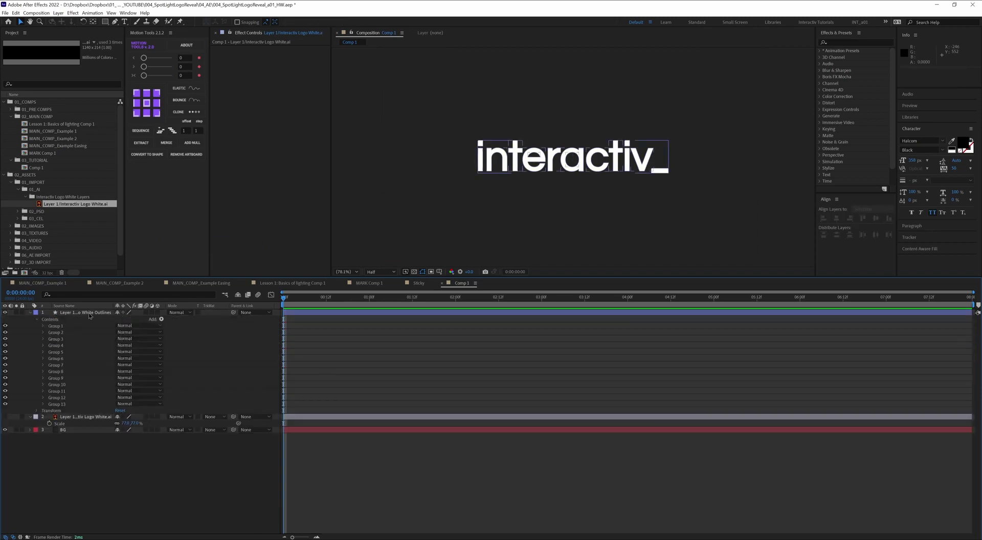
left_click(91, 312)
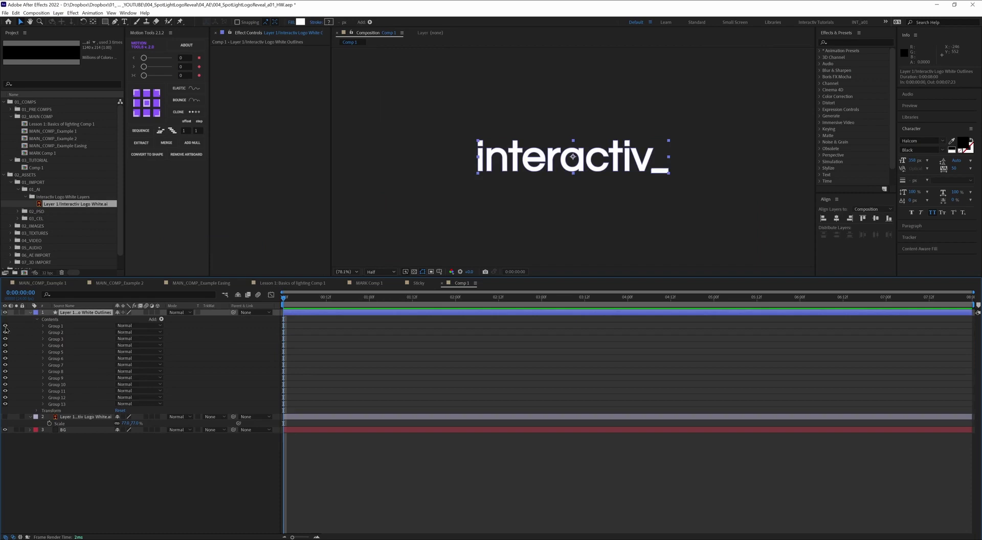
left_click(55, 326)
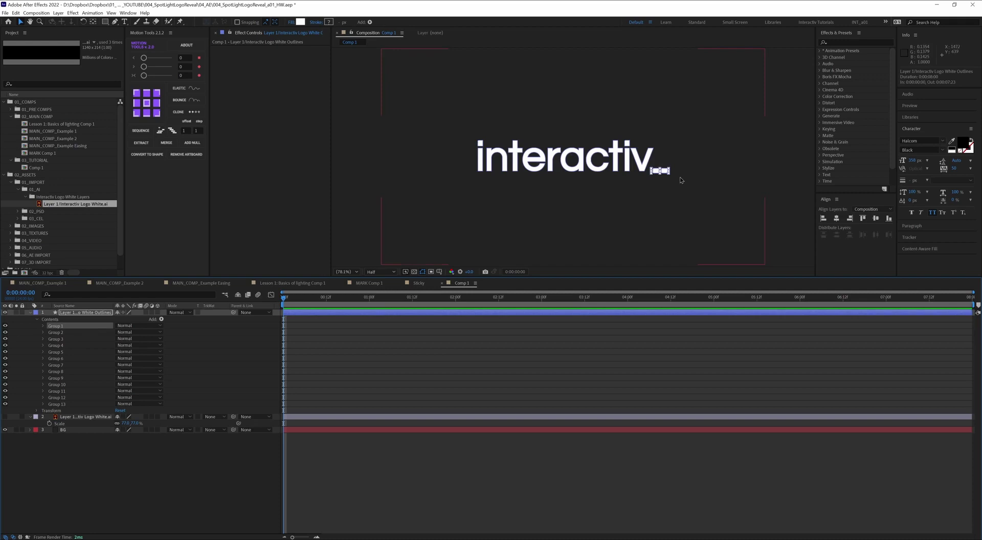
left_click(70, 314)
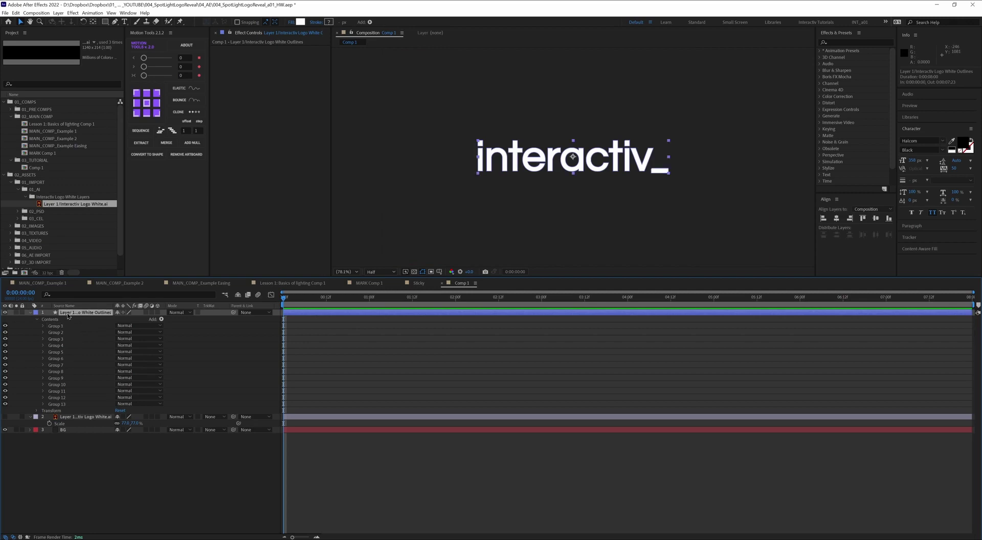
Duplicate the outlines layer, delete Group 1 from the lower copy and rename it TYPE.
key("ctrl+d")
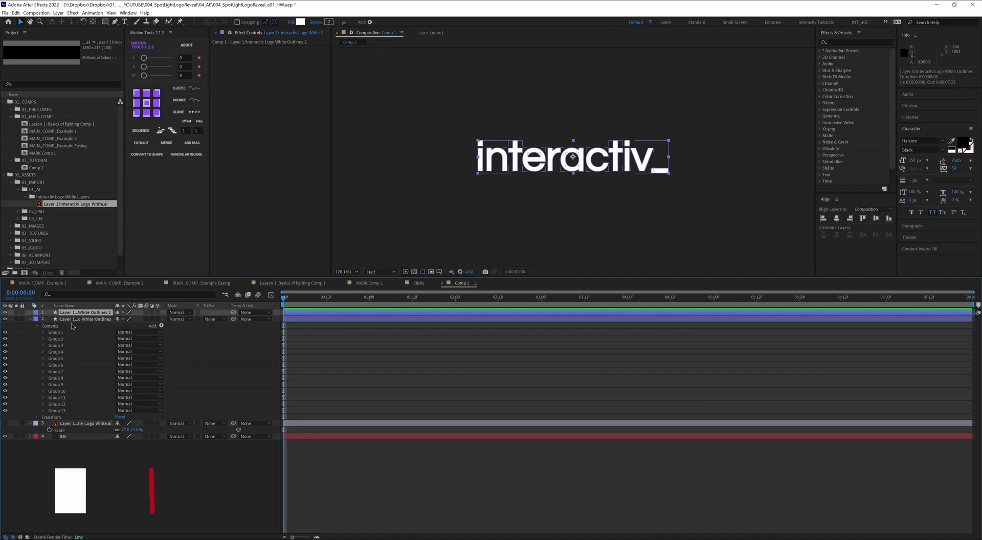
left_click(75, 333)
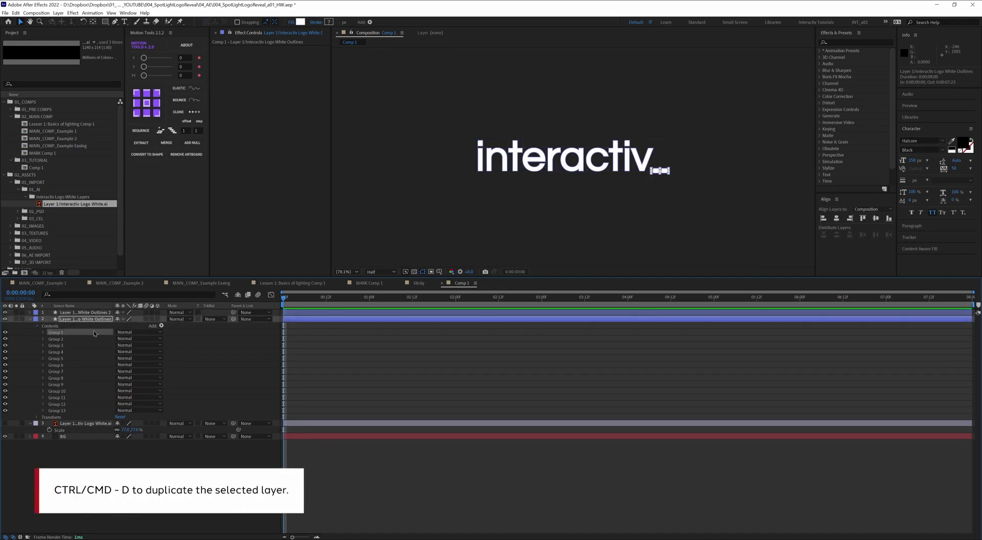
key("Delete")
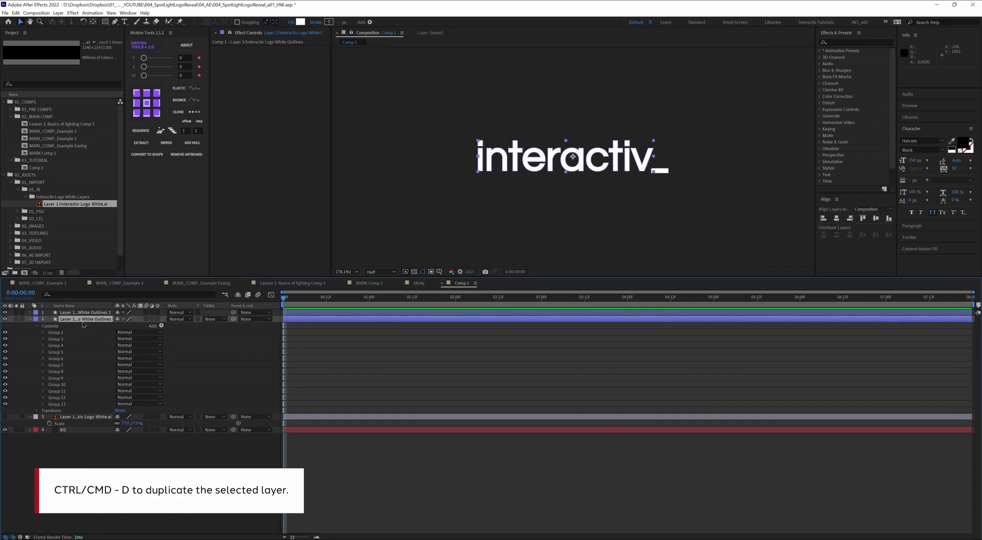
key("Return")
type("TYPE")
key("Return")
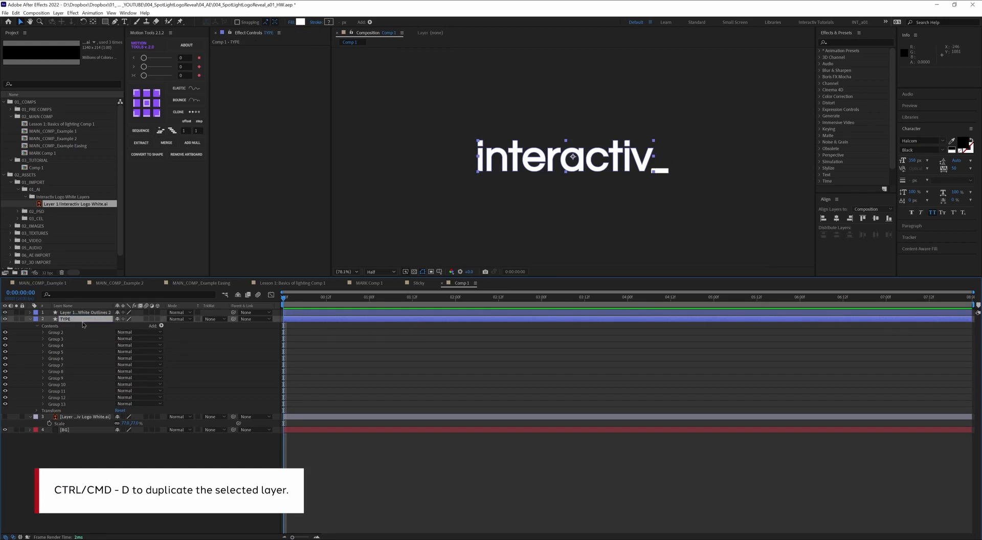
Delete Groups 2–13 from the top copy, rename it MARK, and collapse both layers.
left_click(30, 313)
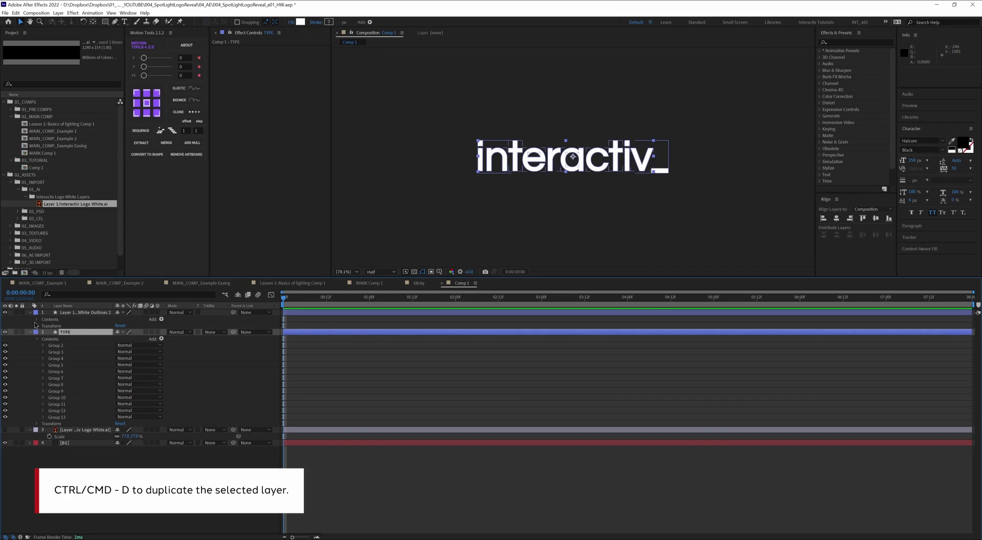
left_click(36, 319)
left_click(56, 332)
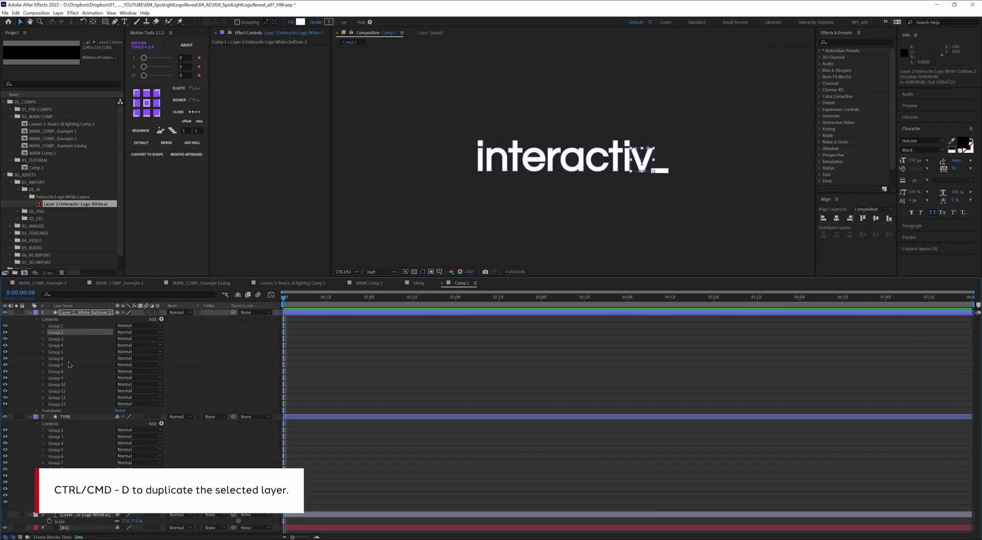
left_click(57, 404, "shift")
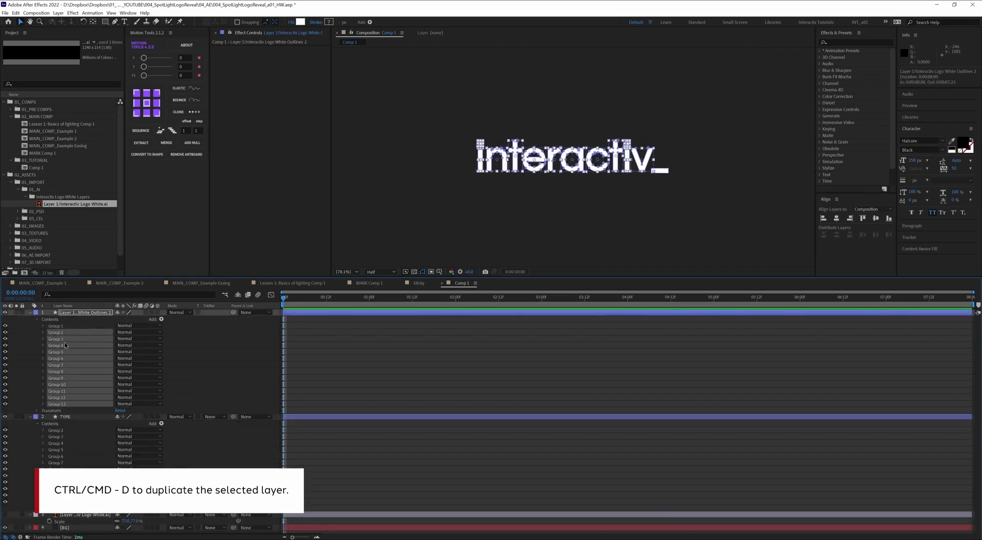
key("Delete")
key("Return")
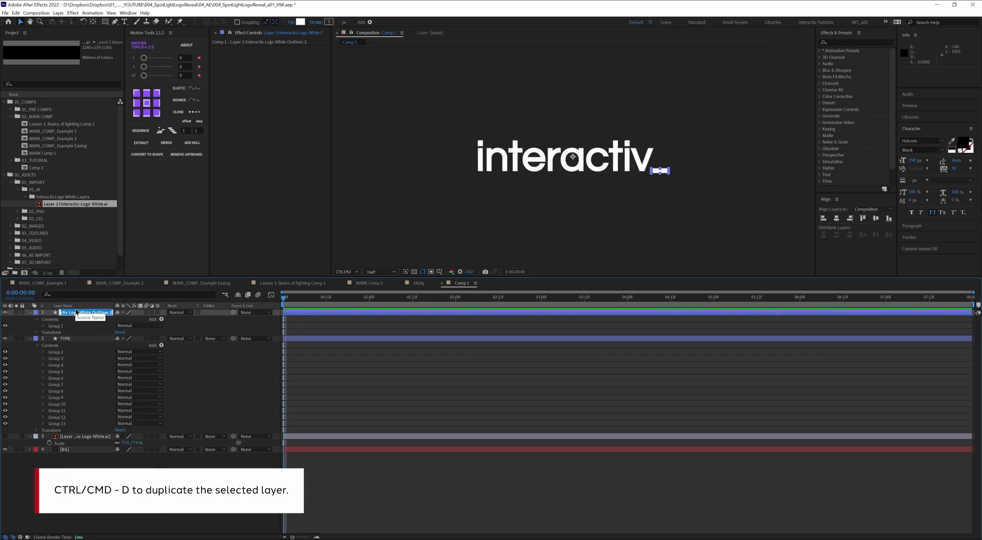
type("MARK")
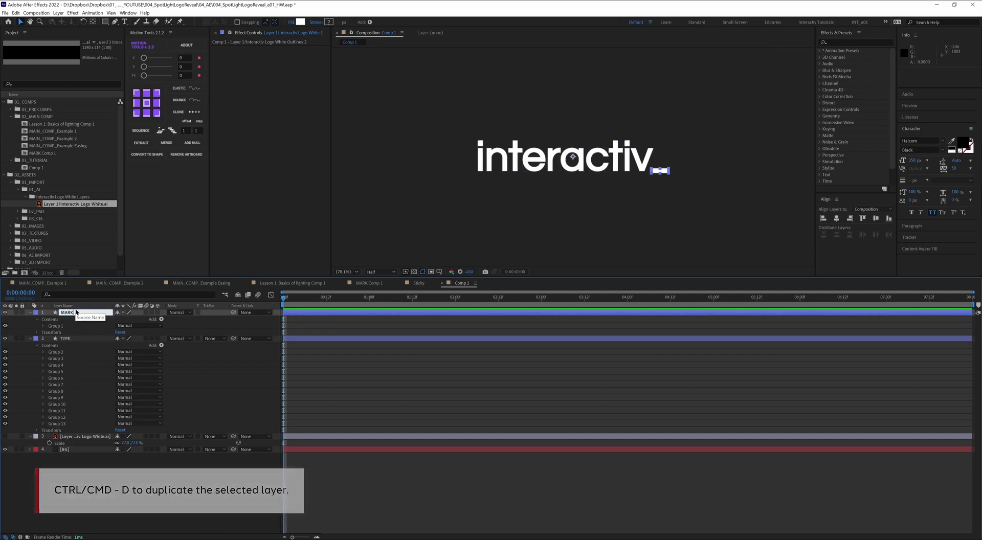
key("Return")
left_click(29, 339)
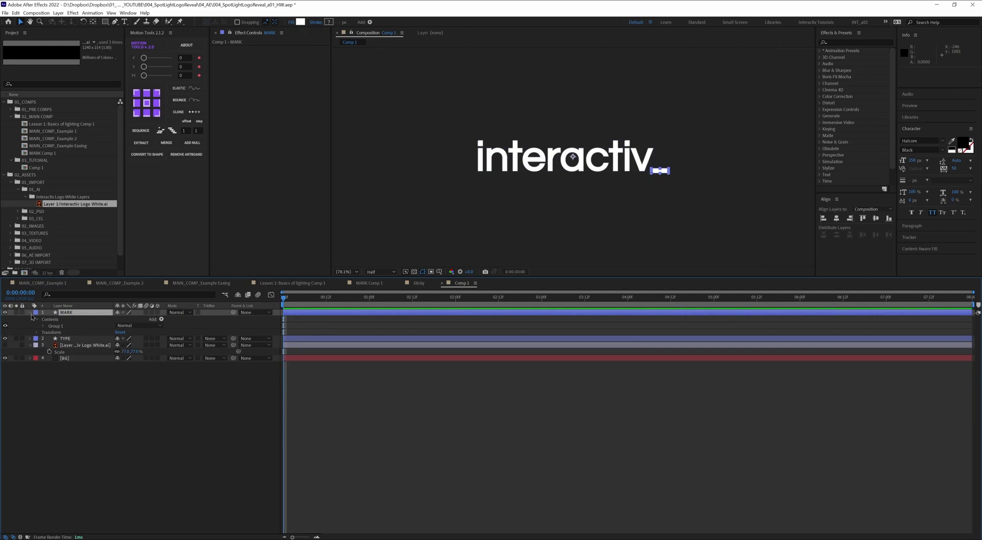
left_click(30, 312)
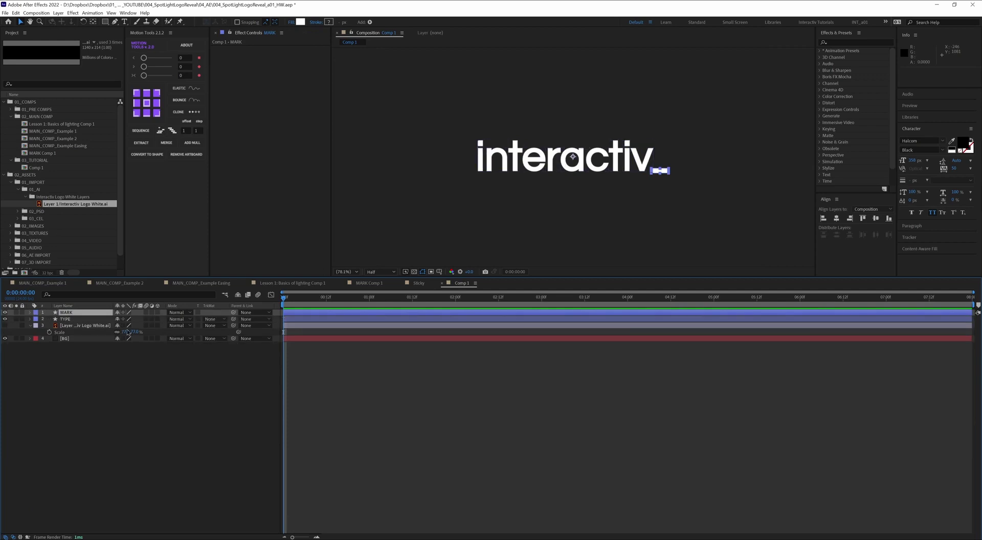
Move TYPE above MARK and pre-compose MARK into a precomp named MARK_LIGHTRAY.
left_click(75, 320)
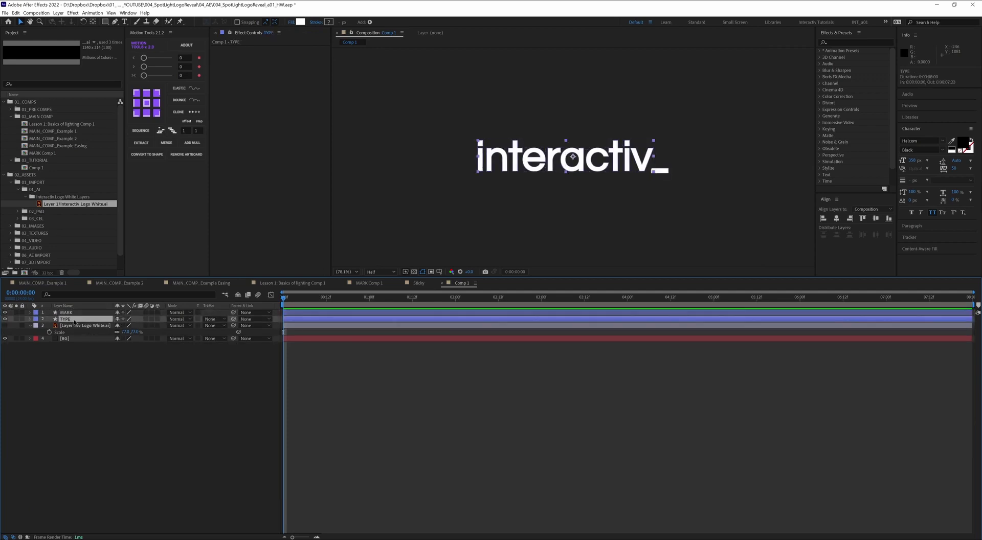
left_click_drag(75, 320, 75, 311)
right_click(76, 318)
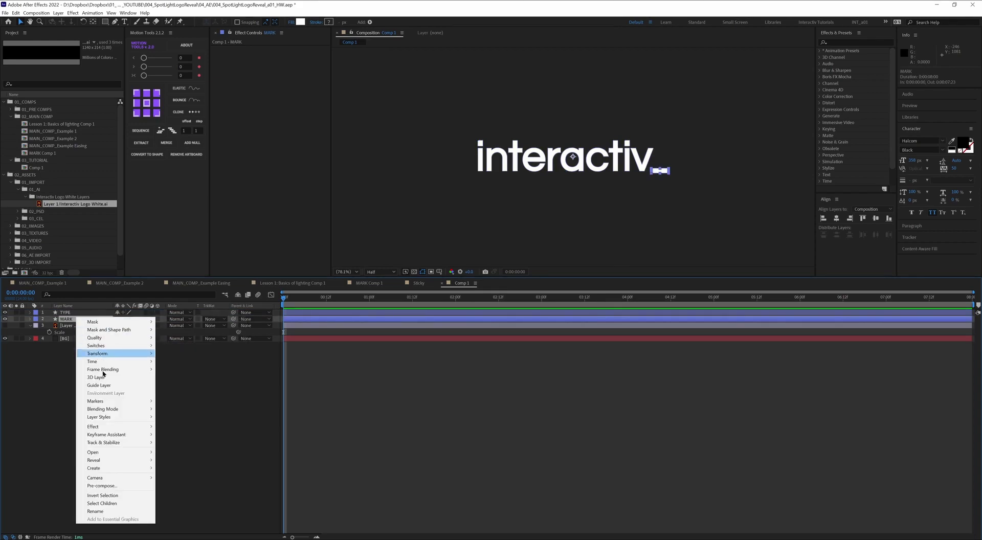
left_click(104, 485)
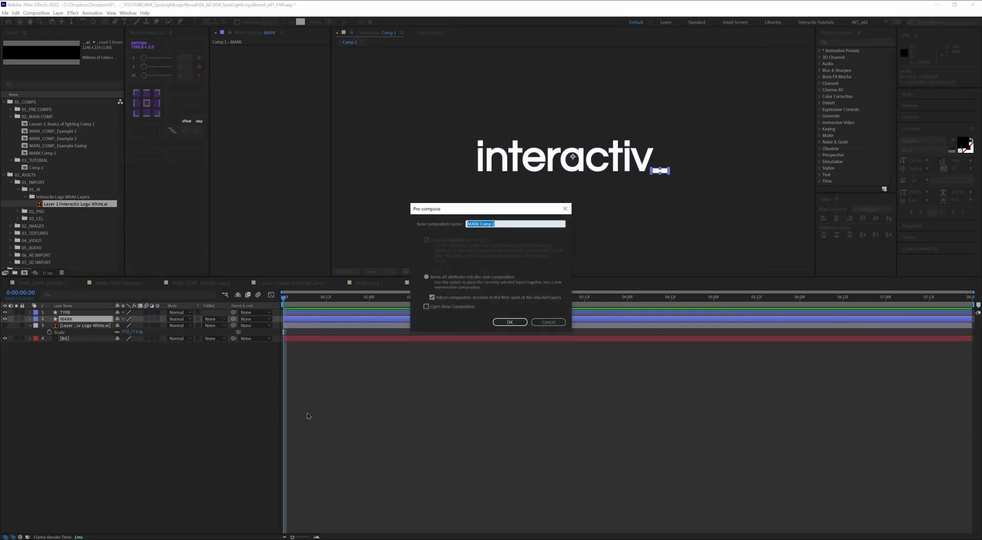
key("End")
key("ctrl+shift+Left")
key("ctrl+shift+Left")
type("_")
left_click(510, 322)
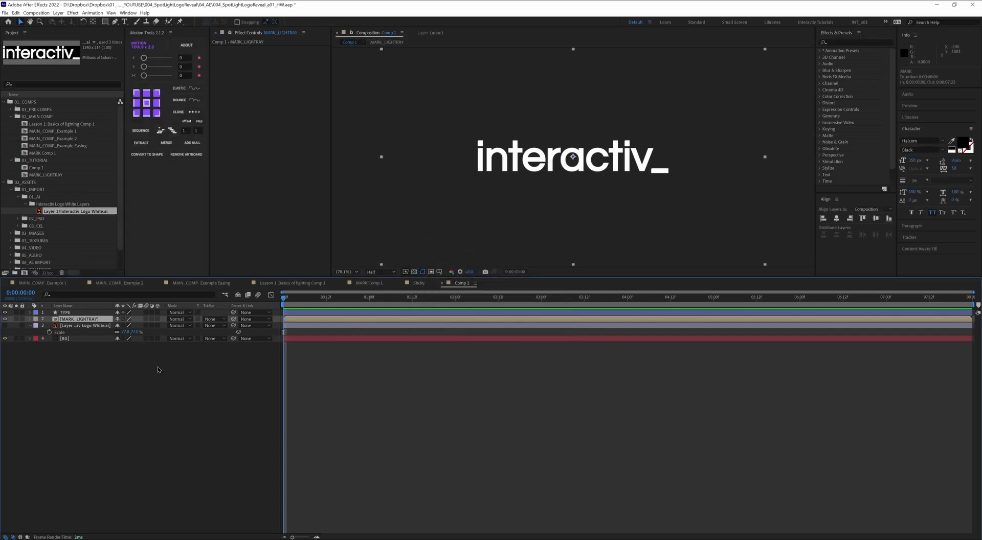
Enter MARK_LIGHTRAY via the Mini-Flowchart, select the MARK layer and zoom the viewer in.
key("Tab")
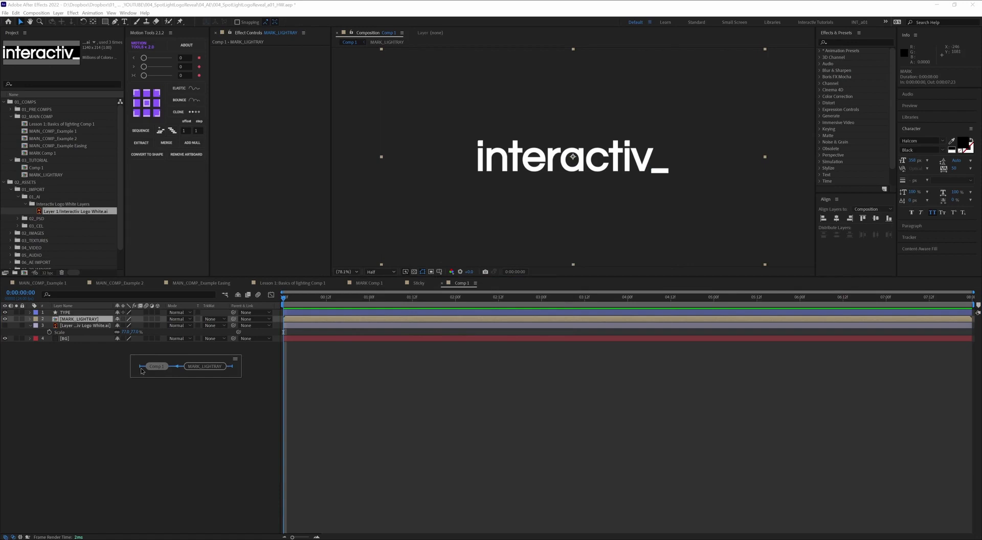
left_click(193, 368)
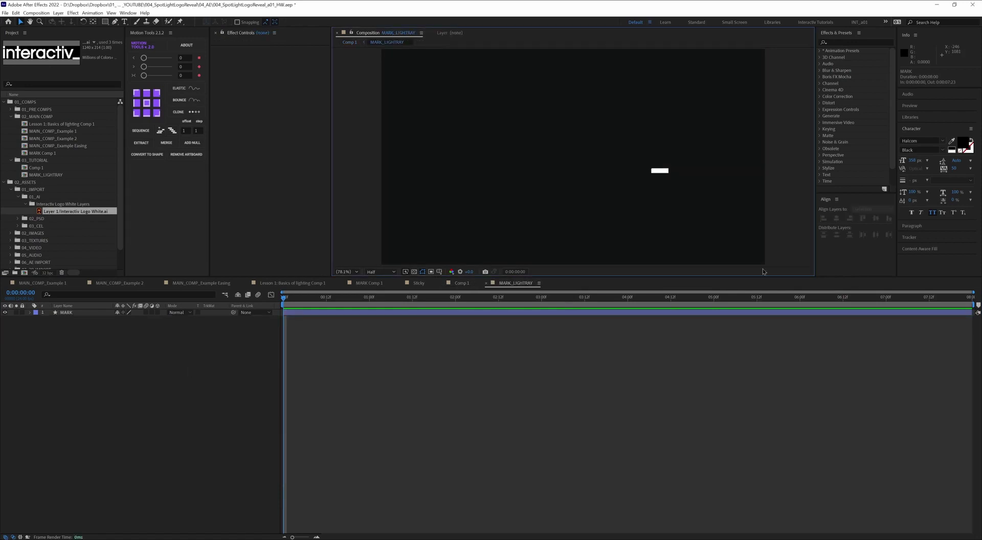
left_click(72, 312)
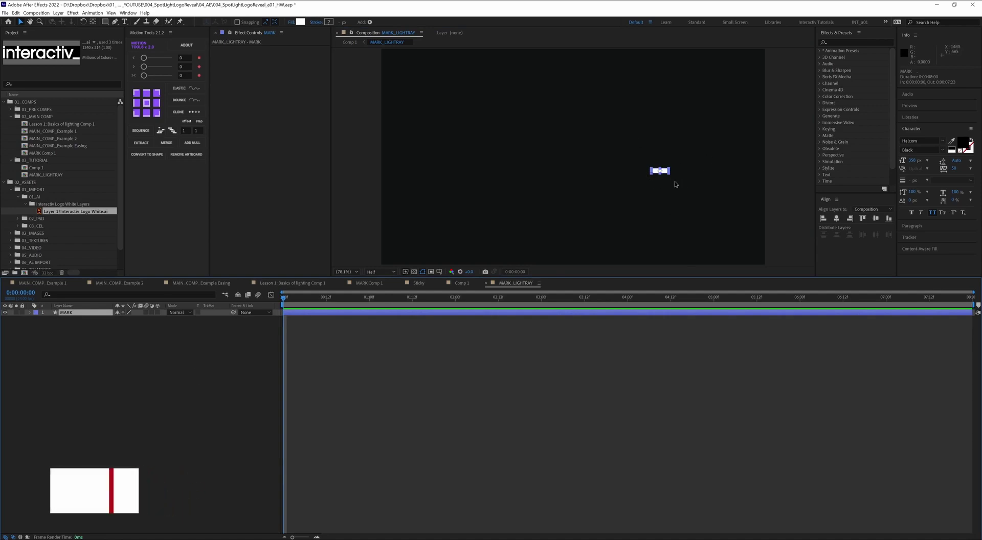
scroll(675, 183, "up", 5)
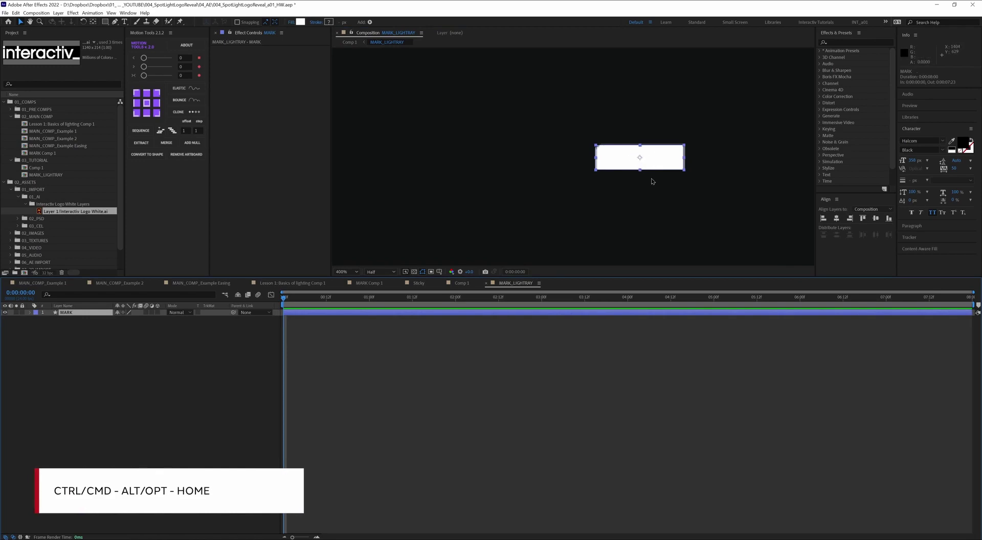
scroll(122, 373, "up", 2)
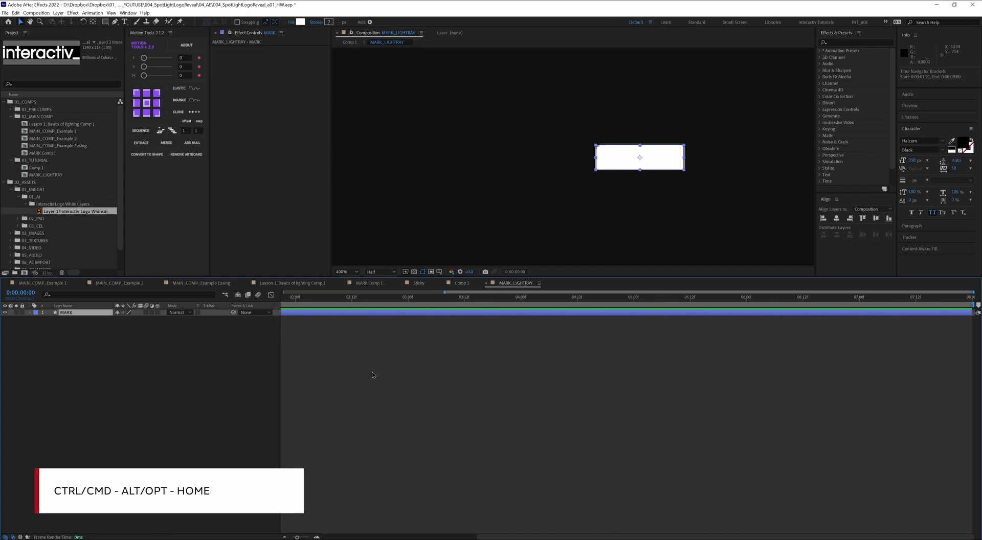
scroll(626, 378, "down", 2)
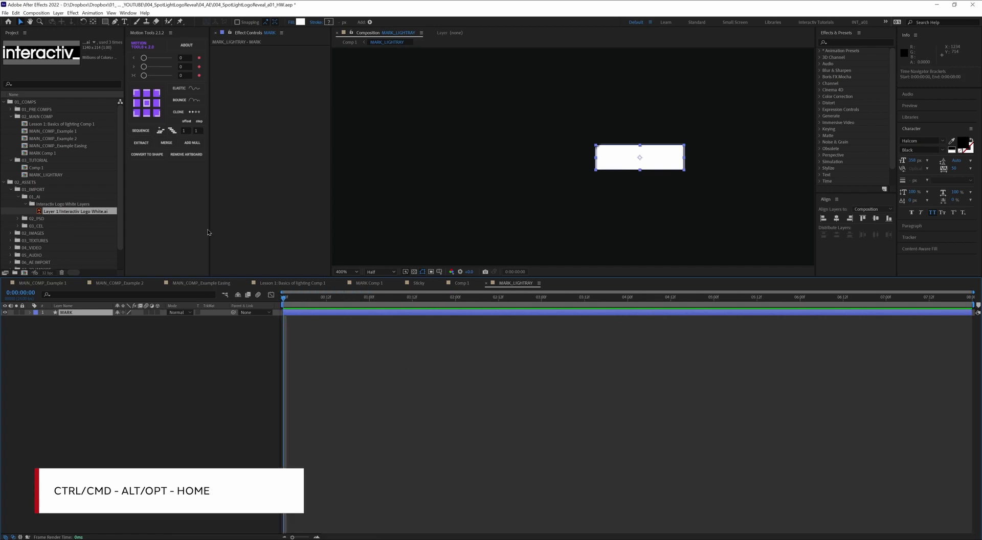
left_click(94, 22)
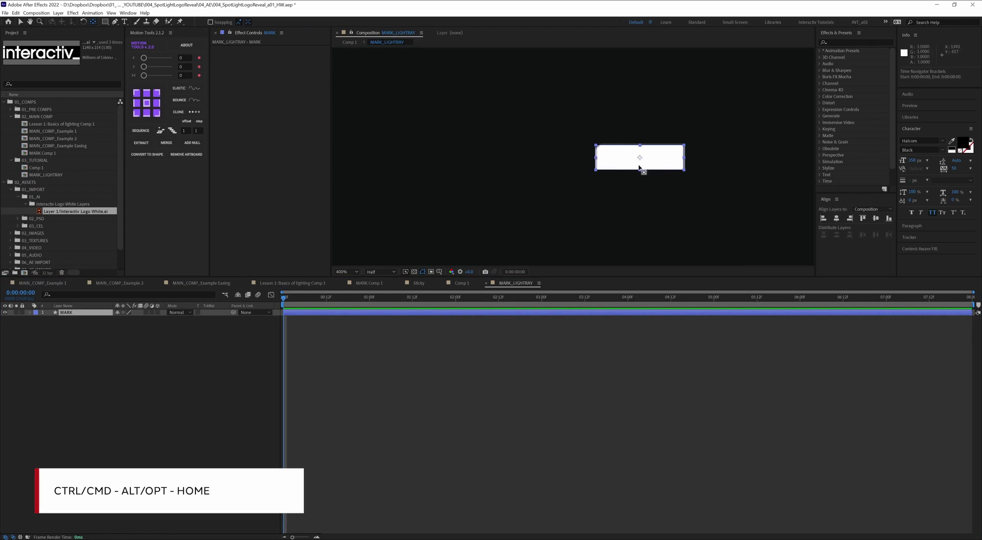
Show only MARK's Scale and keyframe it at 10% at one second.
key("v")
left_click(146, 337)
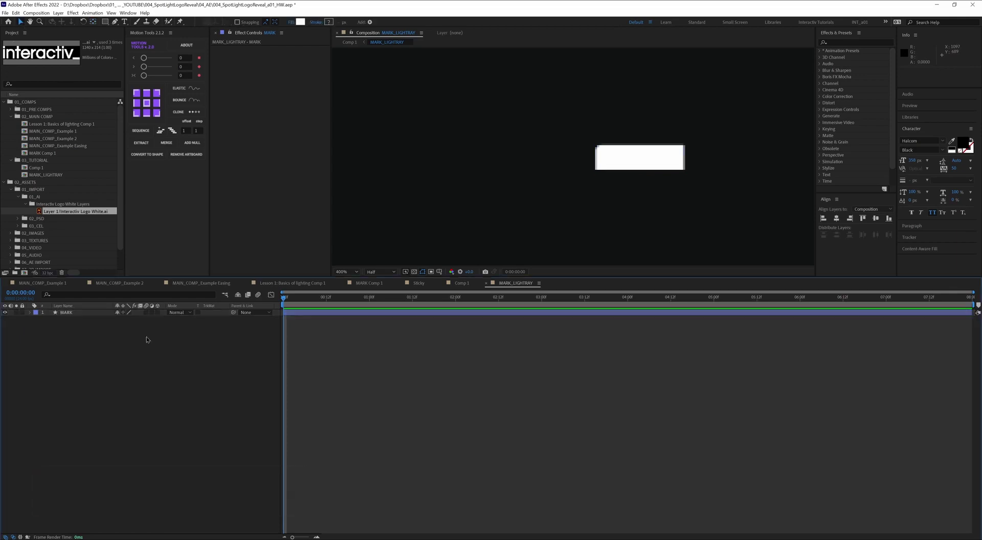
key("s")
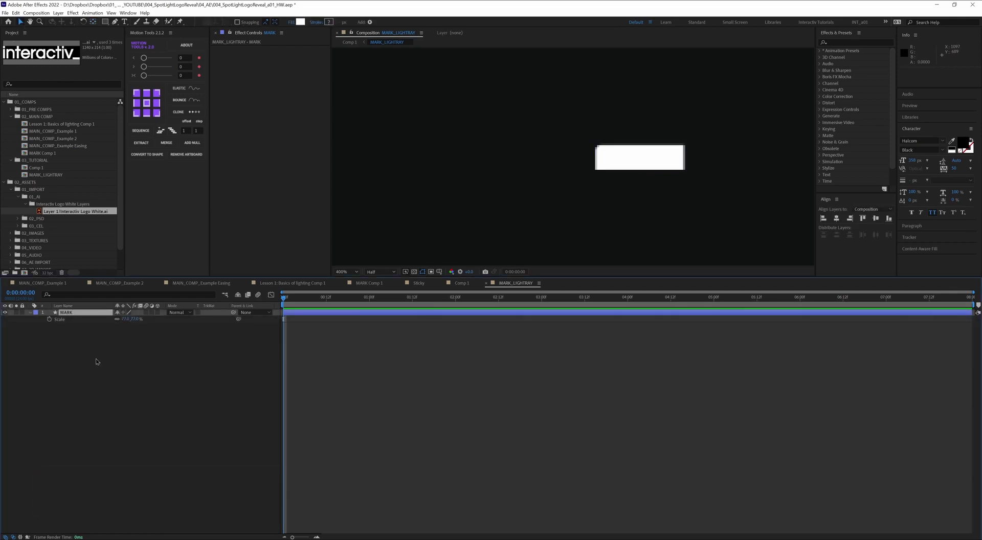
left_click(92, 362)
left_click_drag(306, 298, 369, 305)
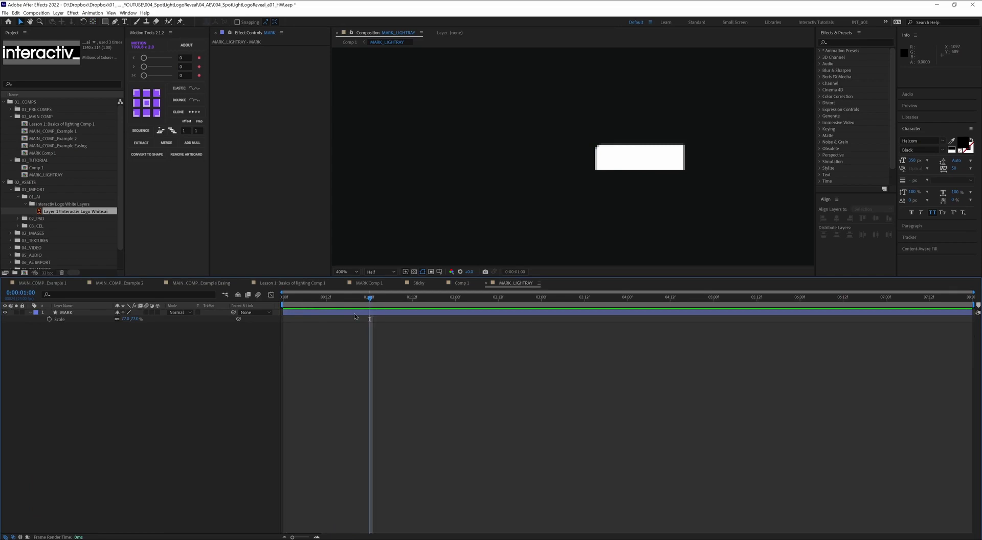
left_click(49, 319)
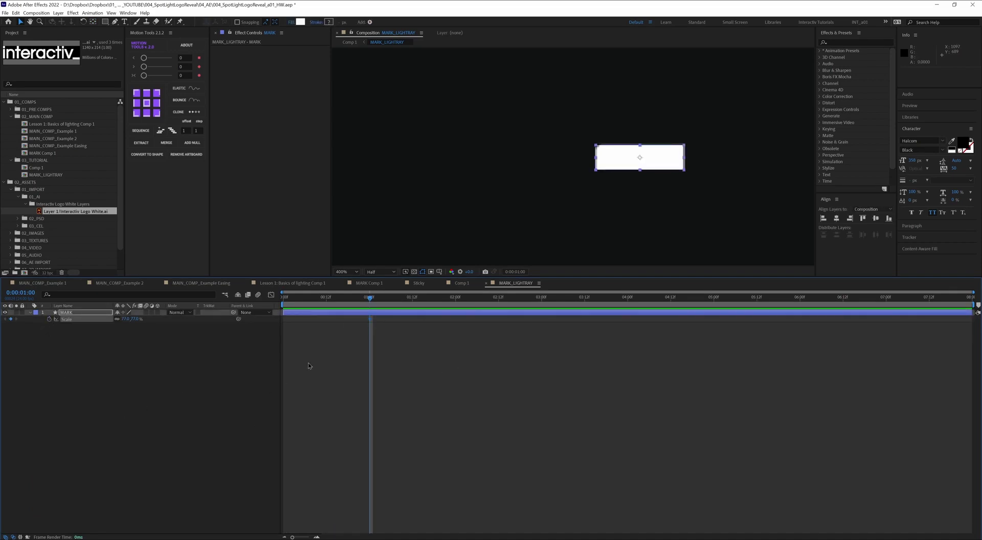
left_click(125, 318)
type("10")
key("Return")
Set MARK's Scale to 77% at two seconds and select both Scale keyframes.
scroll(652, 170, "down", 2)
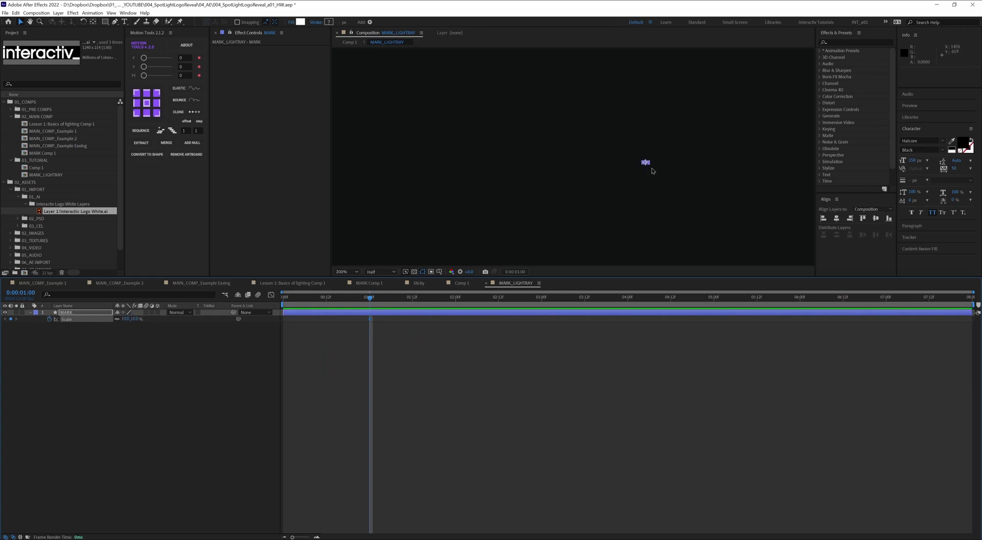
scroll(652, 170, "down", 2)
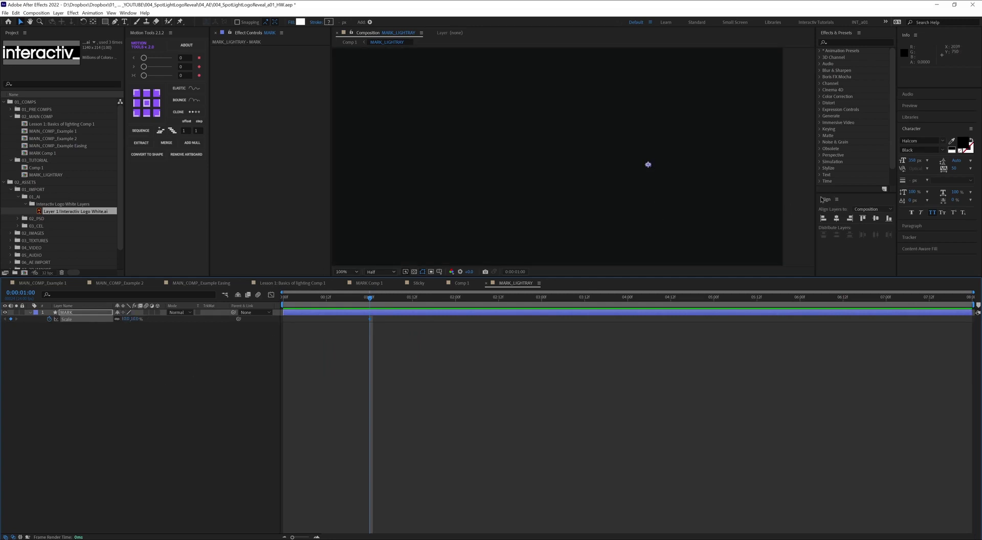
left_click(653, 156)
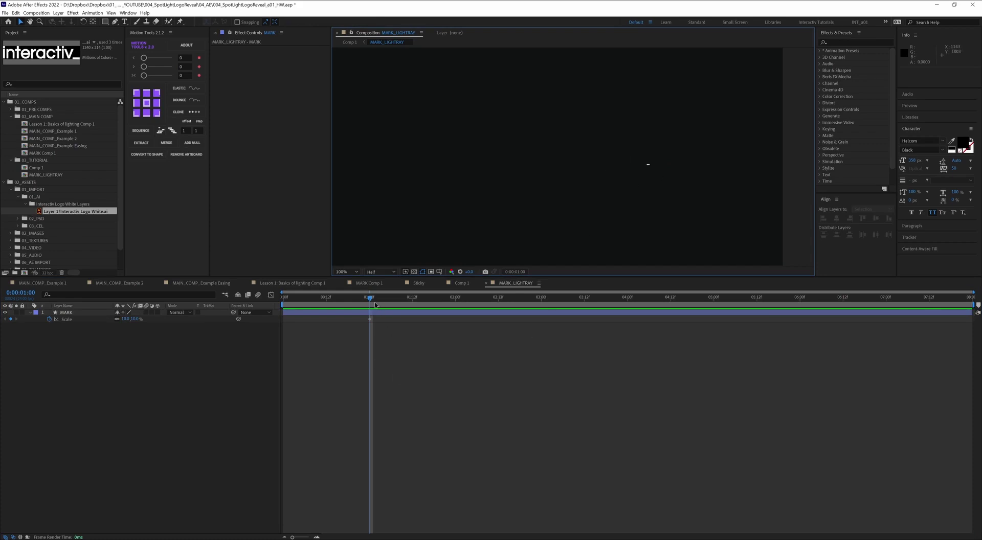
left_click_drag(374, 305, 457, 313)
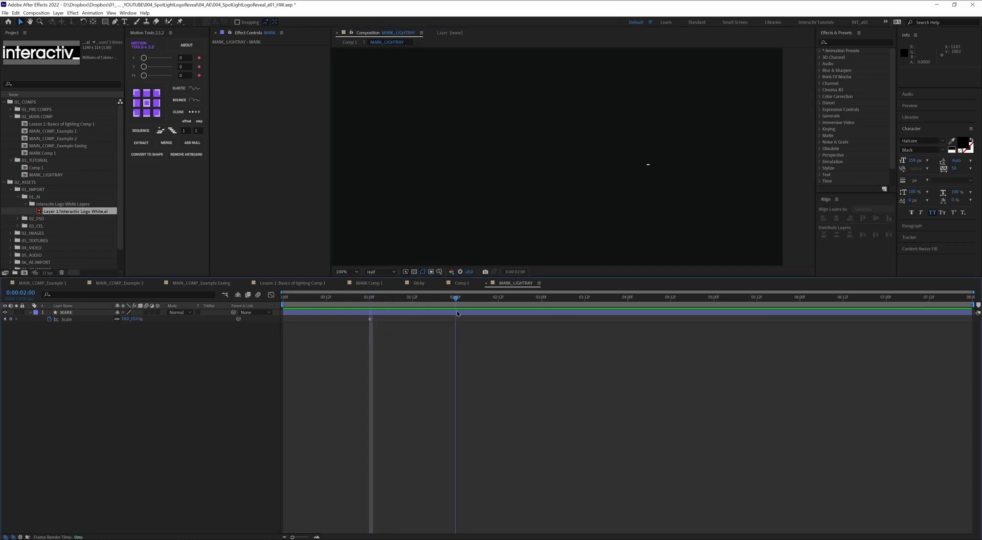
left_click(125, 318)
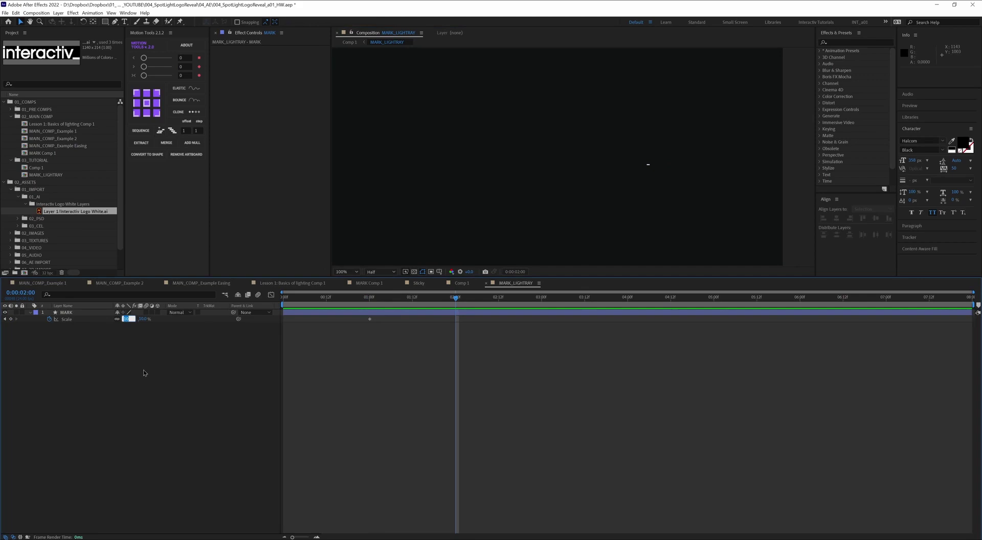
key("Return")
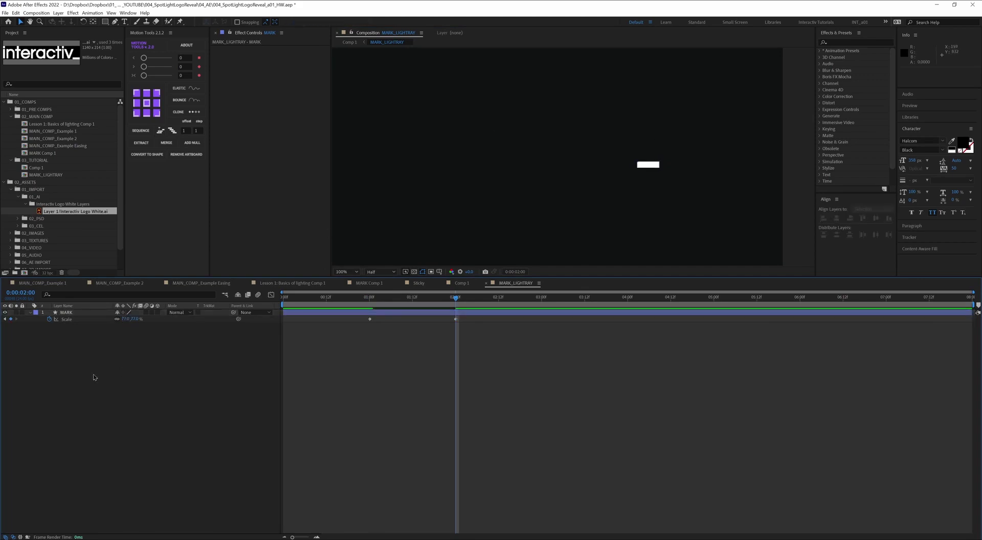
left_click_drag(469, 329, 363, 317)
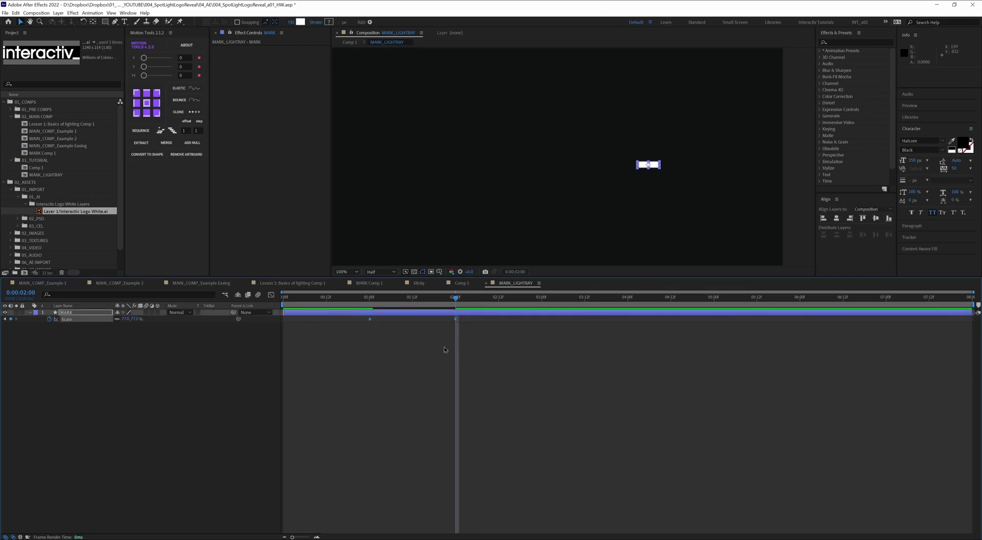
Apply Easy Ease to both Scale keyframes and inspect their speed graph.
right_click(370, 319)
mouse_move(429, 408)
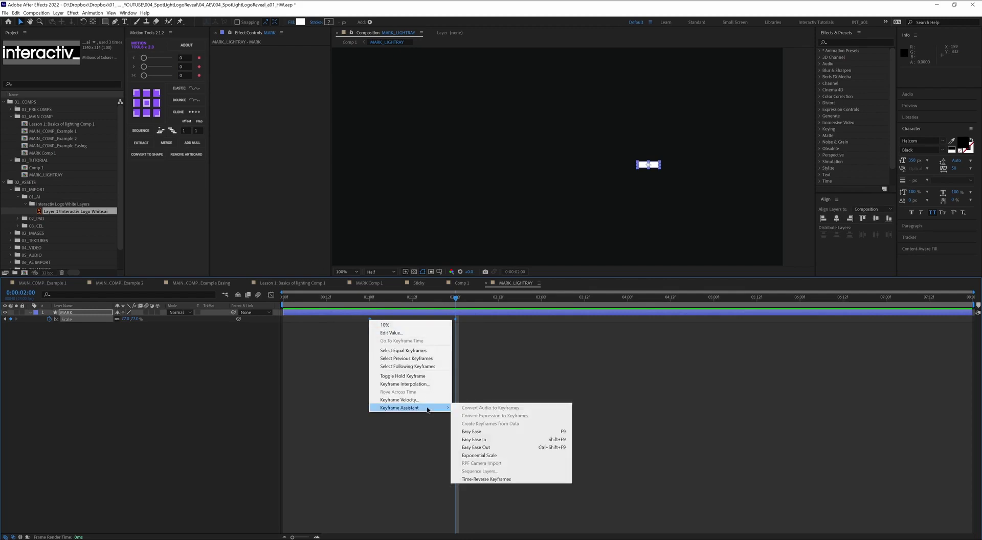
left_click(500, 431)
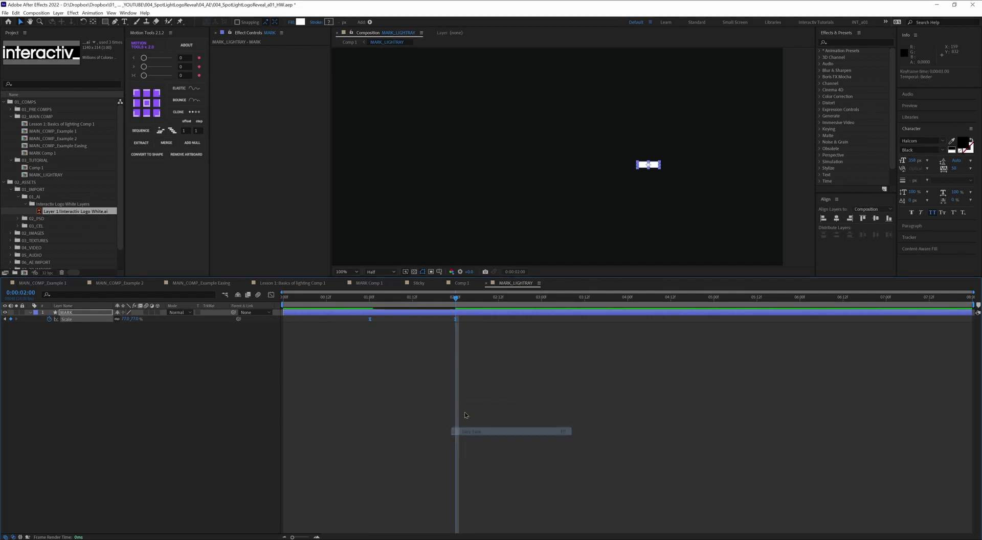
left_click(271, 295)
left_click_drag(490, 500, 401, 509)
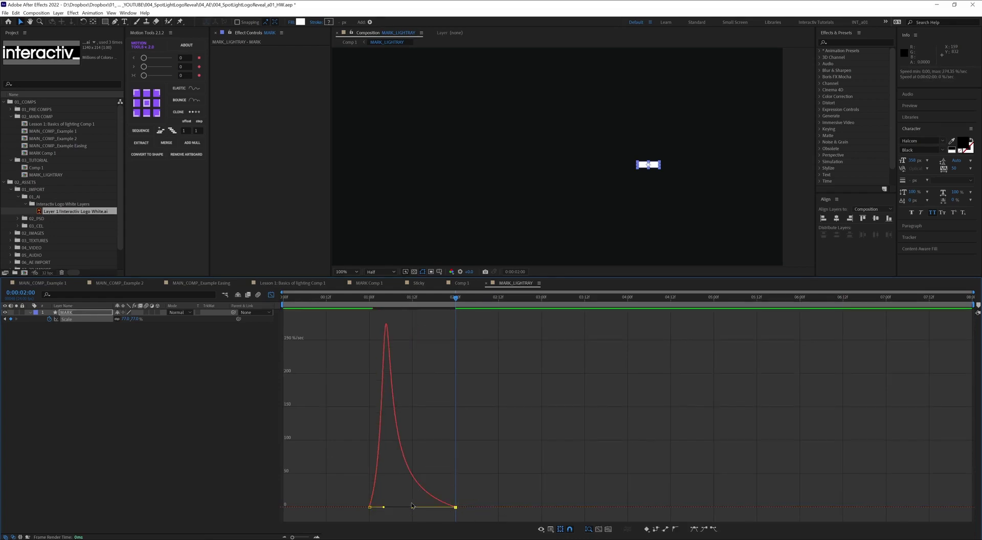
Trim MARK to start at about 1:04 and preview the scale-up from 00:23.
left_click_drag(391, 299, 387, 306)
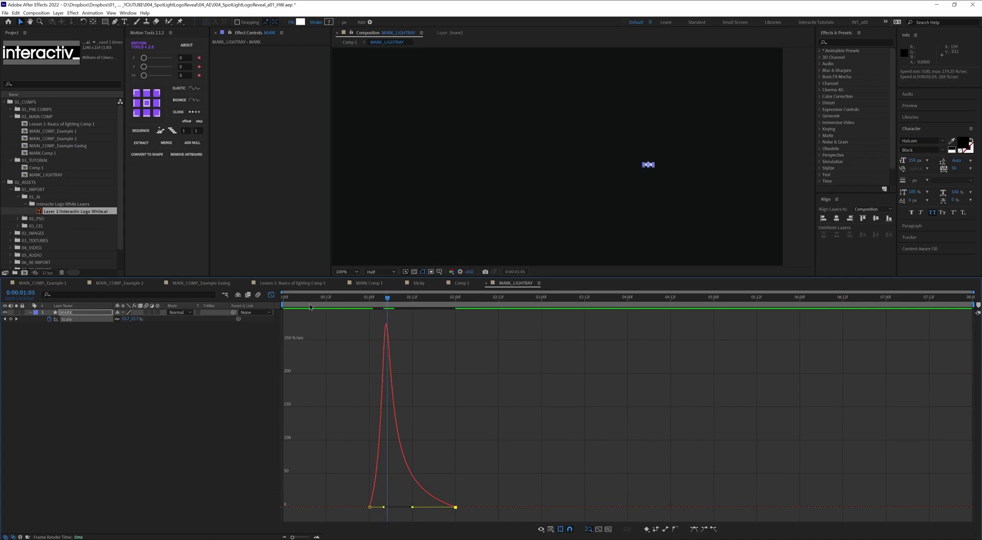
left_click(271, 295)
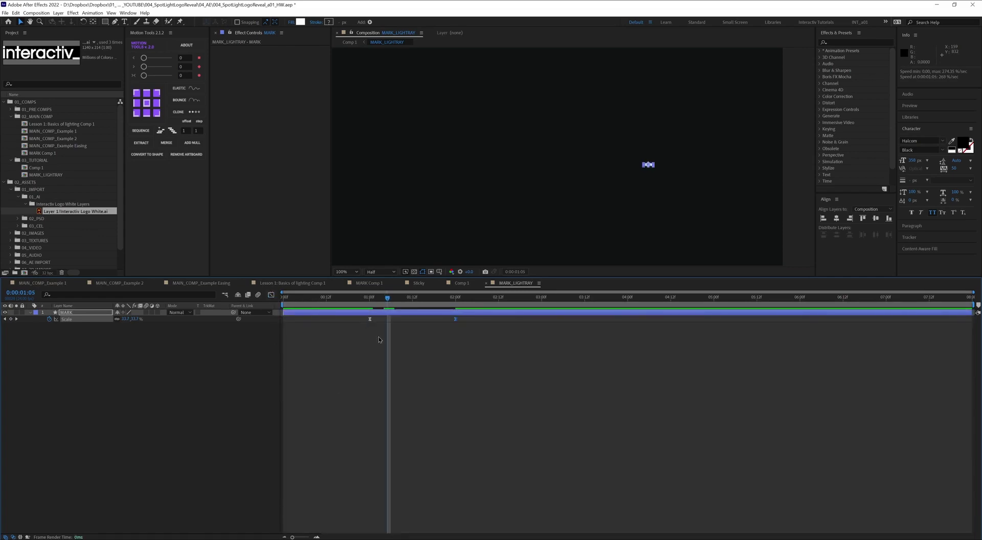
key("alt+bracketleft")
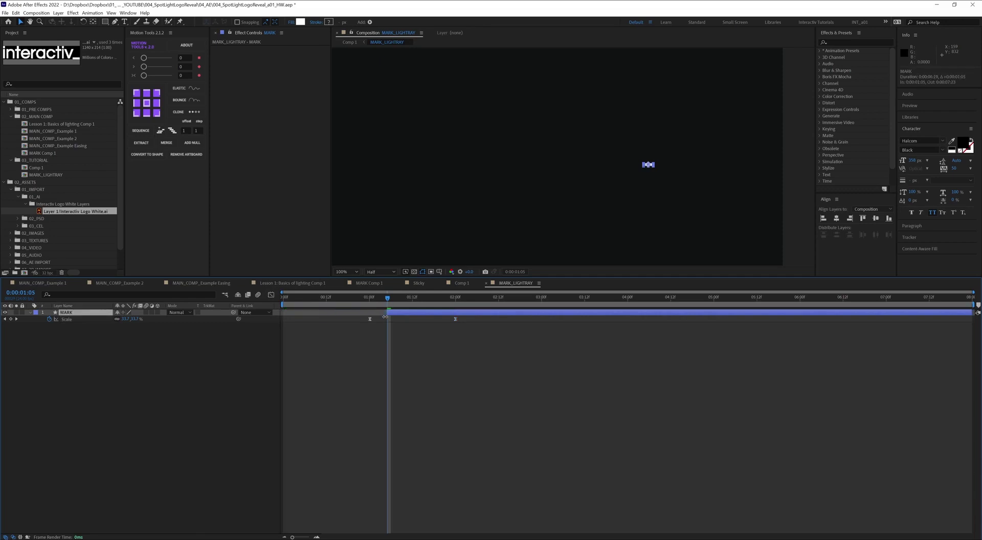
left_click_drag(387, 299, 367, 302)
key("space")
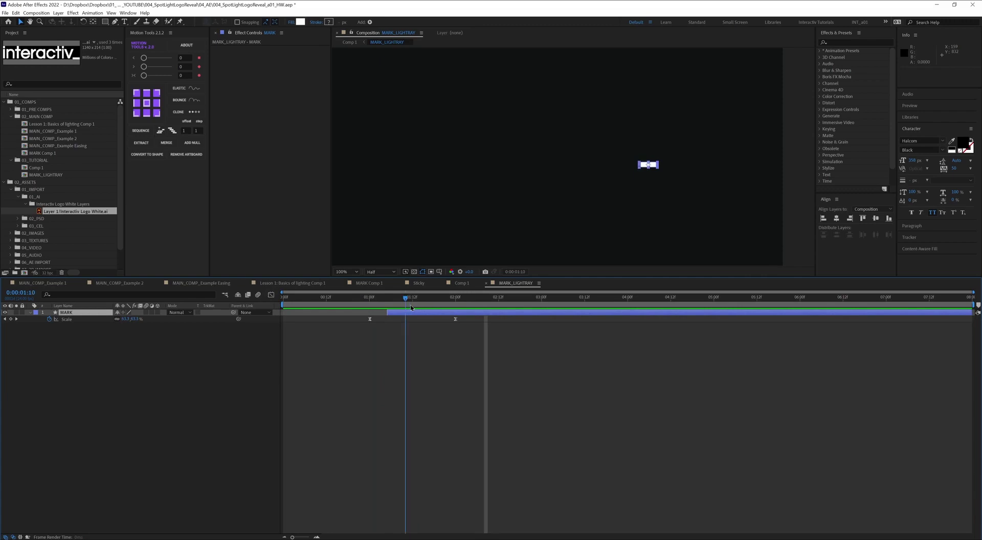
Preview the animation from 15 frames and search the effects list for 'radial fa'.
left_click_drag(411, 307, 388, 301)
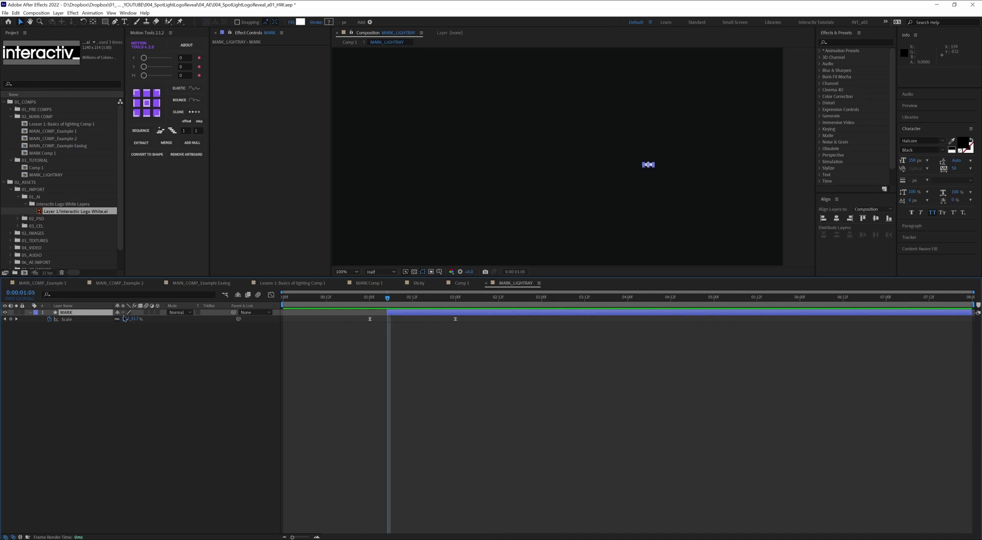
left_click(336, 300)
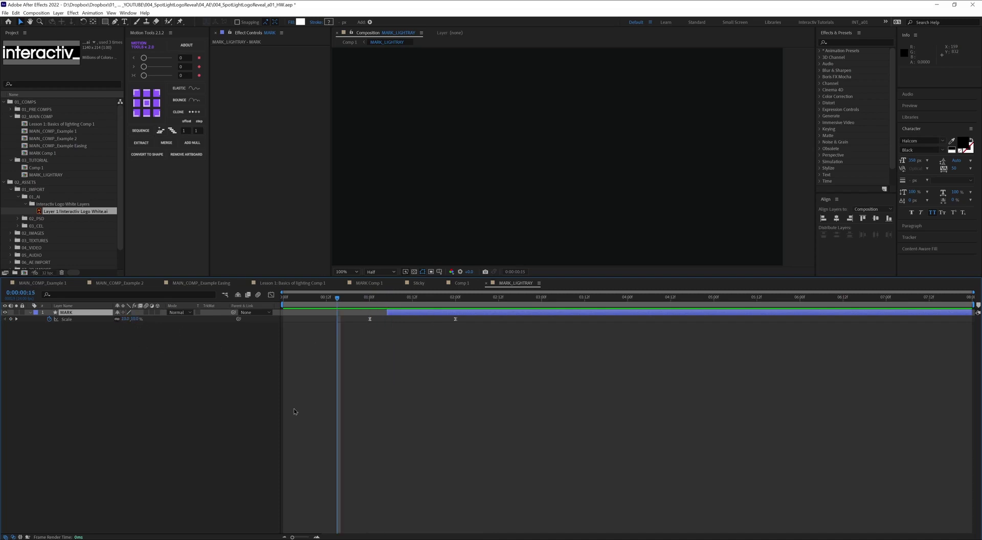
key("space")
key("space")
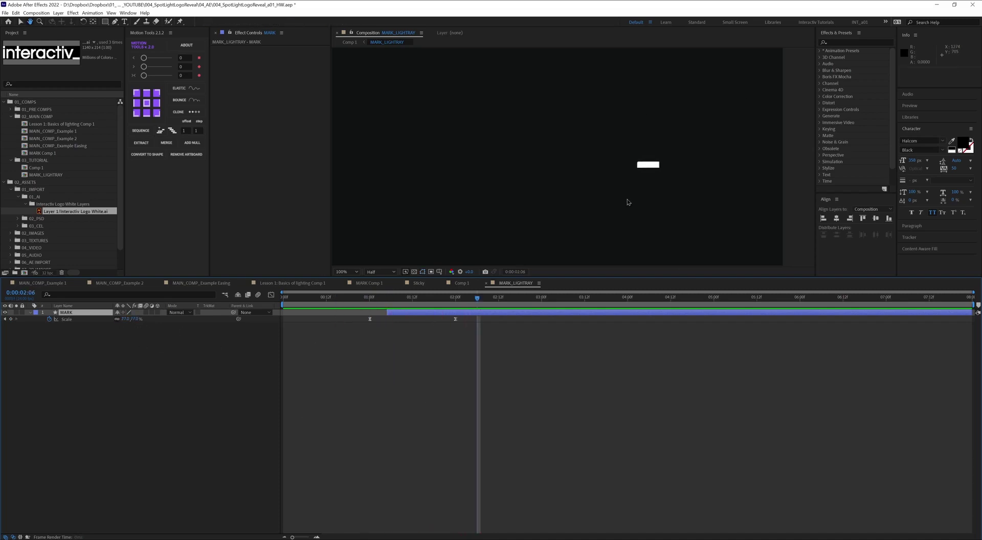
left_click(366, 300)
key("space")
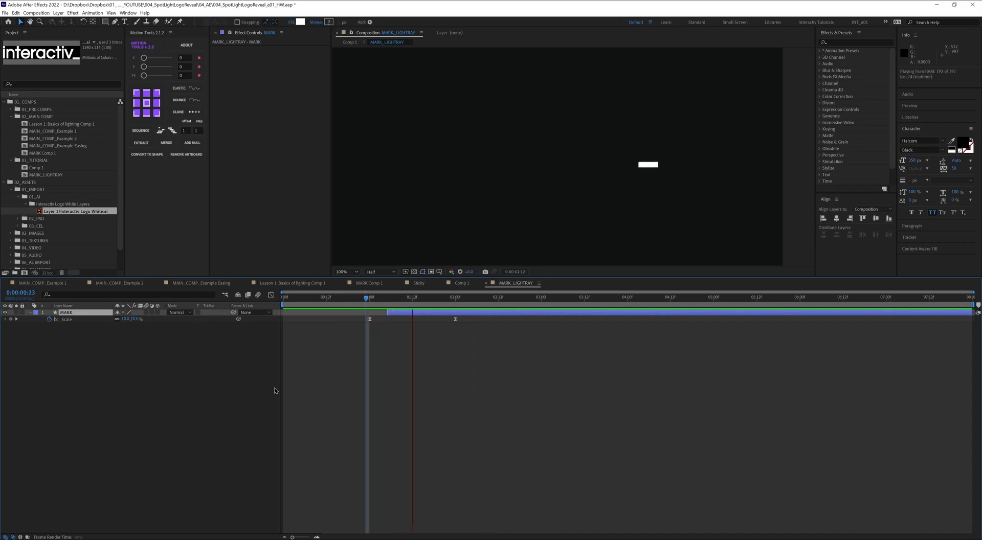
left_click(854, 42)
type("radial fa")
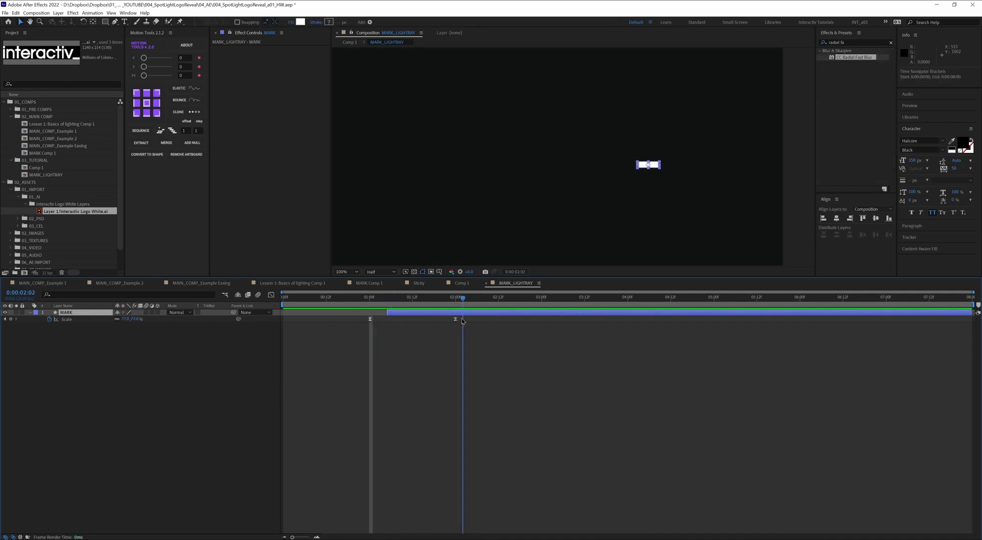
Move the first Scale keyframe to 12 frames and trim MARK's start to the speed peak at 0:00:00:19.
left_click_drag(512, 296, 327, 319)
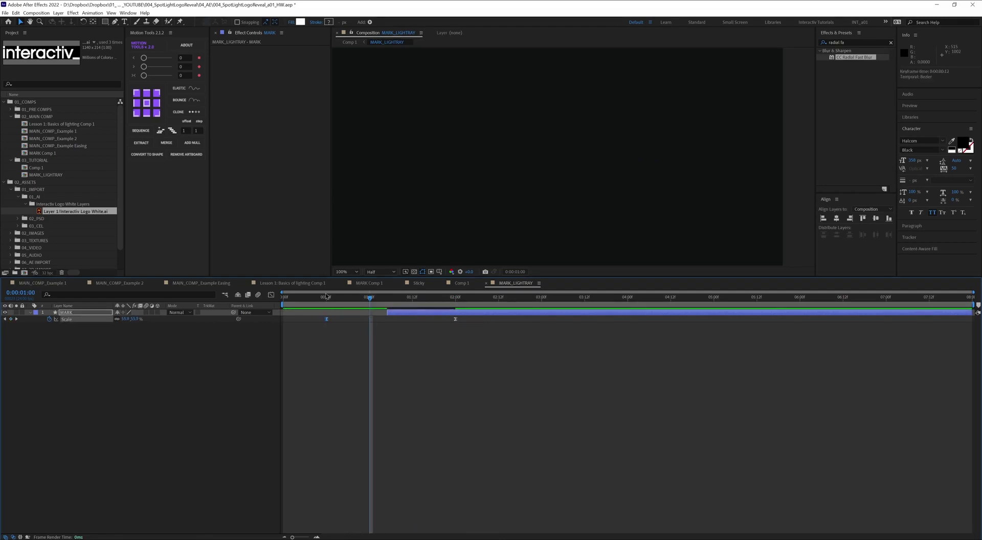
left_click(326, 297)
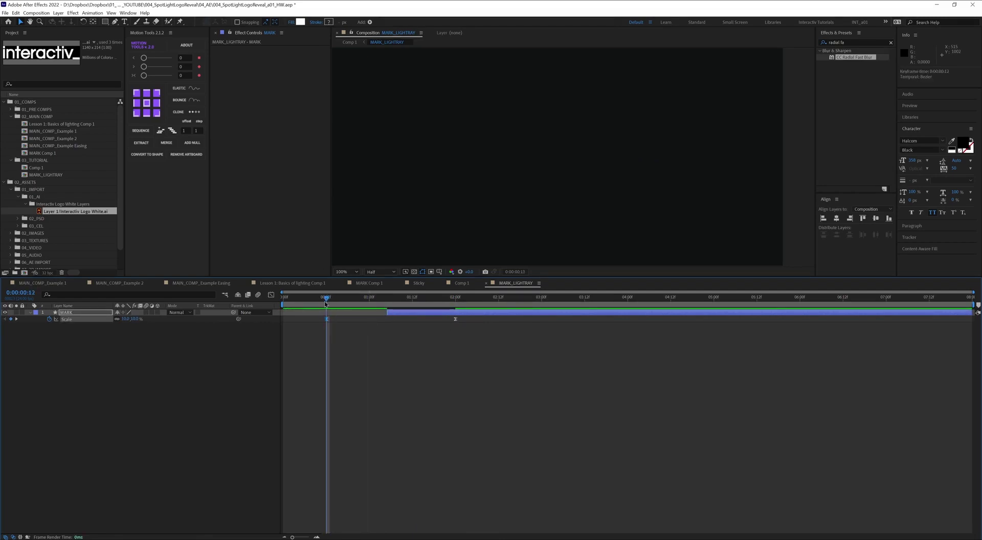
mouse_move(325, 302)
left_mouse_down()
mouse_move(452, 304)
mouse_move(338, 313)
mouse_move(327, 304)
left_mouse_up()
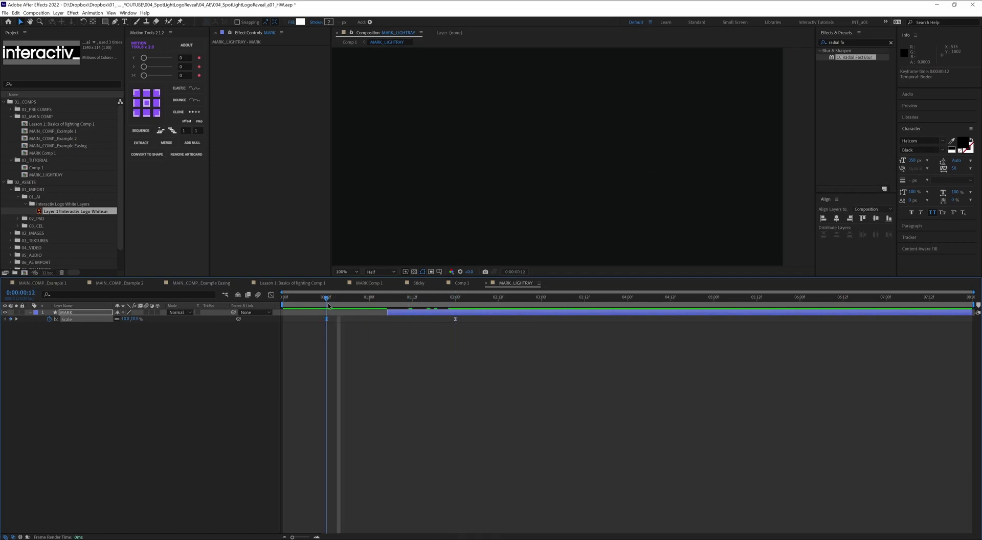
left_click_drag(458, 340, 299, 310)
left_click(271, 295)
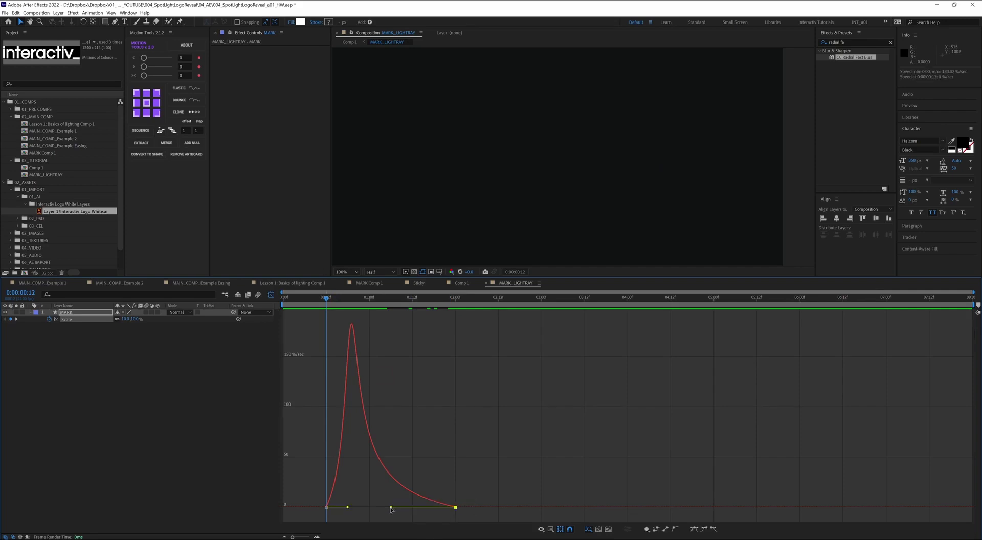
key("shift+F3")
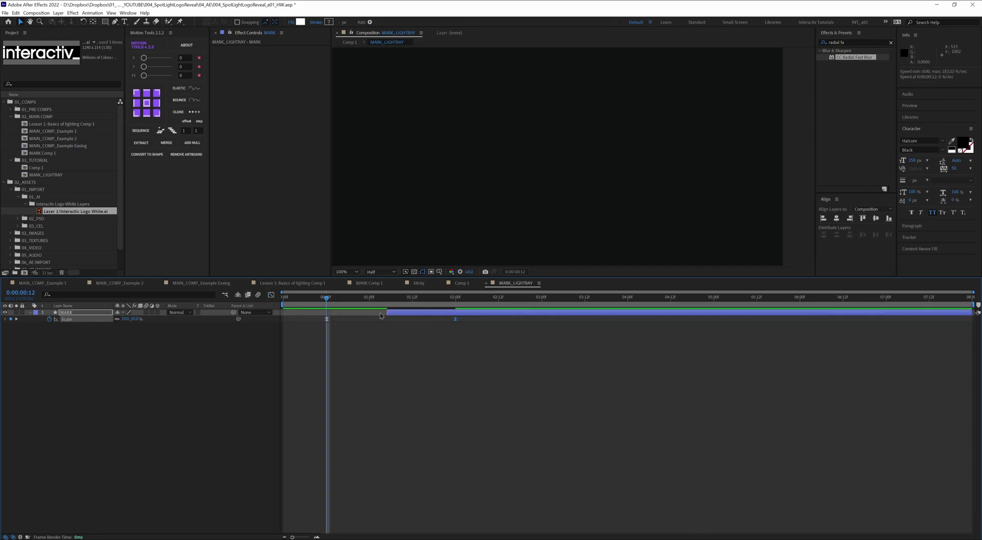
left_click(271, 295)
left_click_drag(347, 309, 351, 313)
left_click(272, 295)
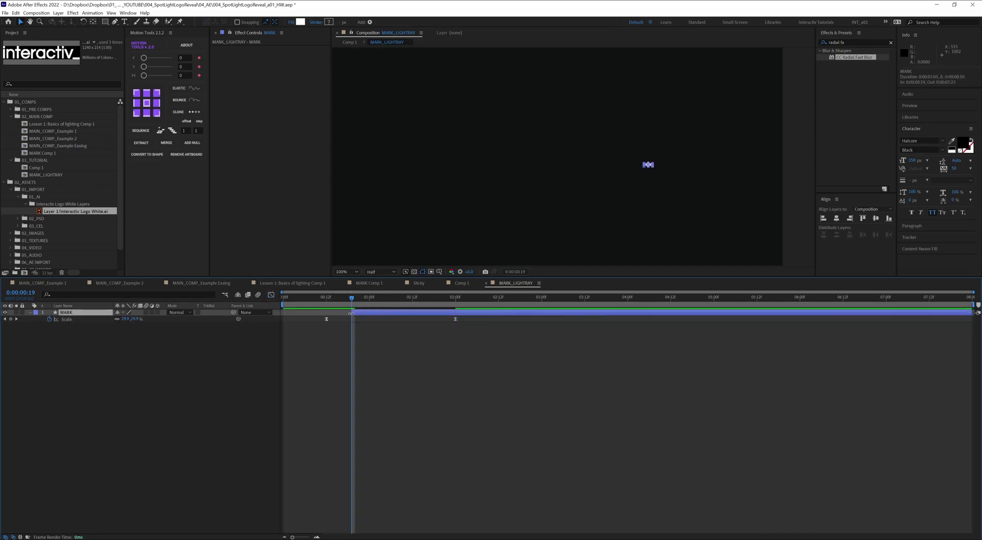
Preview the scale-up starting from the 12-frame keyframe.
key("j")
key("space")
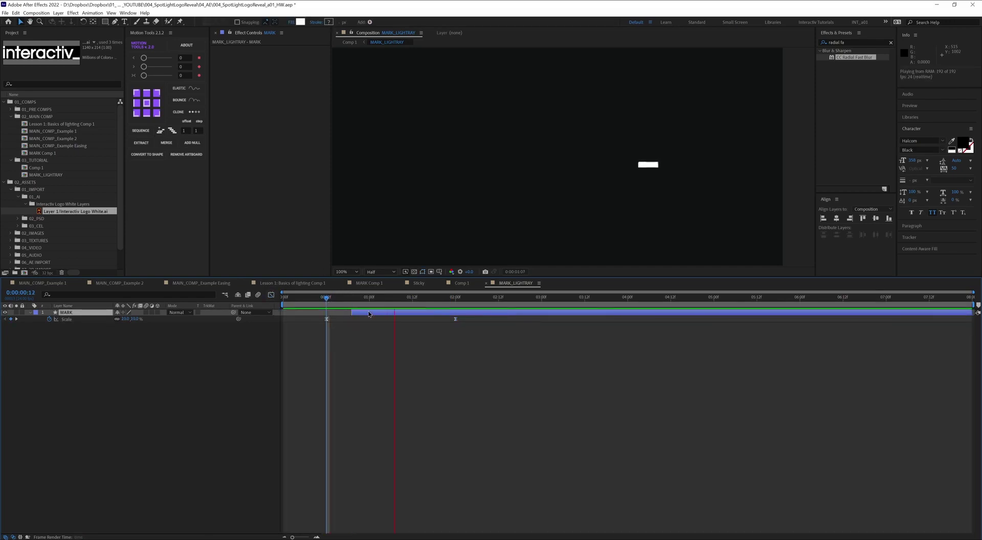
key("space")
In Comp 1, add CC Radial Fast Blur to MARK_LIGHTRAY and place its center right of the logo.
key("Tab")
left_click(225, 371)
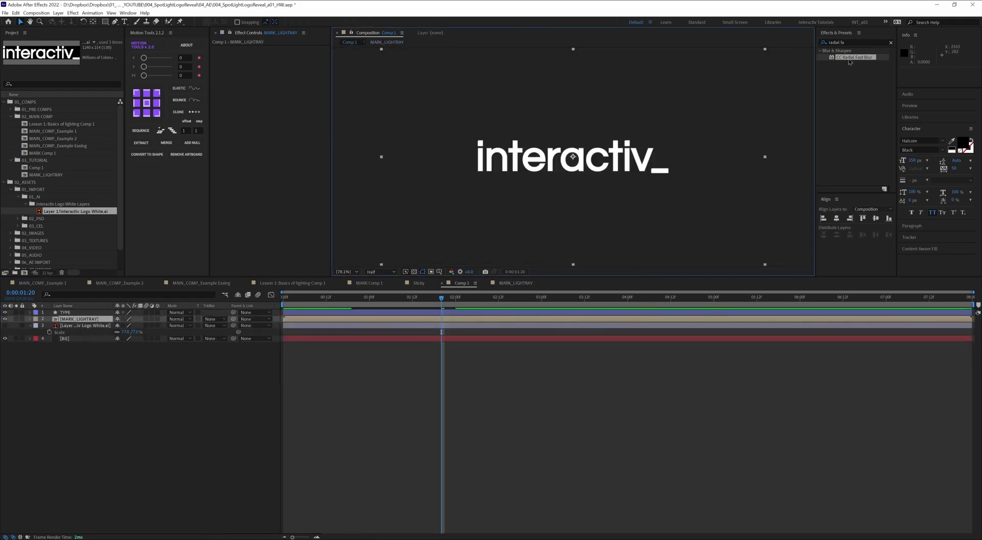
left_click_drag(861, 59, 253, 70)
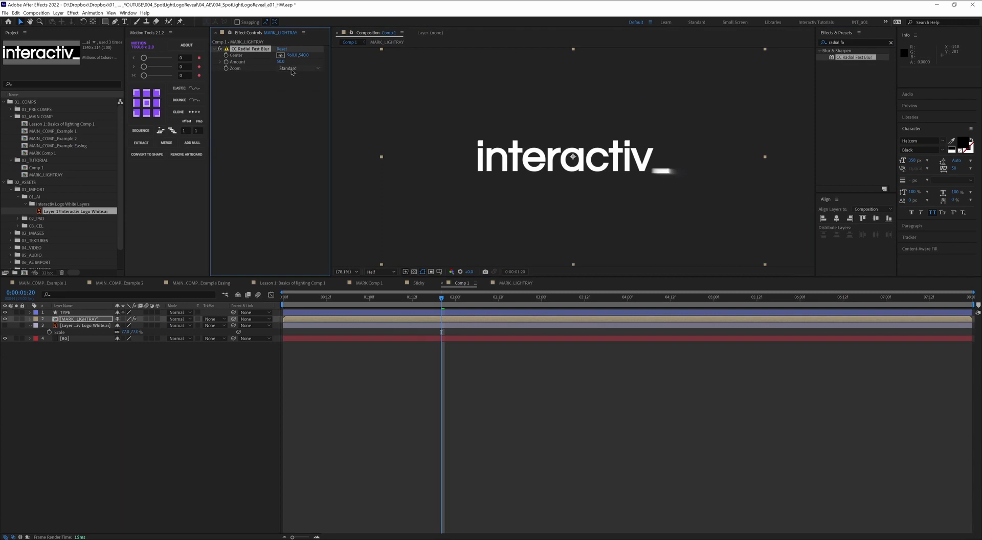
left_click(280, 54)
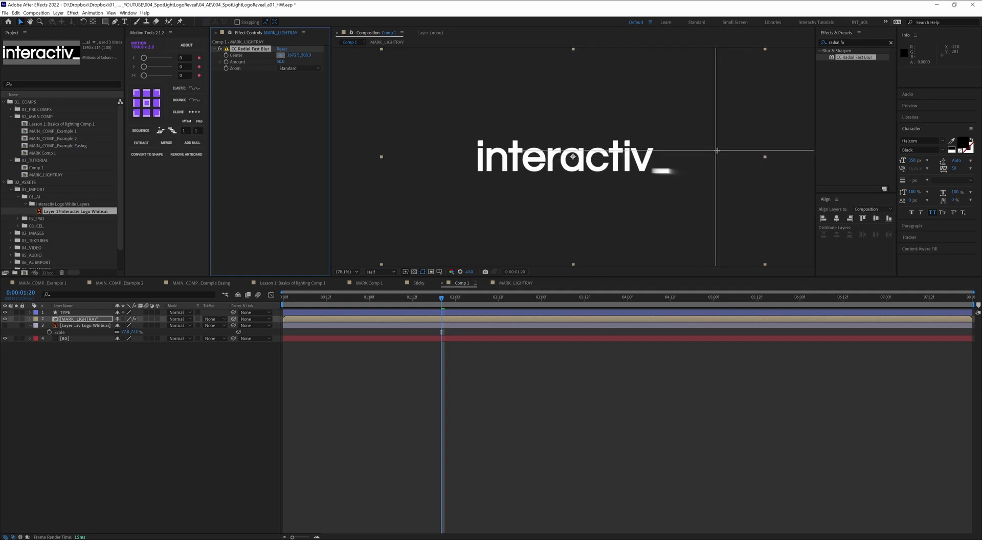
left_click(728, 150)
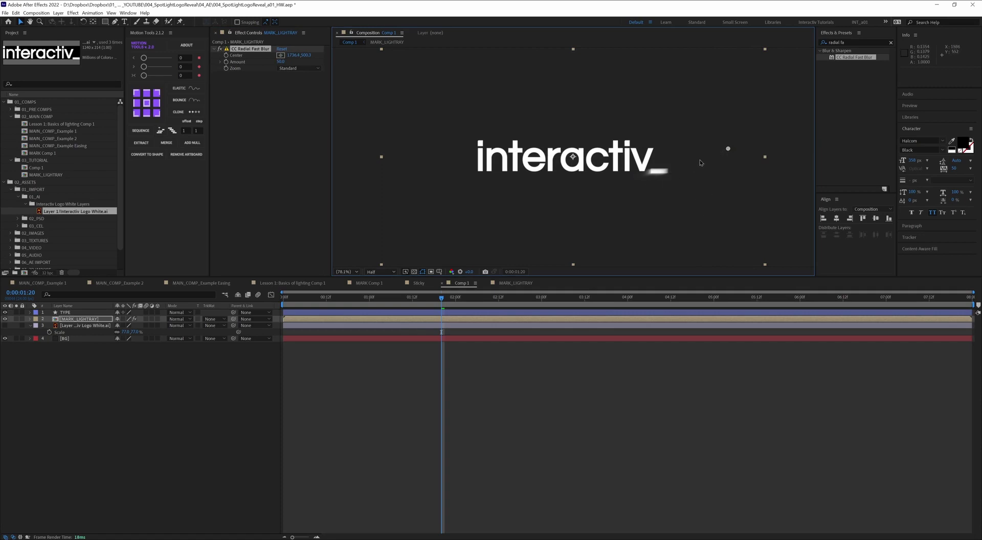
left_click_drag(379, 304, 327, 320)
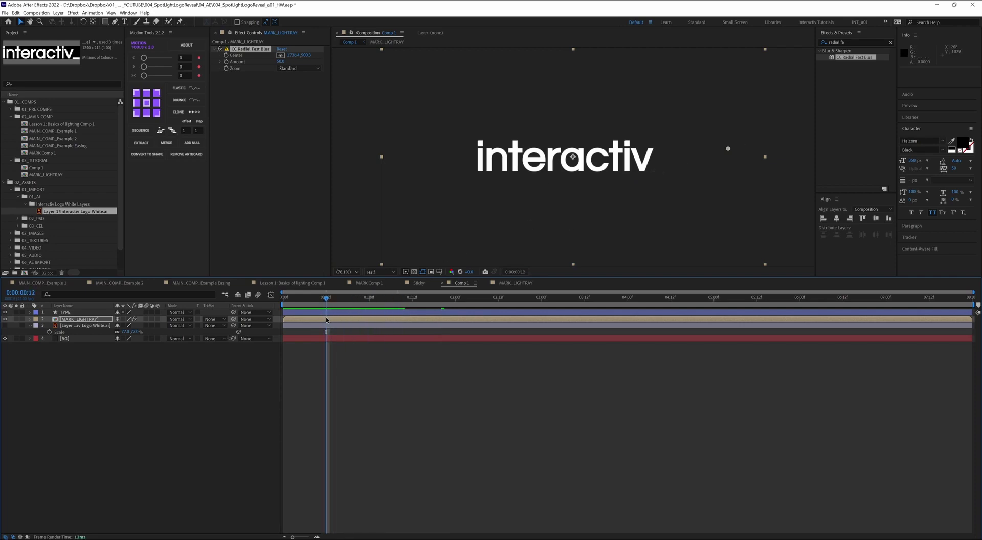
Keyframe the radial blur Amount at 0, then raise it to 96 at two seconds.
left_click(227, 59)
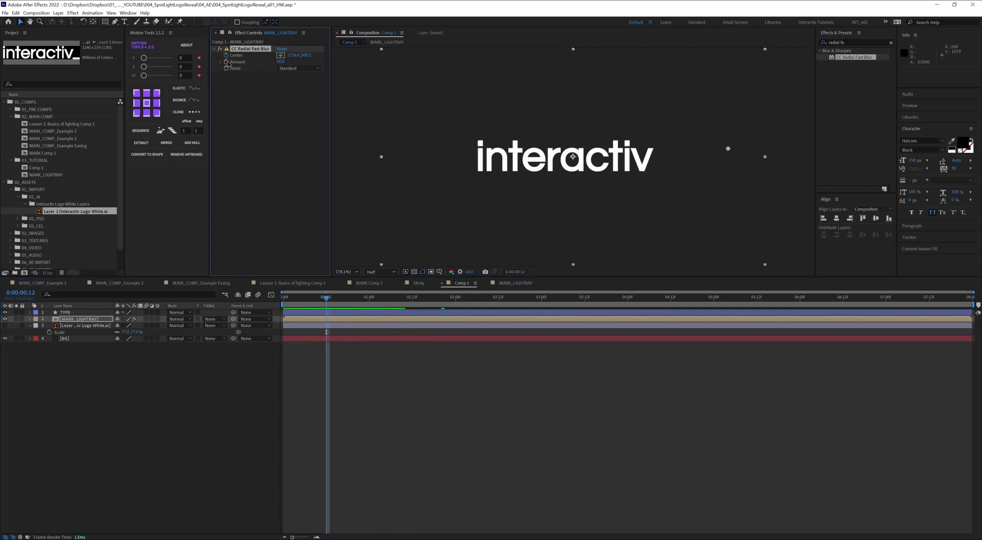
left_click(280, 61)
key("Return")
left_click_drag(378, 300, 455, 302)
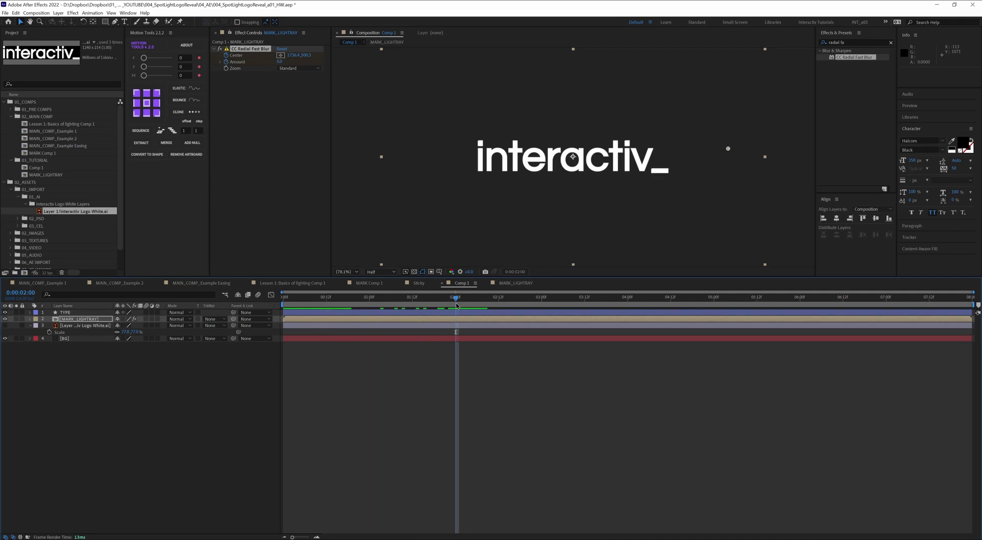
left_click(76, 325)
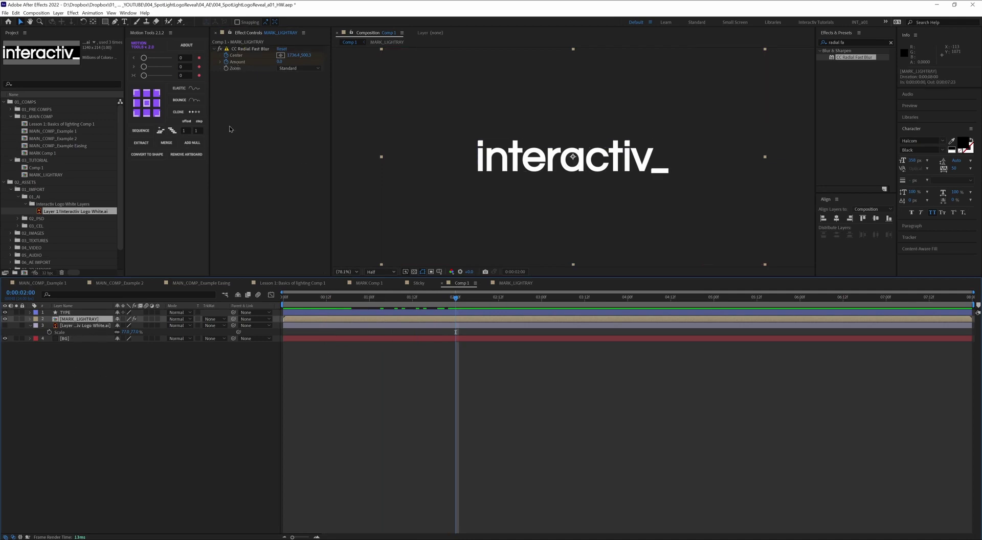
key("u")
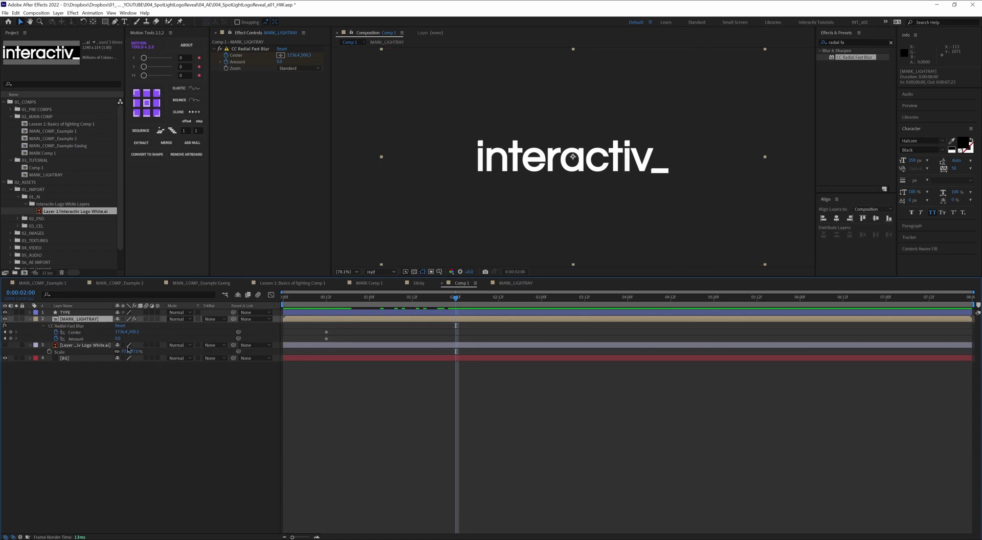
left_click_drag(117, 338, 202, 341)
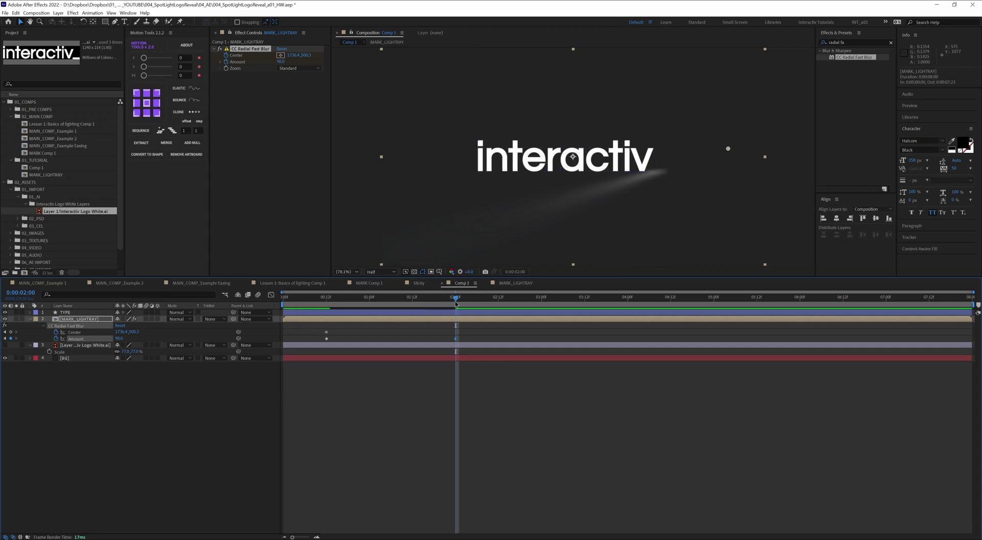
Add a lower-right blur Center keyframe at 7:12 and preview the light rays.
mouse_move(456, 302)
left_mouse_down()
mouse_move(521, 305)
mouse_move(355, 320)
mouse_move(944, 331)
mouse_move(864, 333)
mouse_move(931, 335)
left_mouse_up()
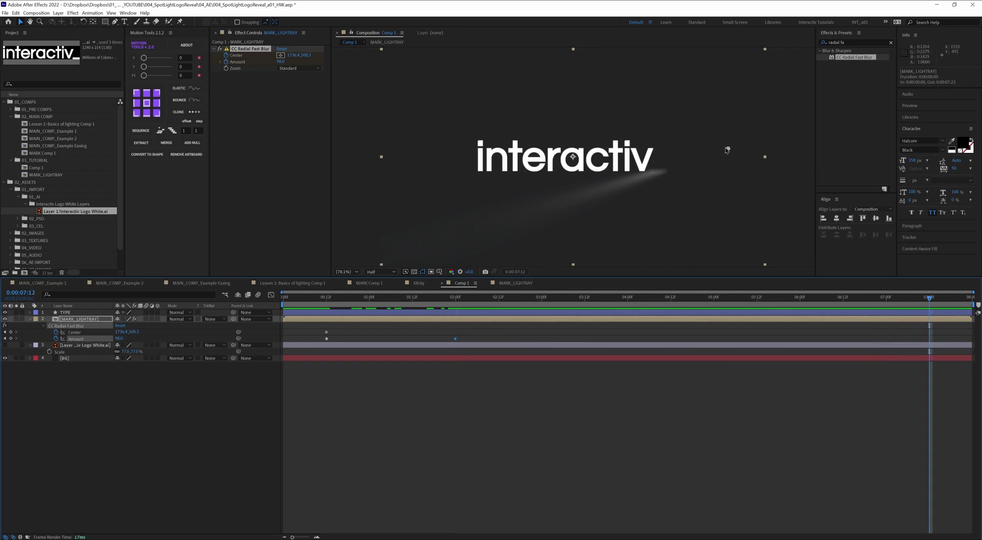
left_click(728, 150)
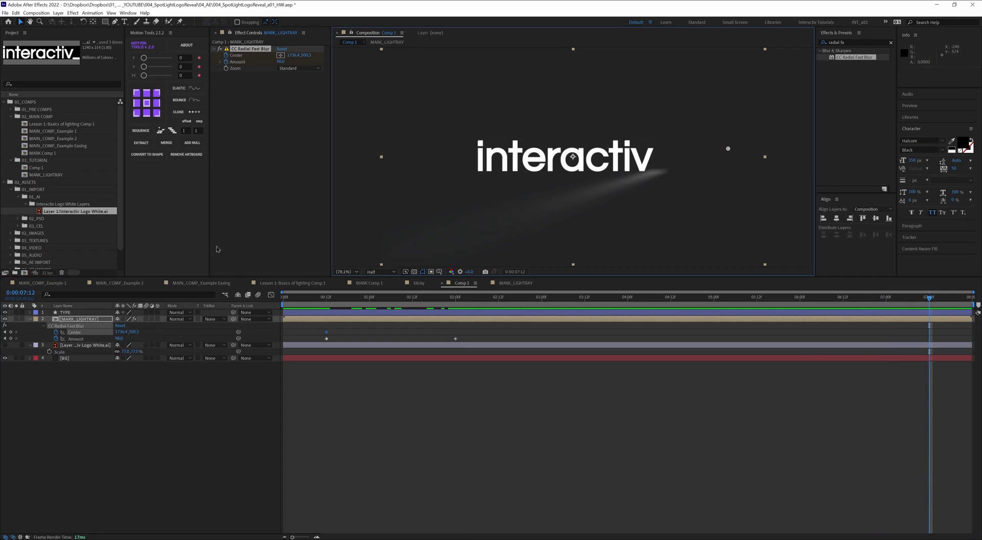
left_click(280, 55)
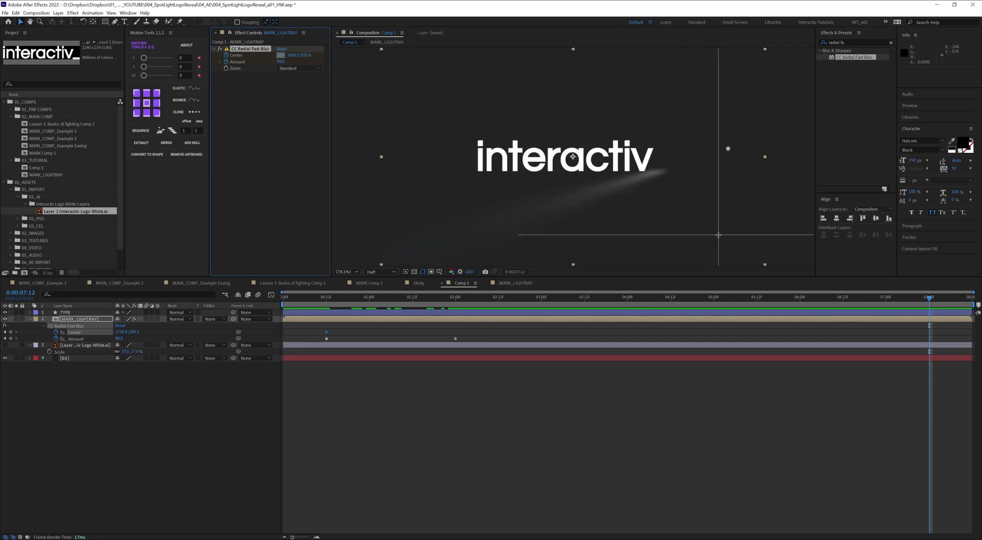
left_click(692, 242)
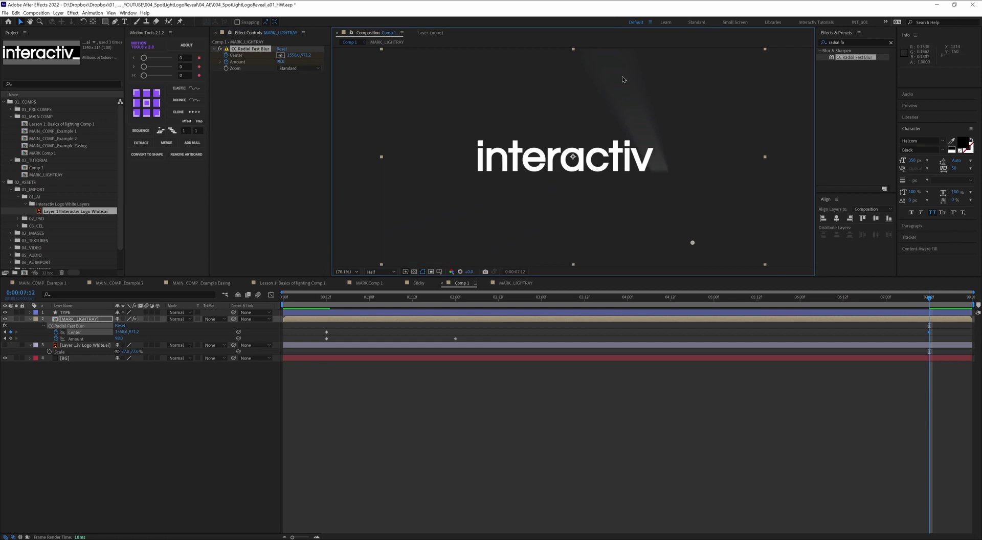
left_click_drag(933, 301, 292, 325)
key("space")
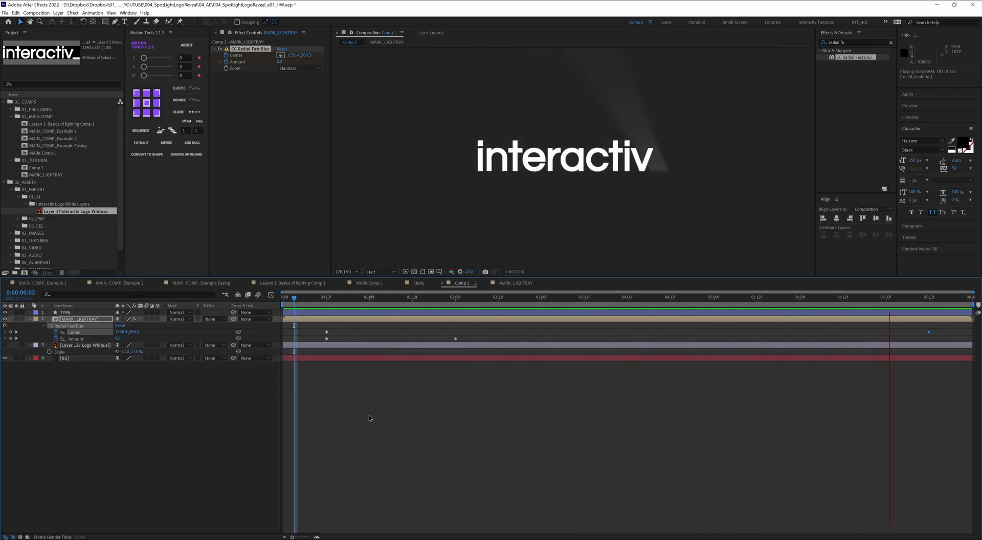
key("space")
left_click_drag(294, 297, 365, 297)
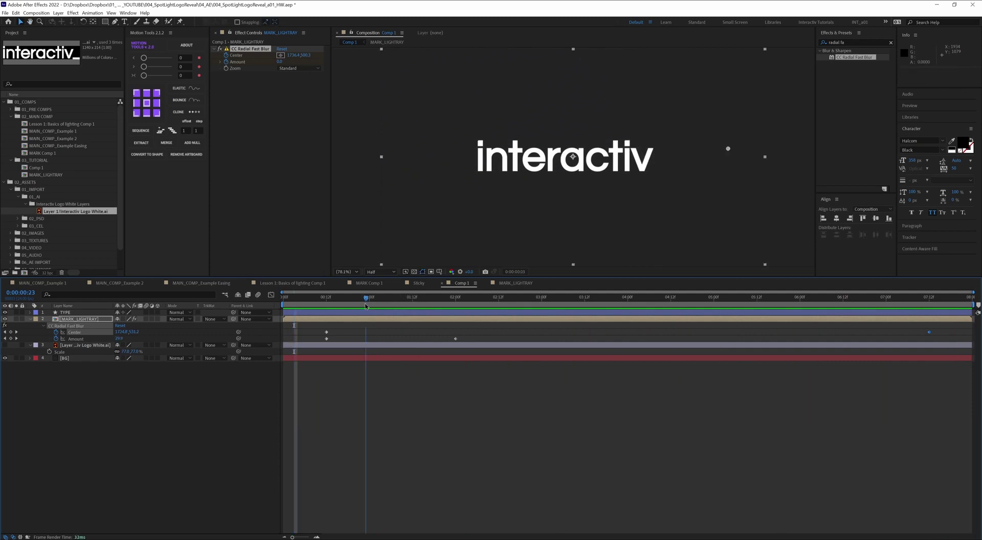
left_click_drag(366, 298, 384, 298)
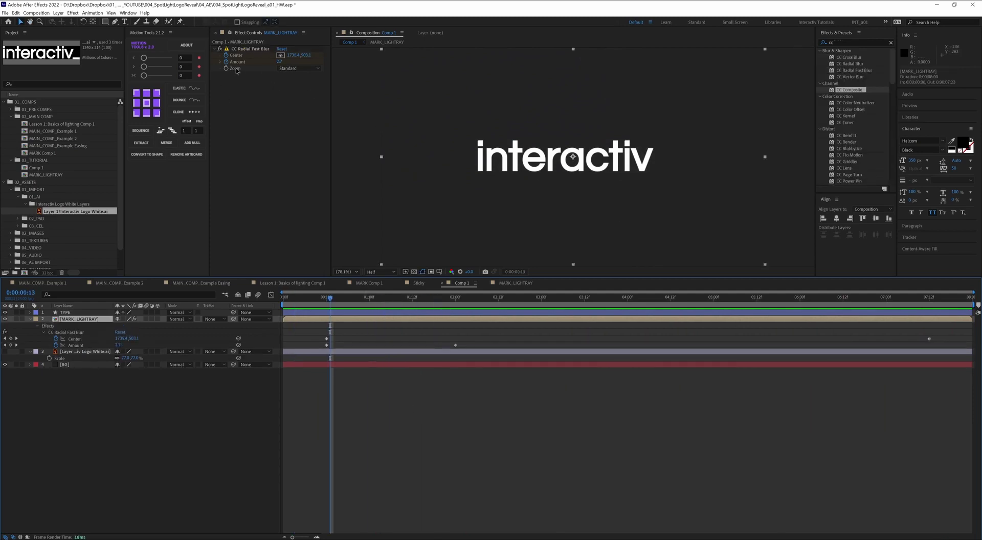
Add CC Composite to MARK_LIGHTRAY with RGB Only off and Composite Original In Front.
left_click_drag(840, 94, 260, 105)
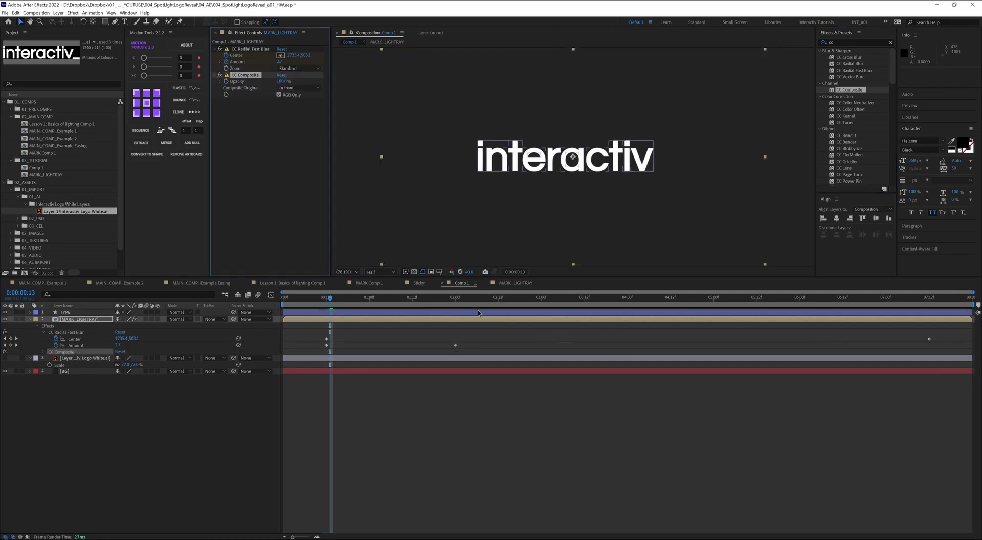
key("Page_Down")
key("Page_Down")
key("Page_Down")
key("Page_Down")
key("Page_Down")
key("Page_Down")
key("Page_Down")
key("Page_Down")
key("Page_Down")
key("Page_Down")
key("Page_Down")
key("Page_Down")
key("Page_Down")
key("Page_Down")
key("Page_Down")
key("Page_Down")
key("Page_Down")
key("Page_Down")
key("Page_Down")
key("Page_Down")
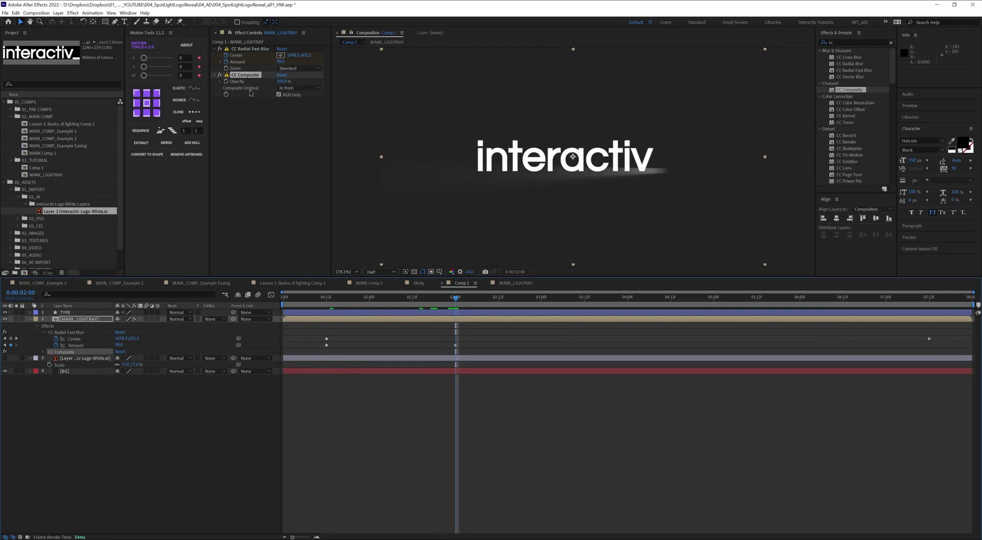
left_click(301, 88)
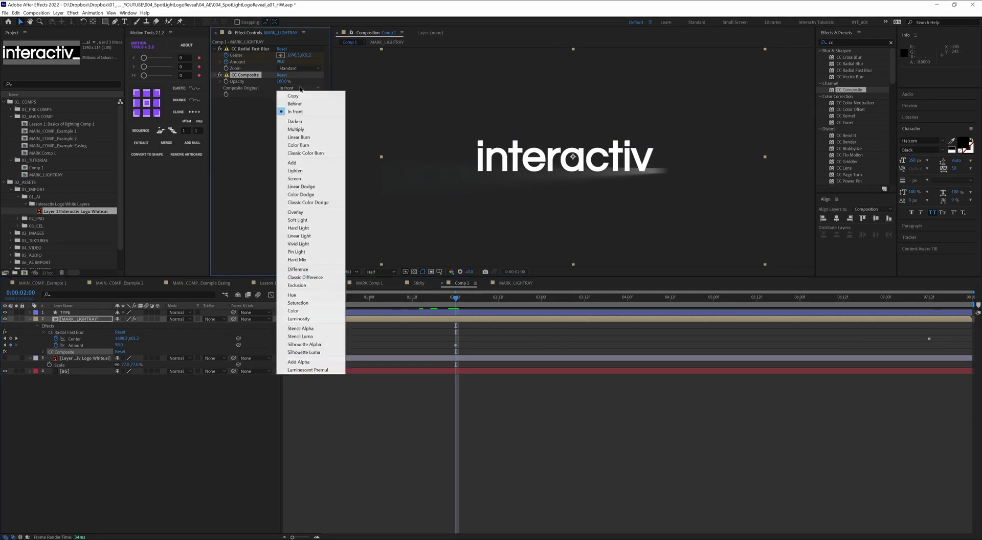
left_click(303, 108)
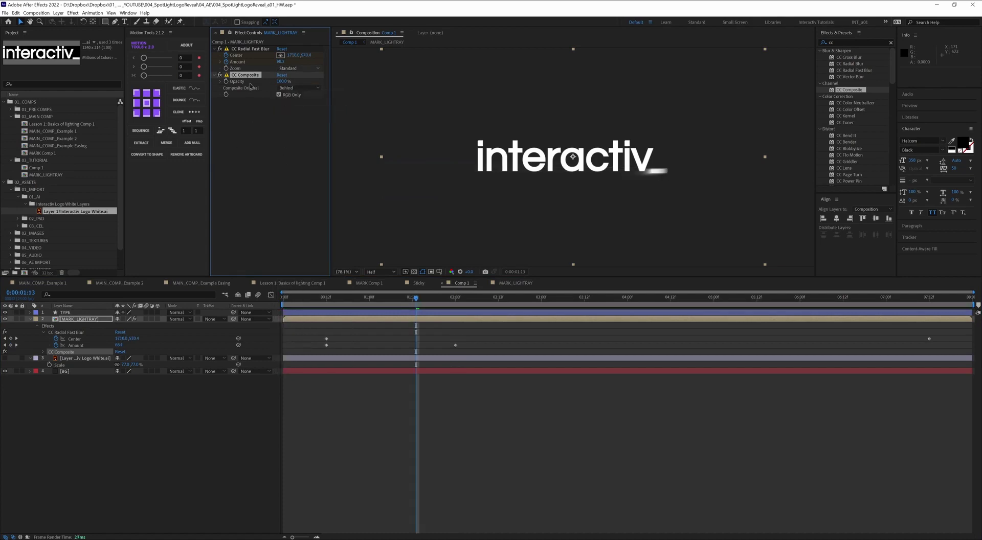
left_click(279, 95)
left_click(300, 88)
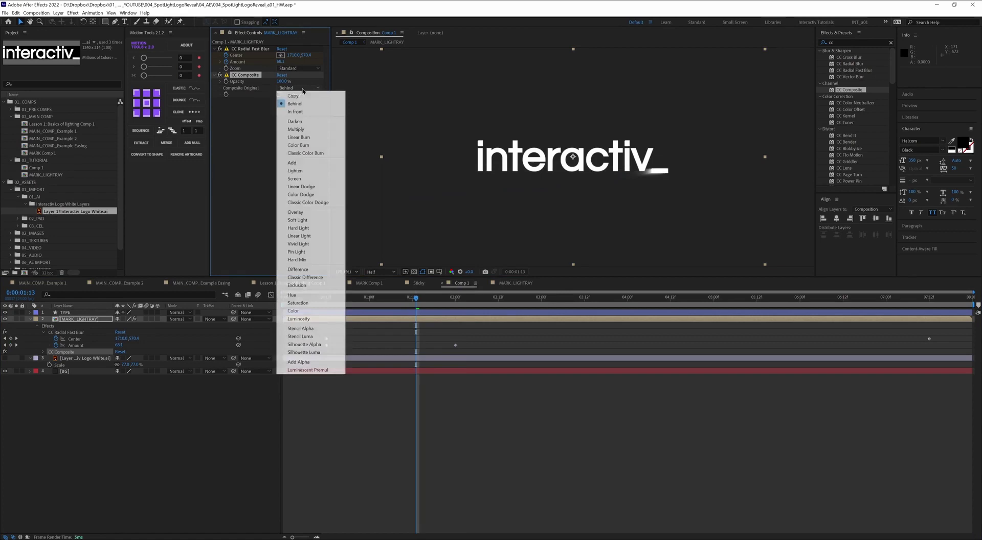
left_click(299, 108)
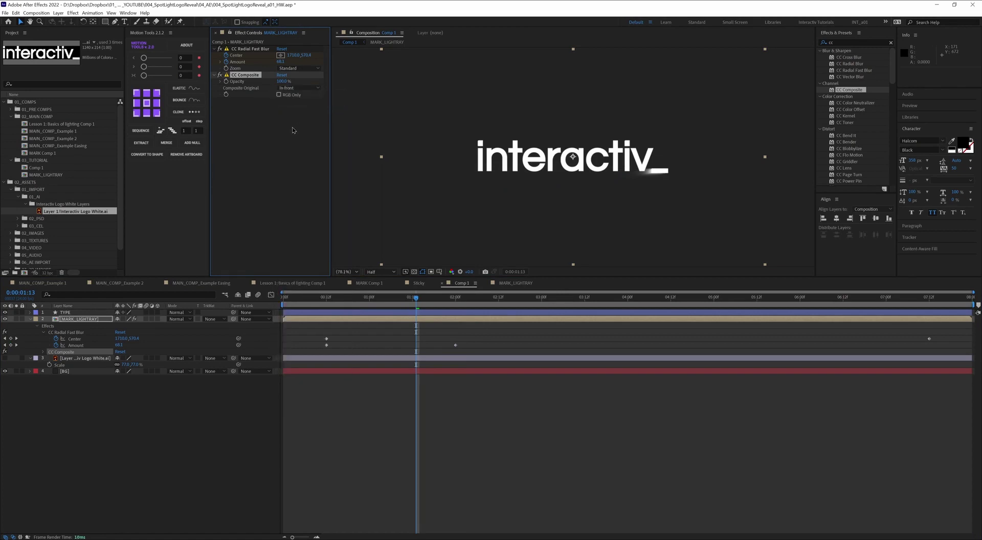
left_click(286, 153)
Apply Fast Box Blur to MARK_LIGHTRAY with a 0.1 blur radius.
key("j")
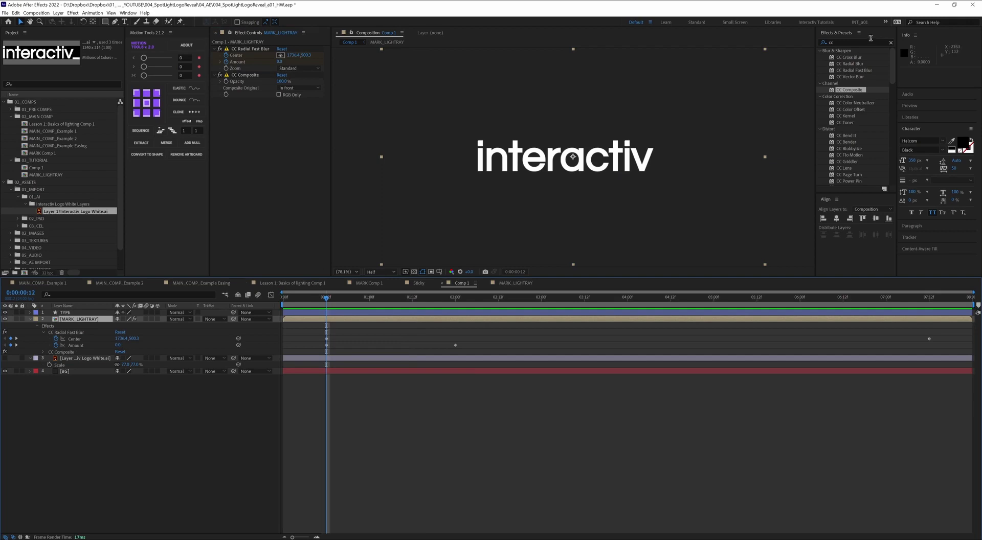
key("ctrl+5")
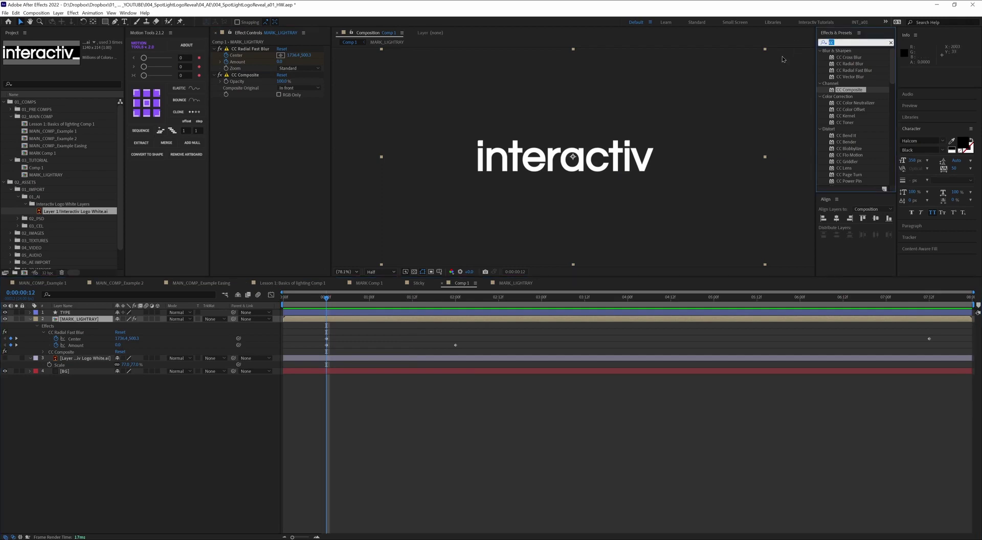
type("fast")
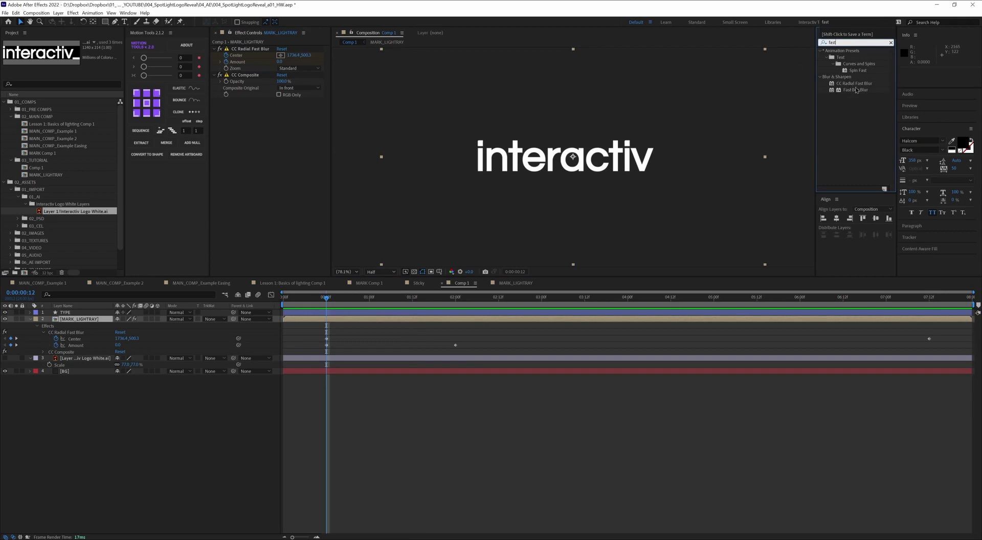
left_click_drag(855, 90, 282, 126)
left_click(279, 107)
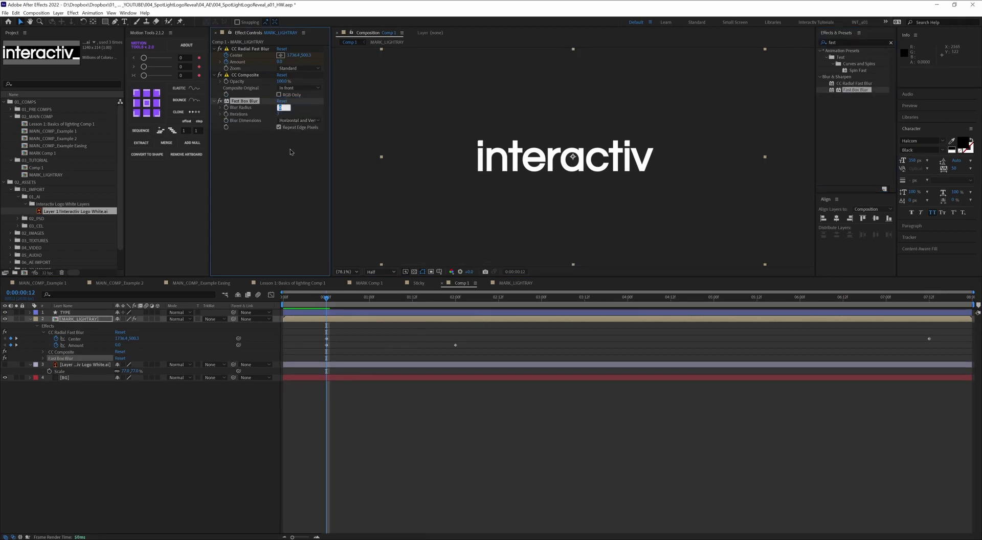
type(".1")
key("Return")
Preview the logo reveal and park the time at the 6-second mark.
key("space")
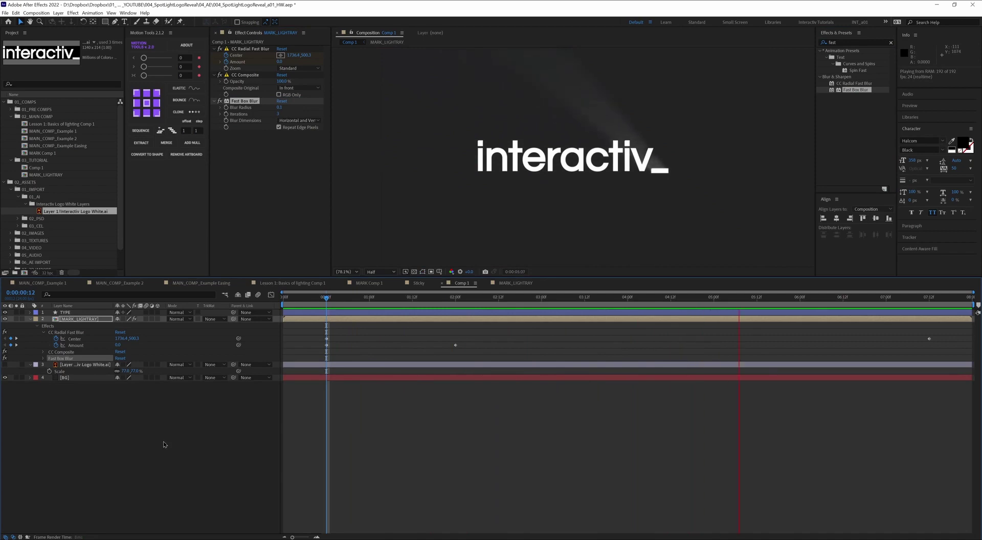
key("space")
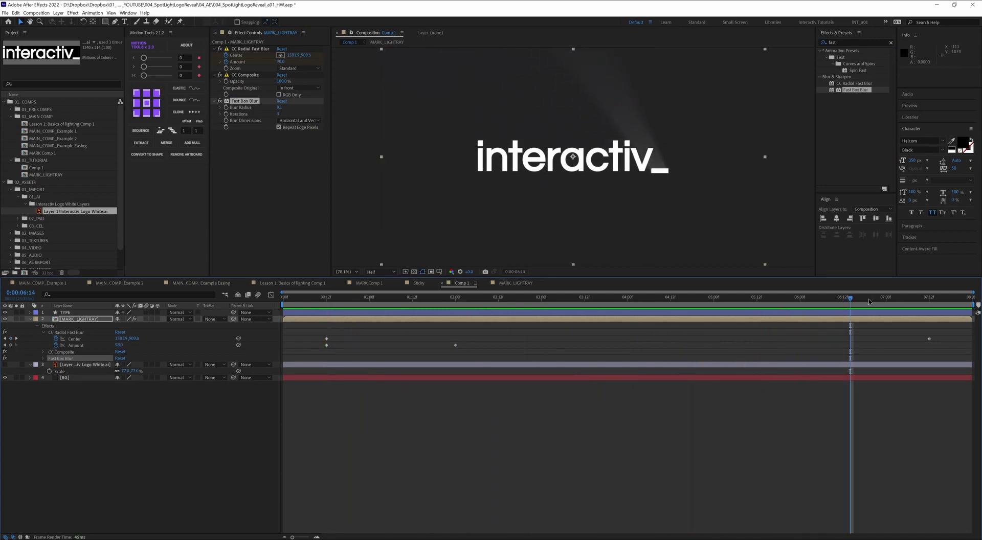
left_click_drag(853, 306, 843, 304)
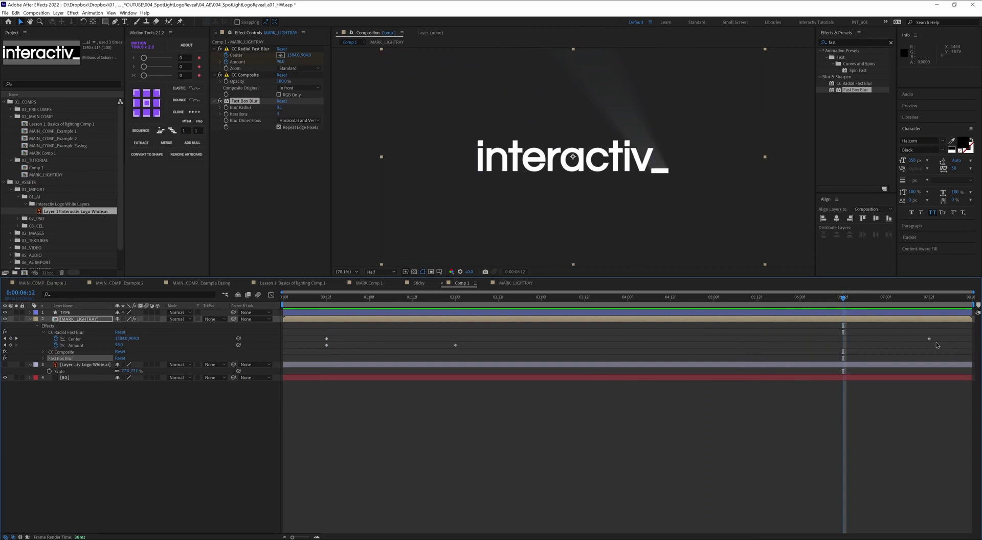
left_click_drag(808, 305, 802, 304)
In MARK_LIGHTRAY, paste MARK's Scale keyframes at 6 seconds and time-reverse them.
key("Tab")
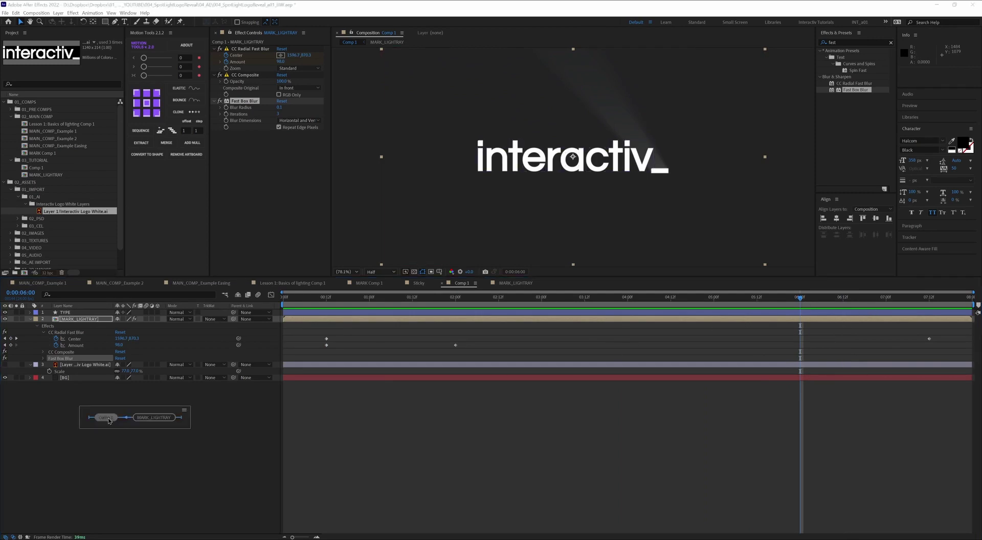
left_click(156, 420)
left_click_drag(503, 339, 320, 318)
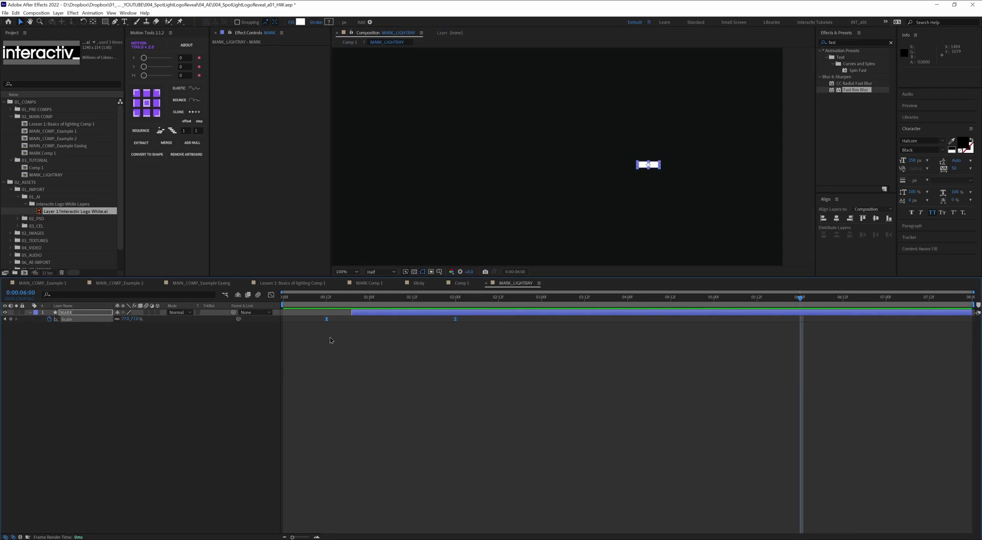
key("ctrl+c")
key("ctrl+v")
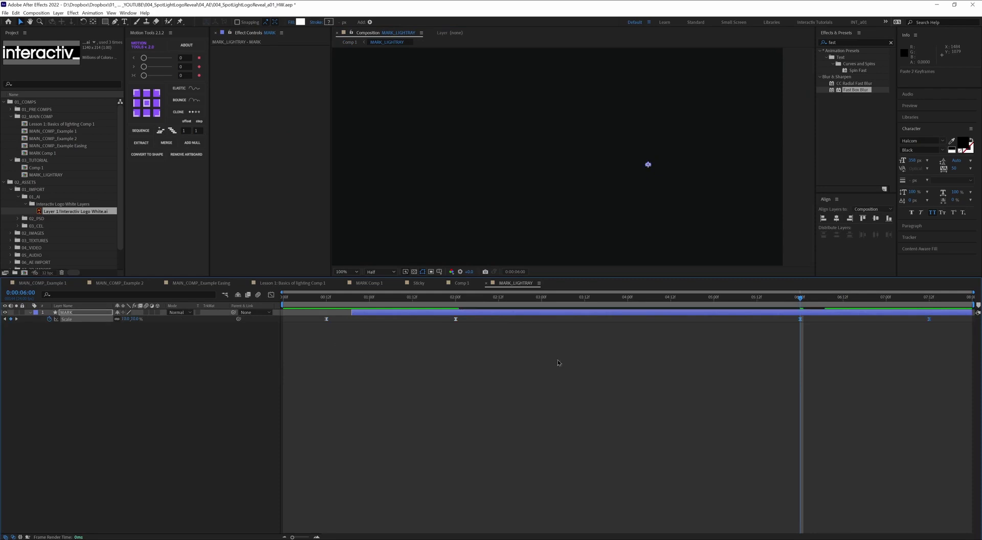
right_click(801, 321)
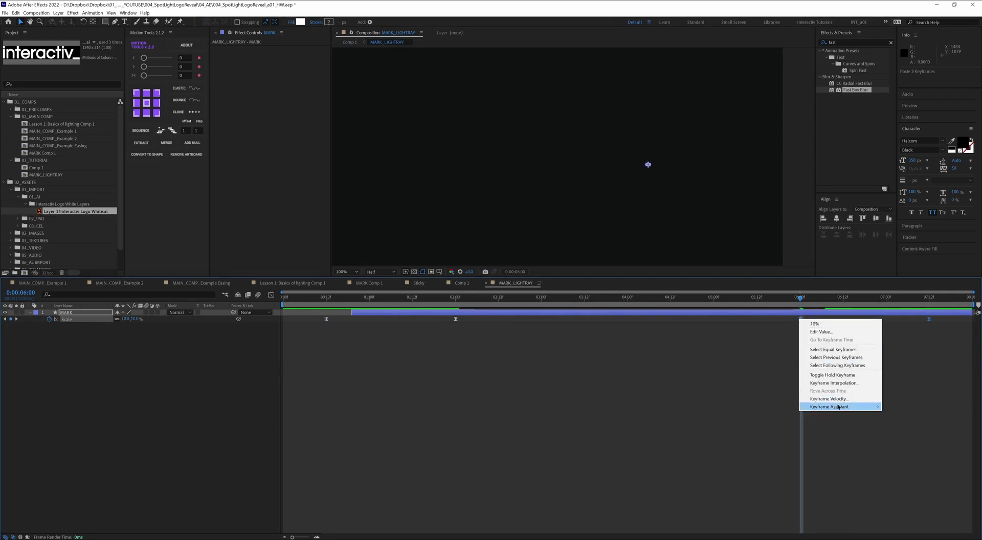
mouse_move(841, 408)
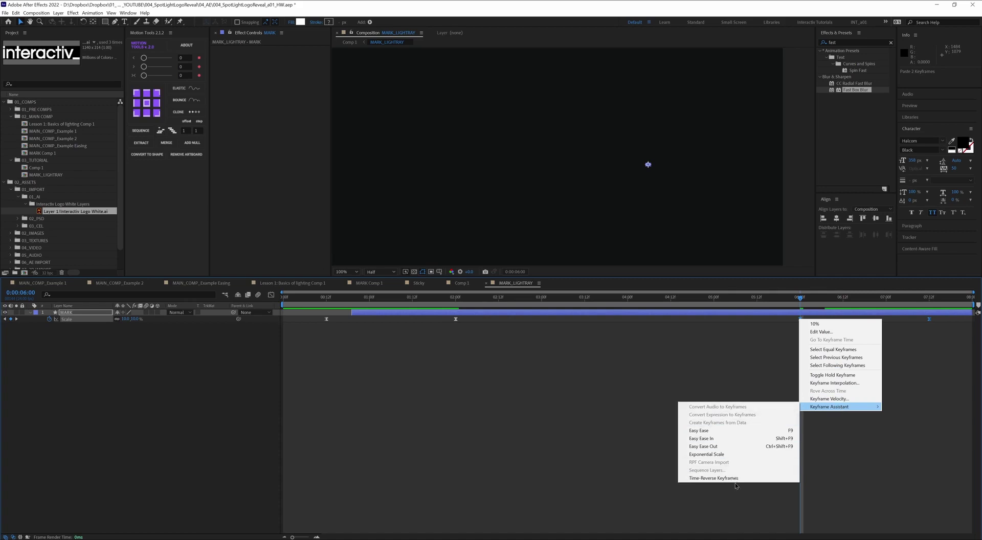
left_click(757, 478)
Preview the shrink, check its speed graph around 7:05, and return to Comp 1.
key("space")
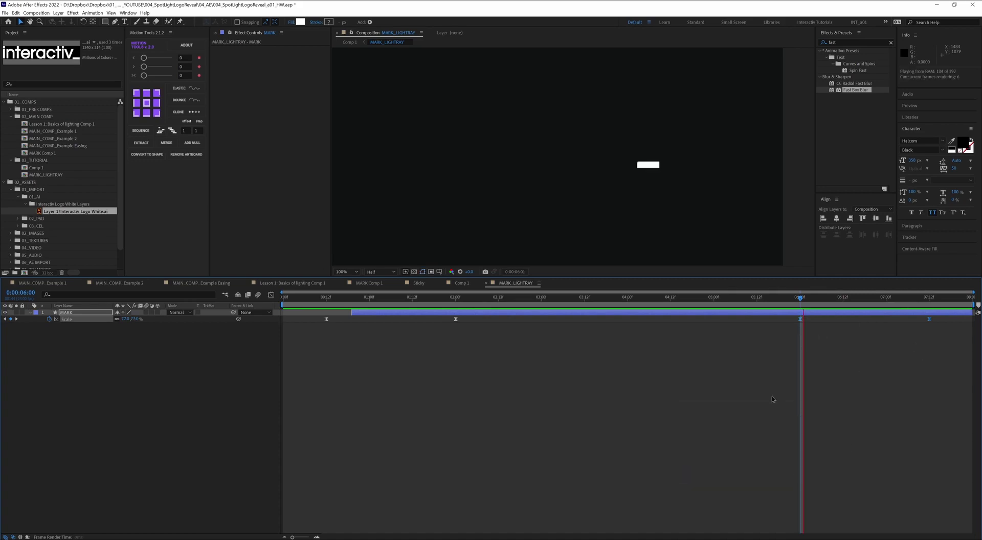
key("space")
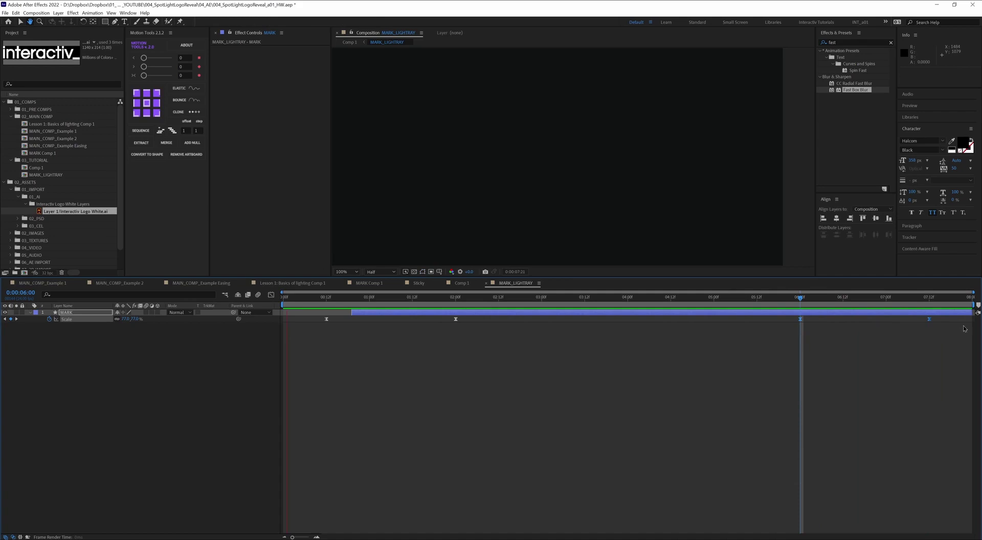
key("Home")
left_click_drag(940, 323, 777, 325)
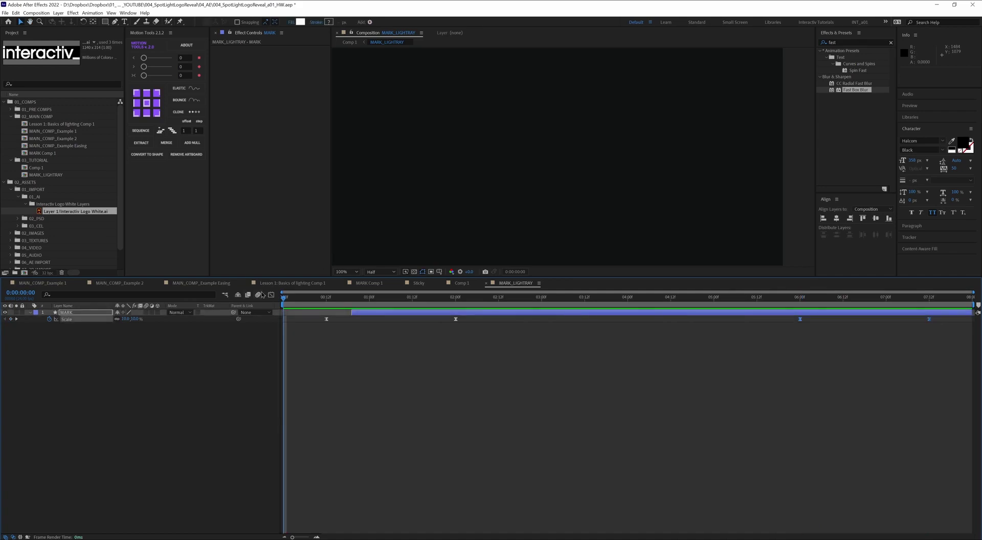
left_click(271, 295)
left_click(903, 299)
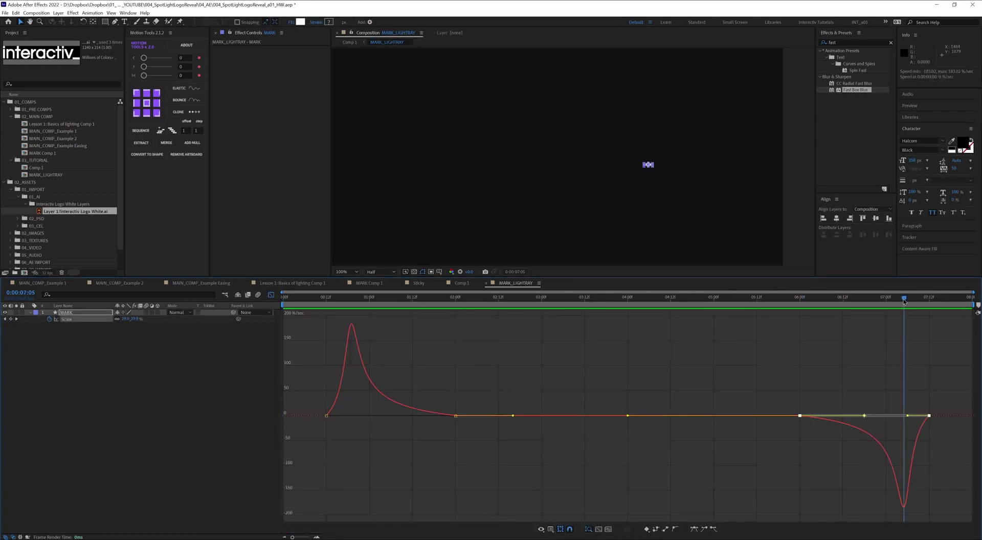
key("shift+F3")
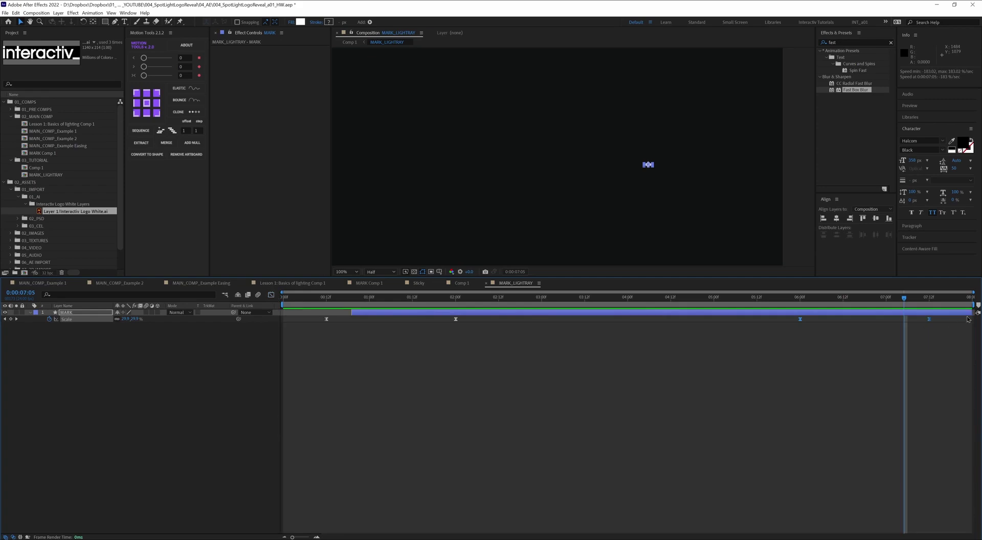
key("space")
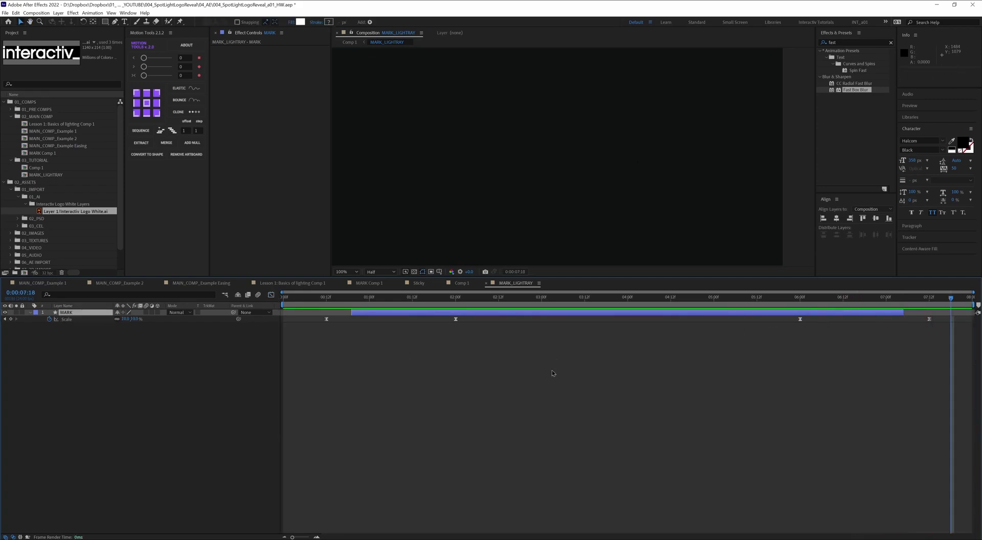
key("Tab")
left_click(296, 361)
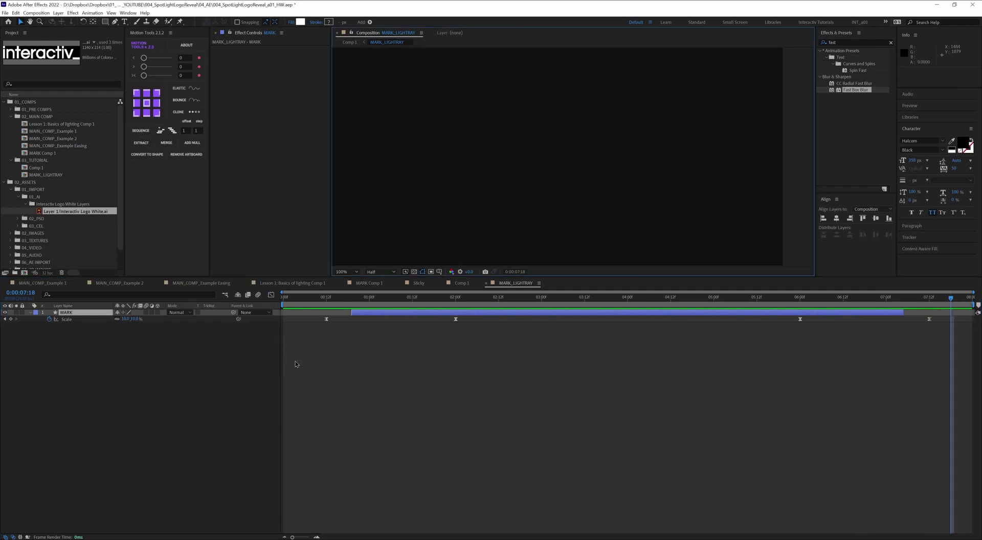
Keyframe the blur Amount at 6:00, set it to 10 at 7:12, and preview the ending.
left_click_drag(373, 302, 795, 338)
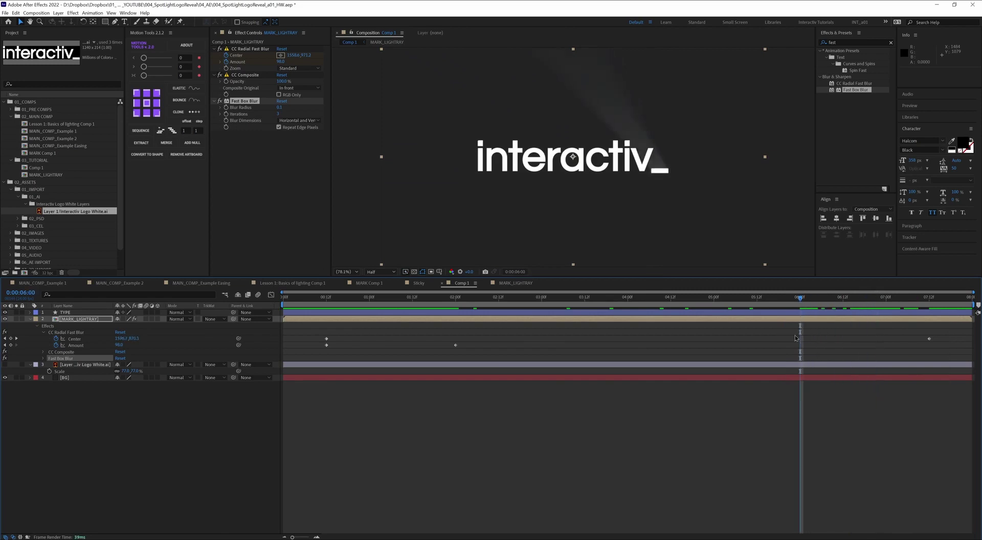
left_click(11, 345)
left_click(928, 299)
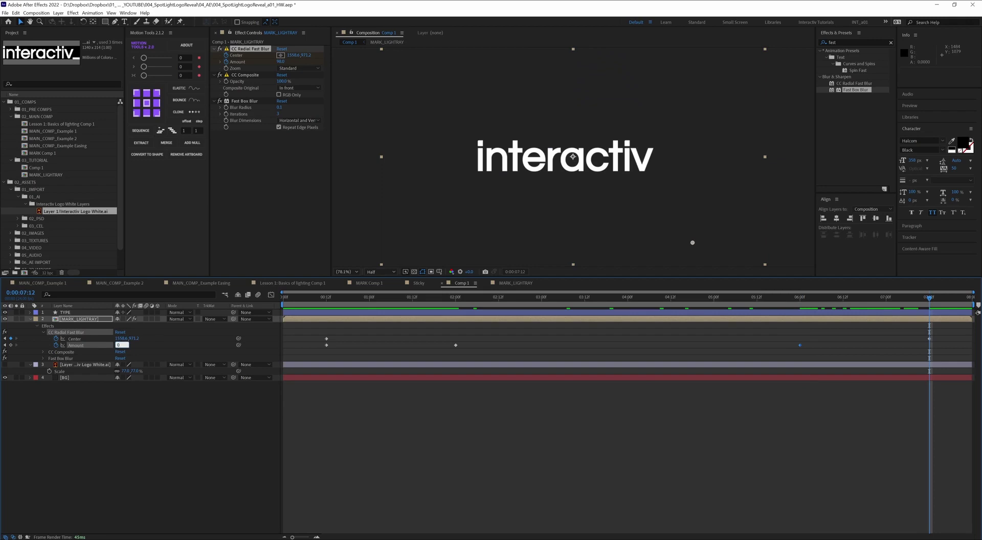
key("Return")
mouse_move(783, 308)
left_mouse_down()
mouse_move(873, 309)
mouse_move(785, 308)
left_mouse_up()
key("space")
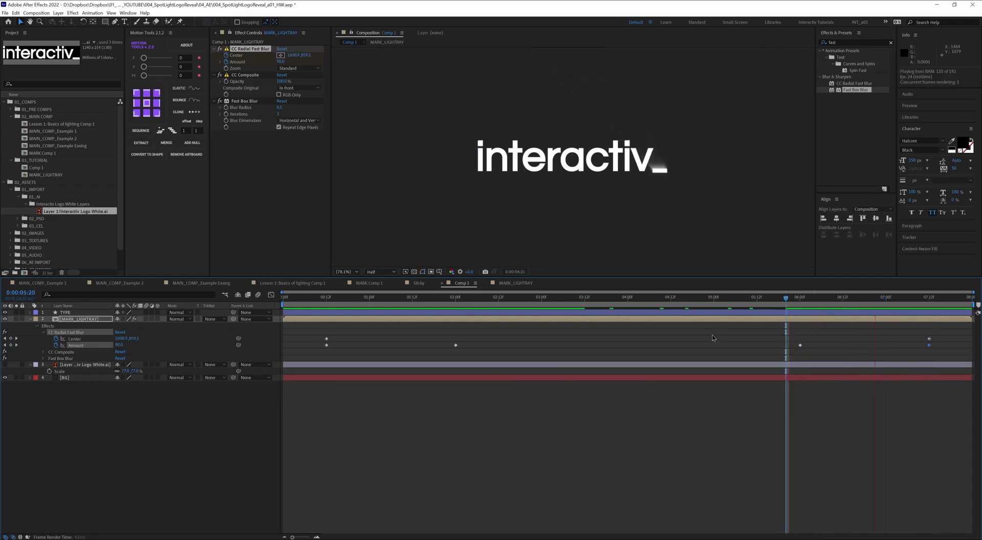
Easy Ease the Amount keyframes and preview the light-ray fade from about 5:13.
left_click_drag(942, 352, 774, 346)
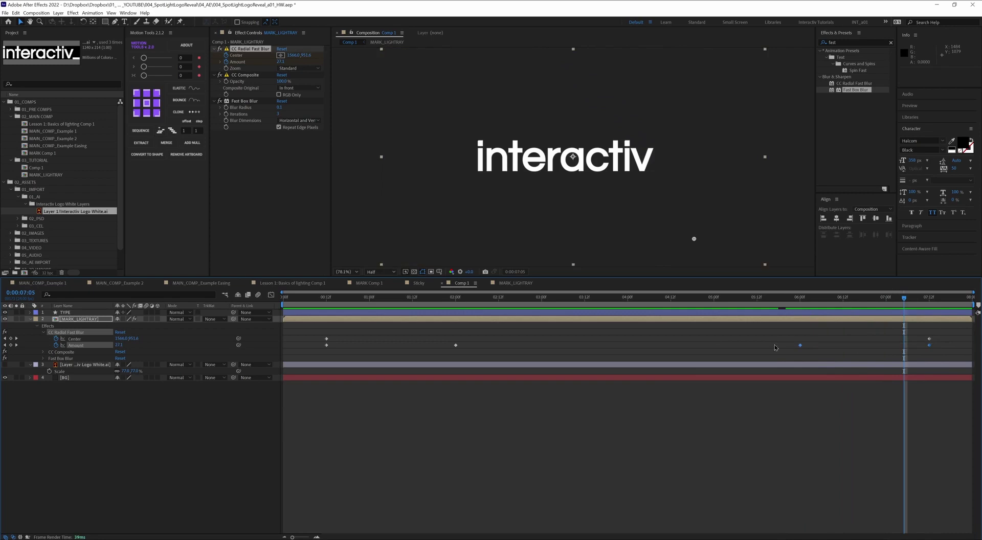
key("F9")
left_click(789, 297)
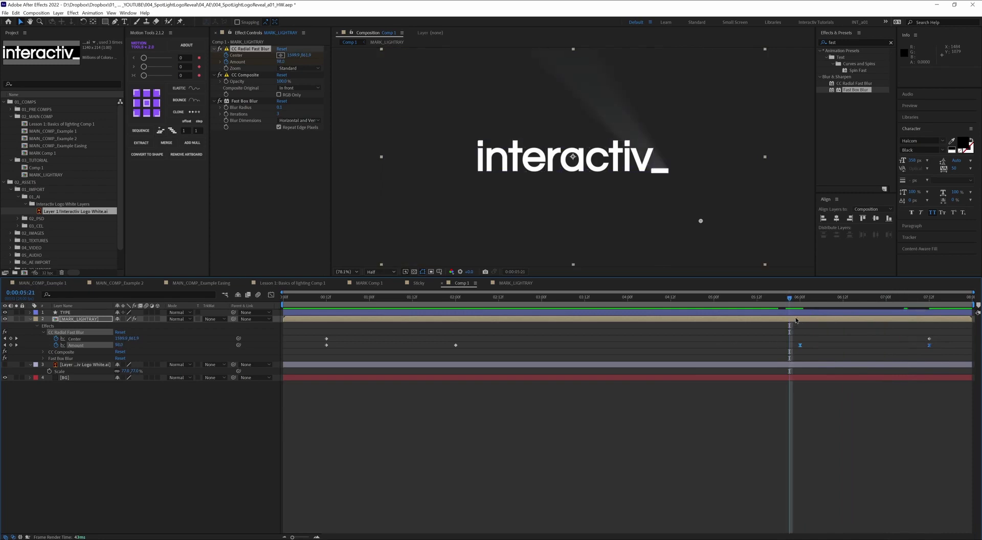
left_click(760, 298)
key("space")
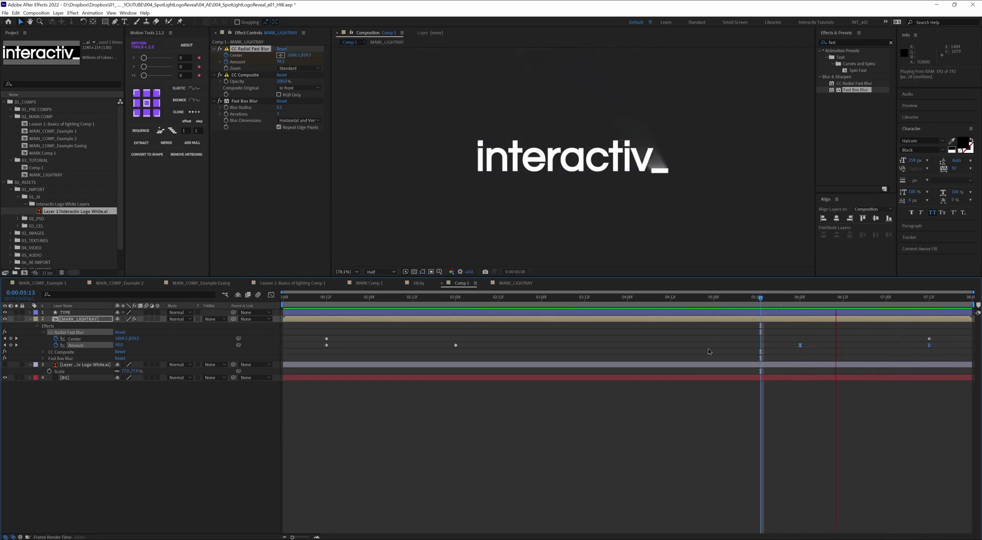
key("space")
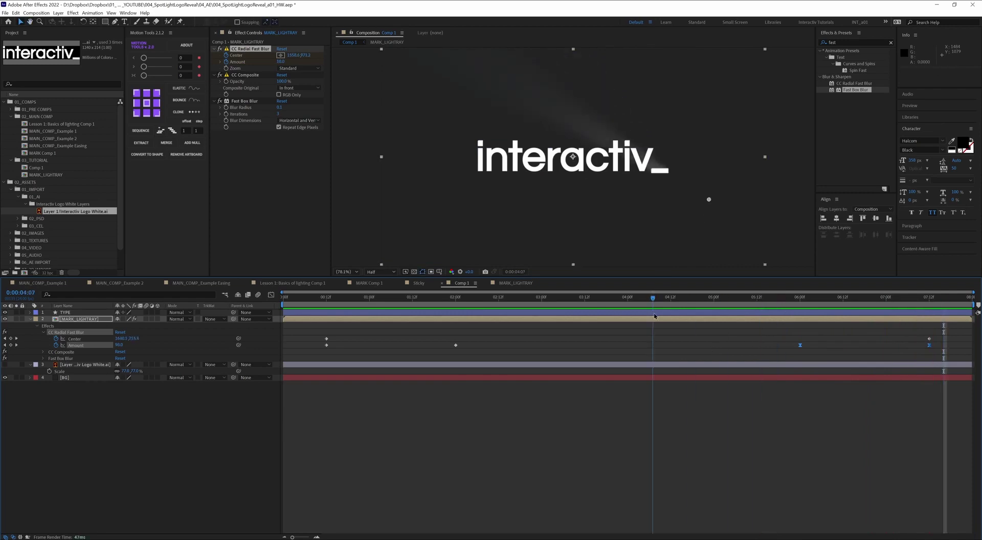
key("space")
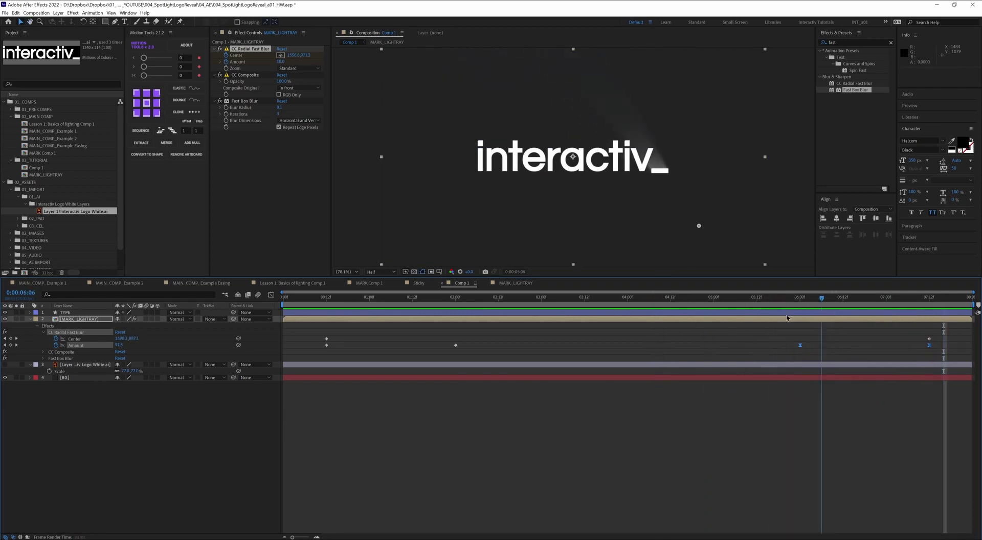
left_click_drag(735, 296, 800, 297)
Lengthen the 6:00 Amount keyframe's ease-out and shift it to about 6:11.
left_click(270, 295)
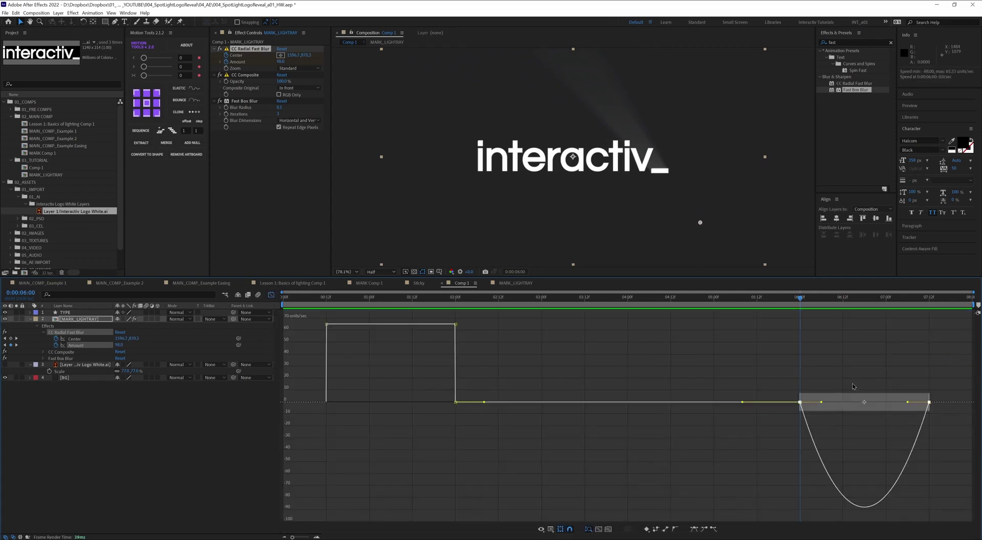
left_click(800, 402)
left_click_drag(821, 404, 863, 403)
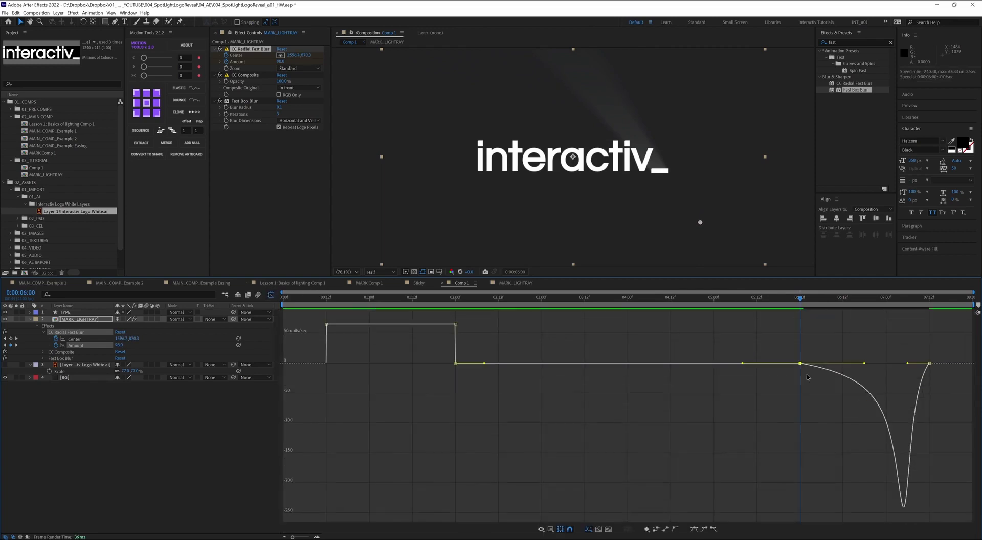
left_click(271, 295)
key("space")
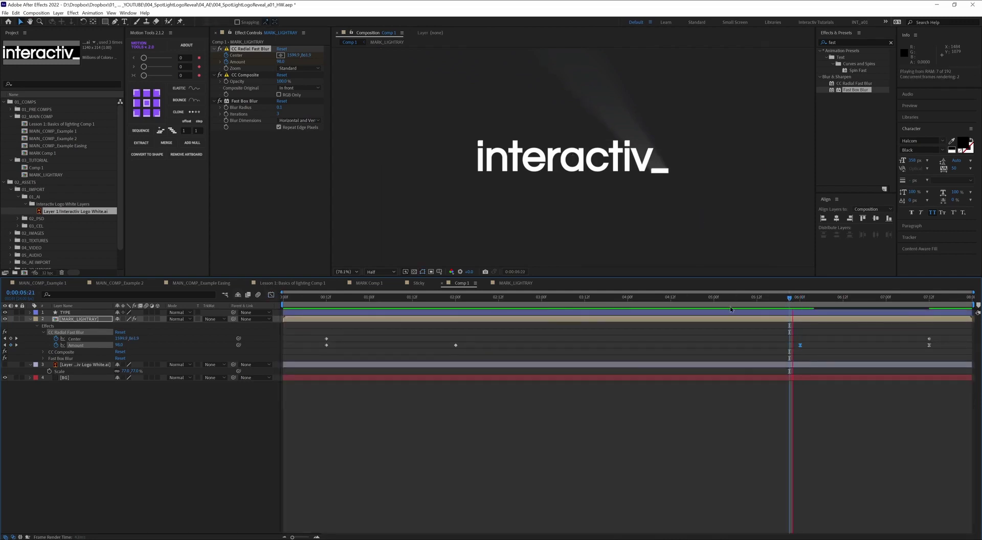
key("space")
left_click_drag(802, 346, 843, 346)
key("space")
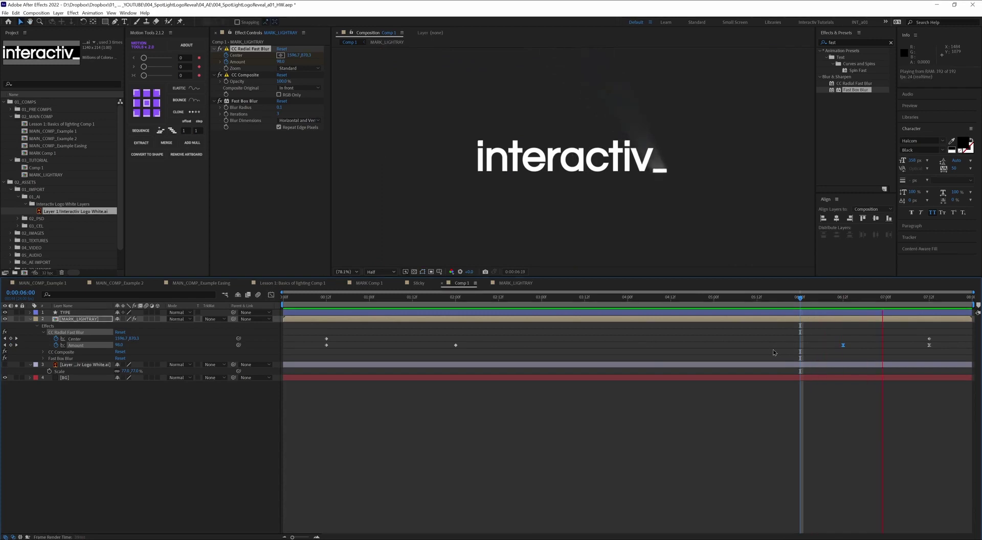
Trim the light-ray layer to end around 7:03 and set Amount to 0 at 7:12.
left_click_drag(863, 302, 901, 310)
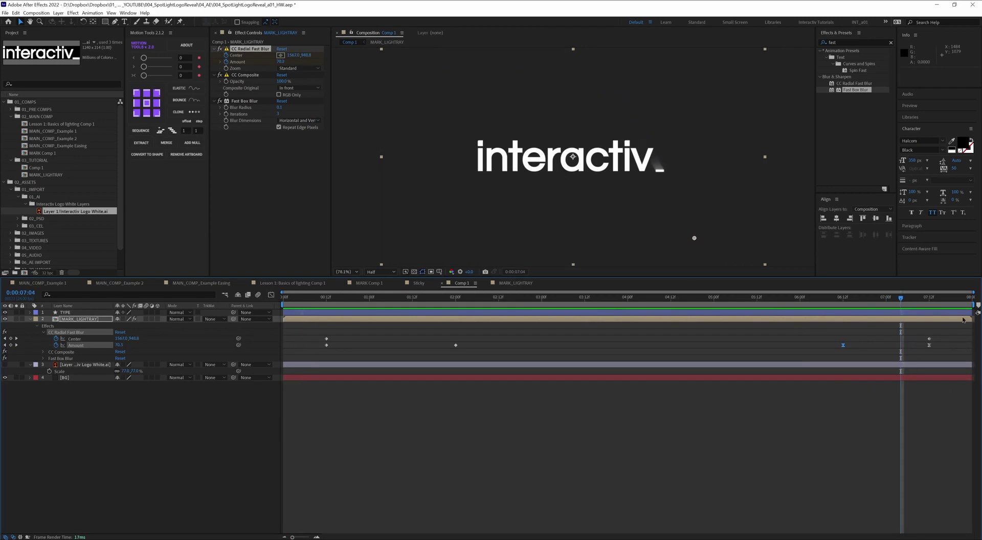
left_click_drag(971, 318, 900, 319)
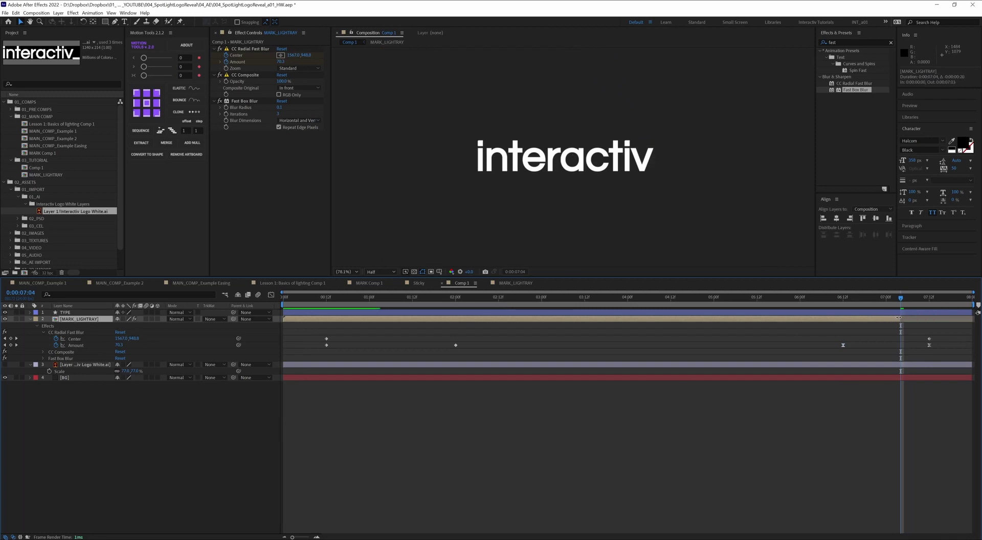
left_click(841, 301)
key("space")
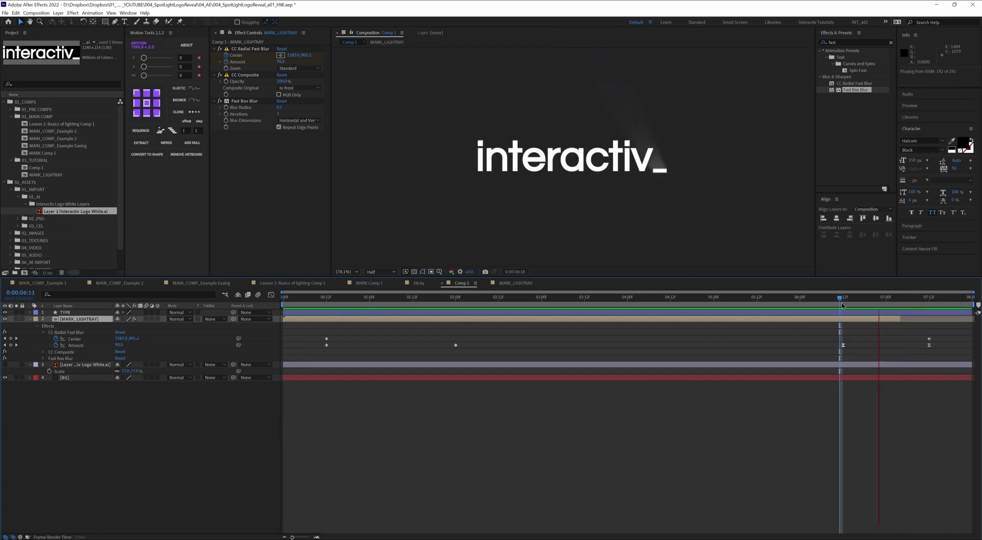
left_click_drag(841, 306, 901, 315)
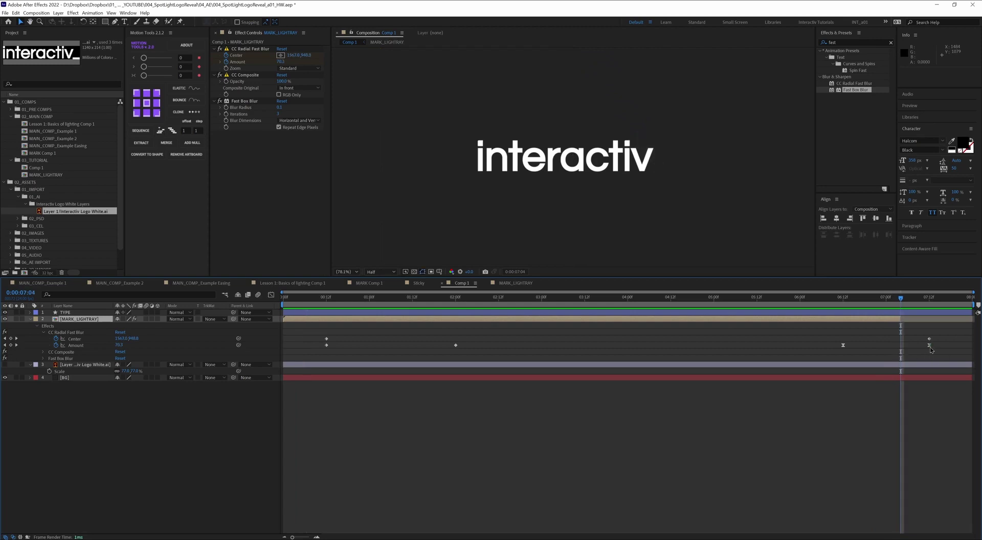
left_click_drag(929, 345, 929, 353)
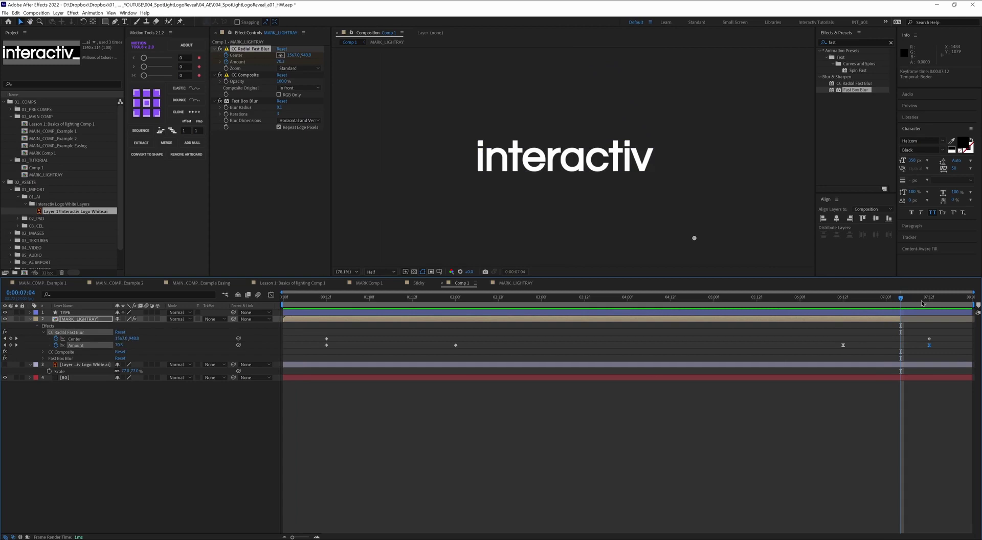
key("k")
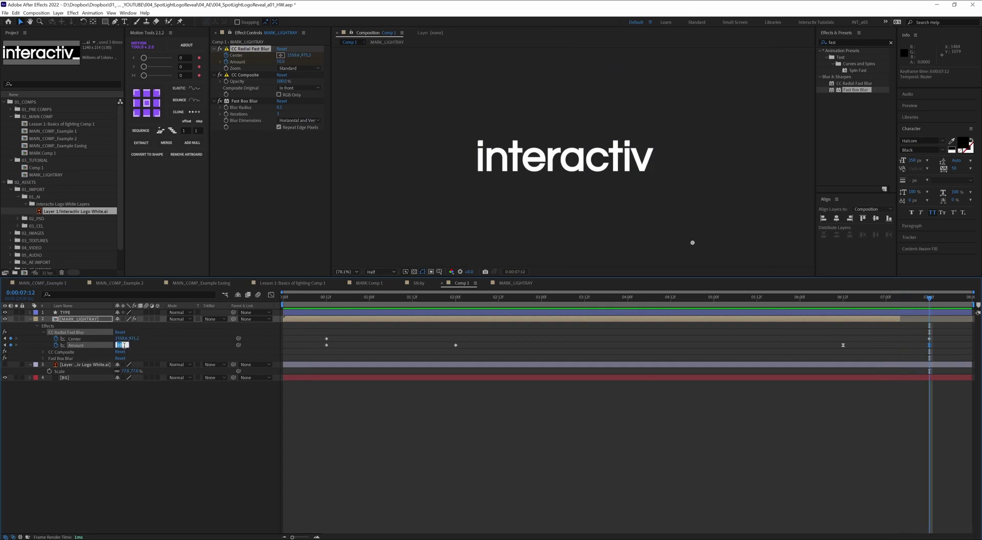
key("Return")
In the Amount graph, pull the closing radial blur keyframe from 7:12 back to about 7:07.
left_click(903, 298)
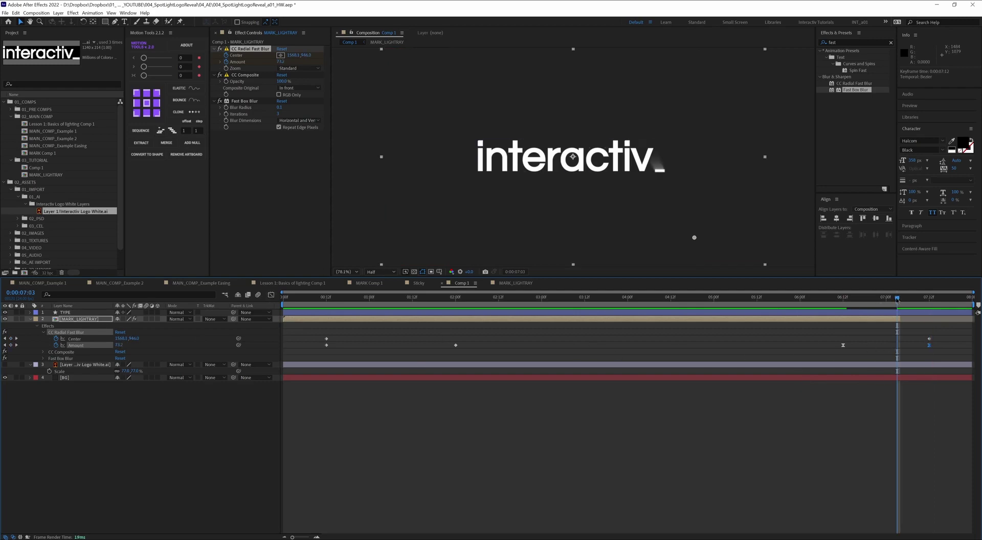
left_click(271, 295)
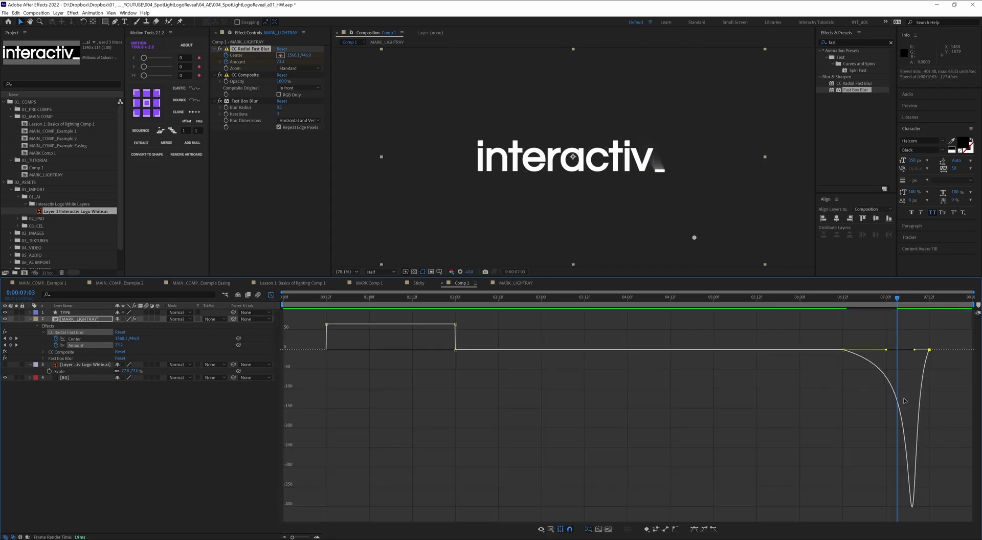
left_click_drag(928, 351, 912, 352)
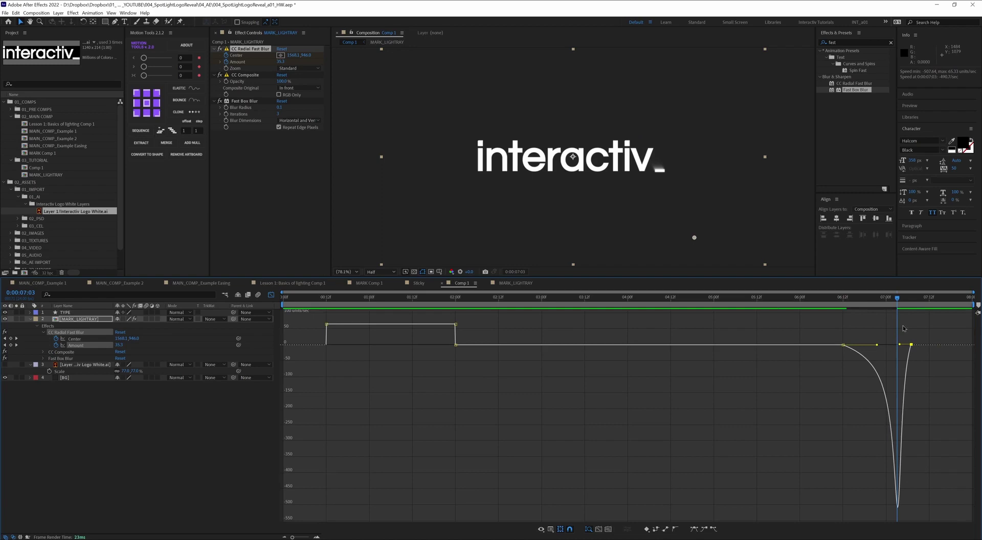
key("shift+F3")
Preview the faster fade, then trim MARK_LIGHTRAY's out point to 7:03 with Alt+].
key("space")
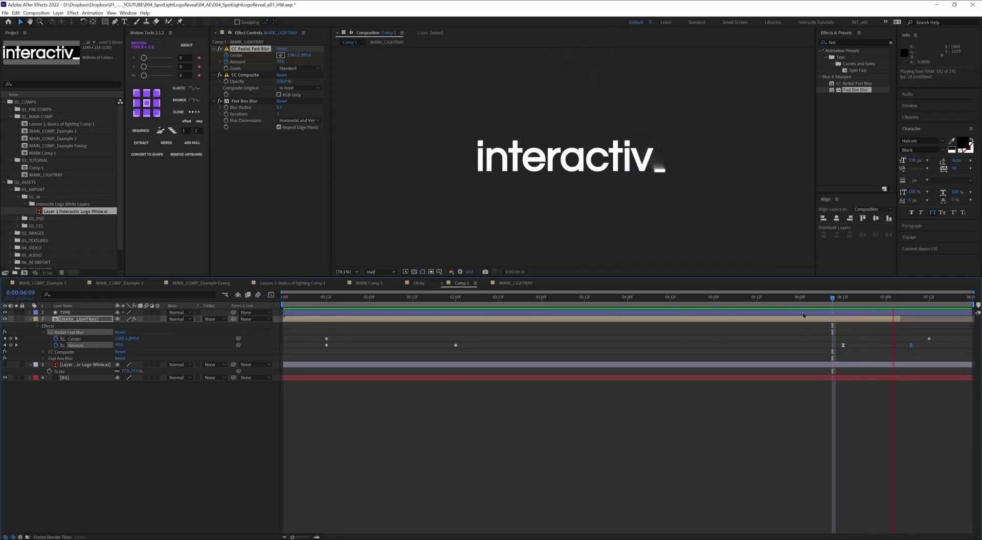
left_click_drag(875, 301, 905, 301)
key("alt+bracketright")
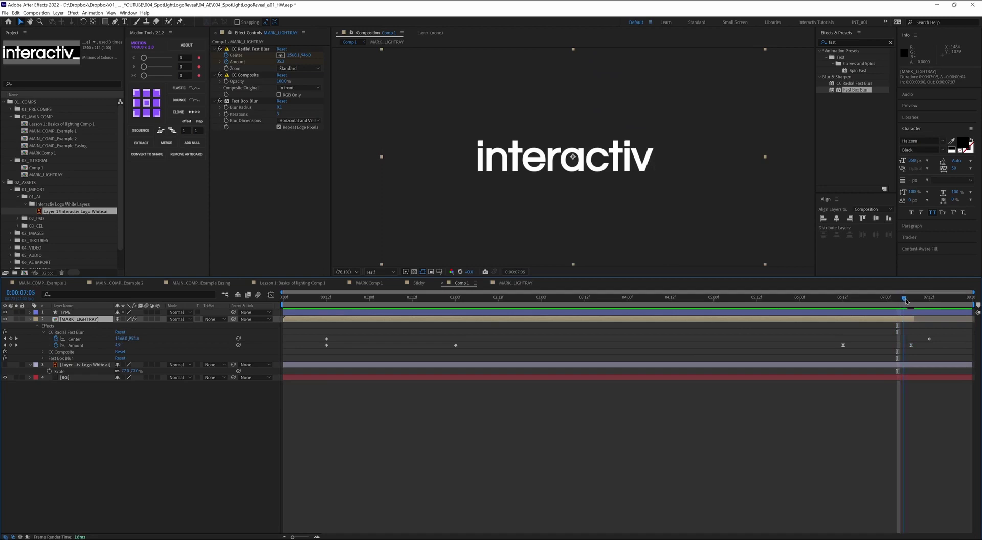
Inside the MARK_LIGHTRAY precomp, set MARK's 7:12 Scale keyframe to 0%, check it, then return to Comp 1.
left_click(271, 295)
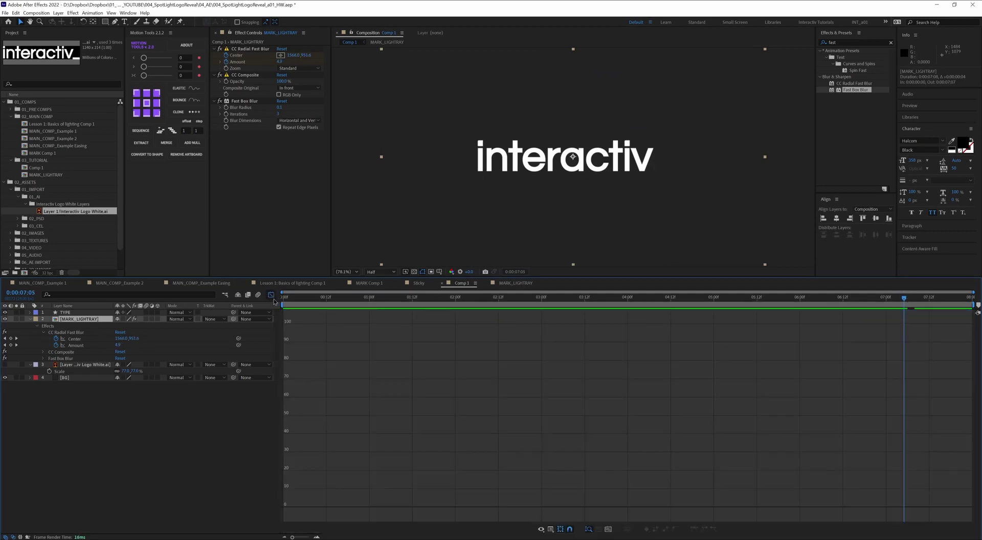
left_click(271, 295)
double_click(455, 319)
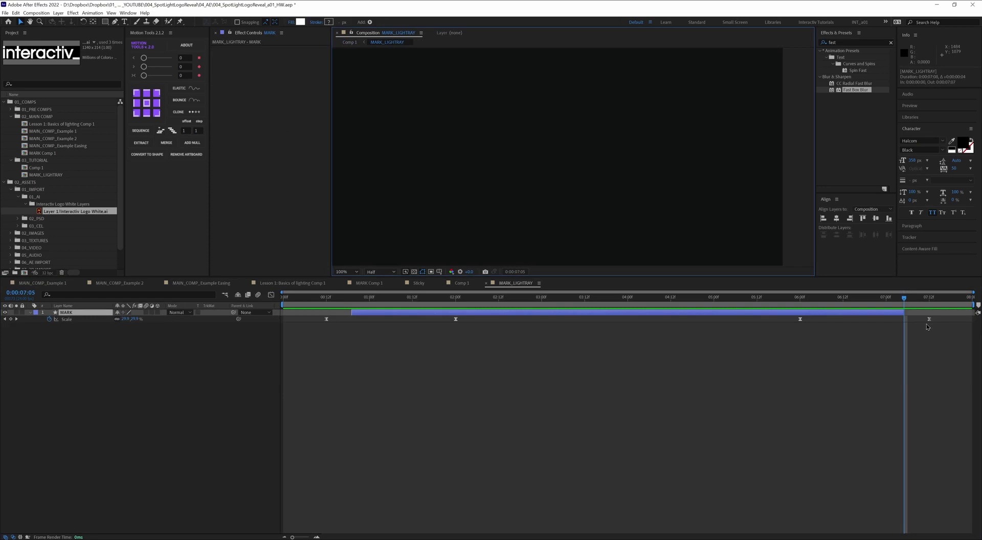
left_click_drag(900, 305, 929, 302)
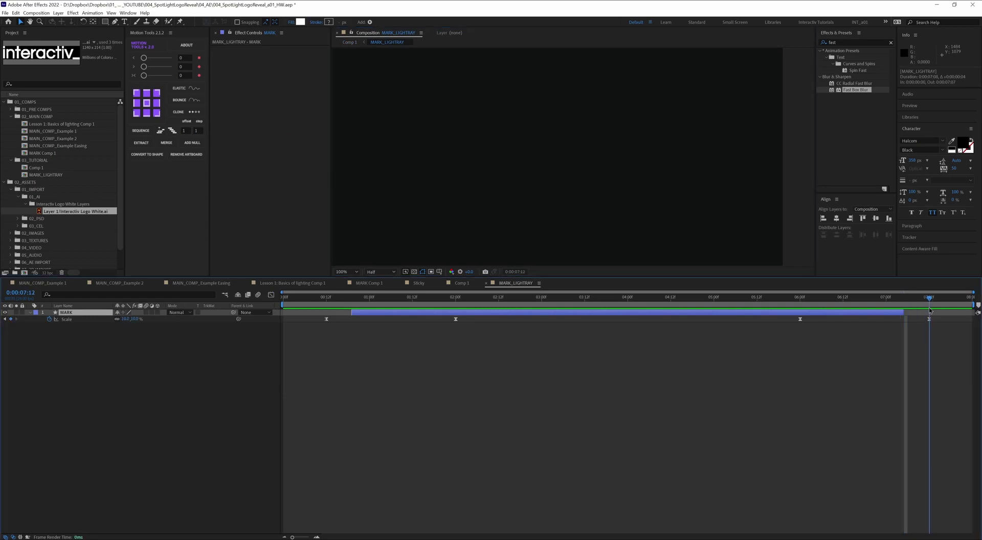
left_click(124, 319)
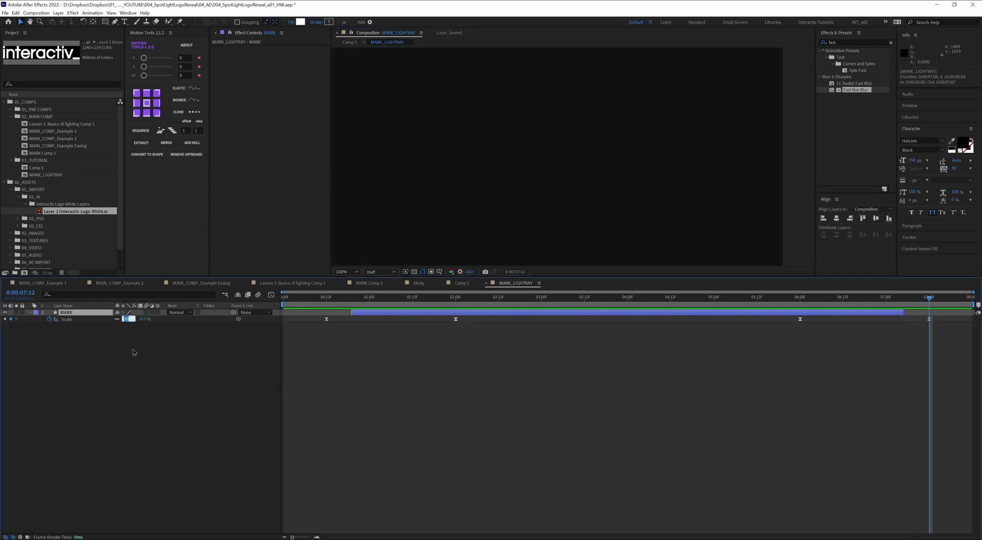
type("0")
key("Return")
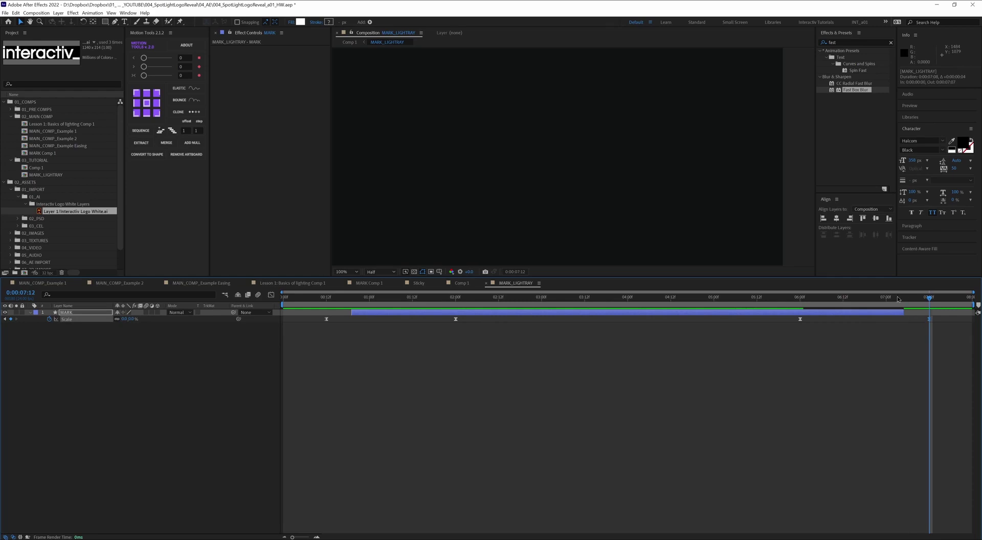
left_click_drag(898, 299, 914, 302)
left_click(904, 311)
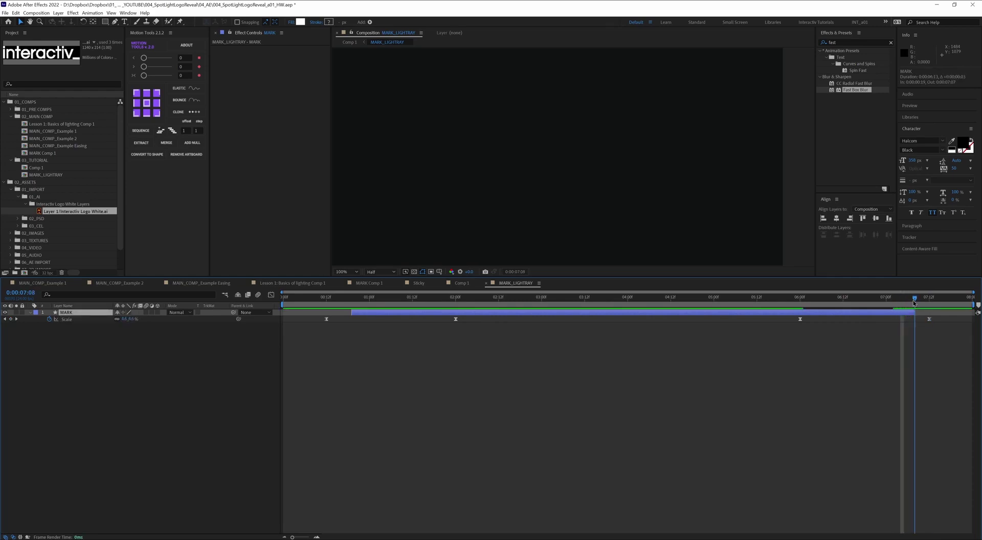
key("Tab")
key("Left")
key("Return")
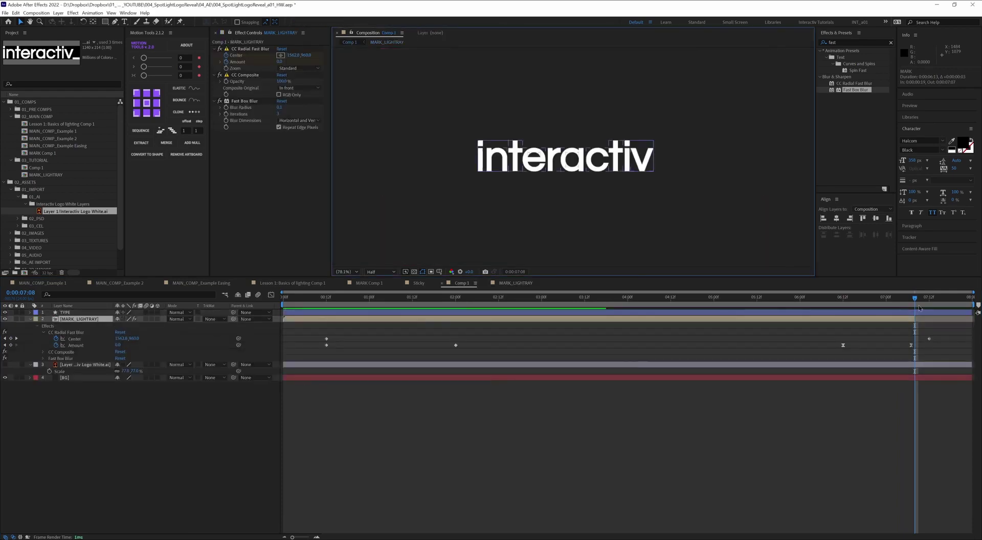
key("space")
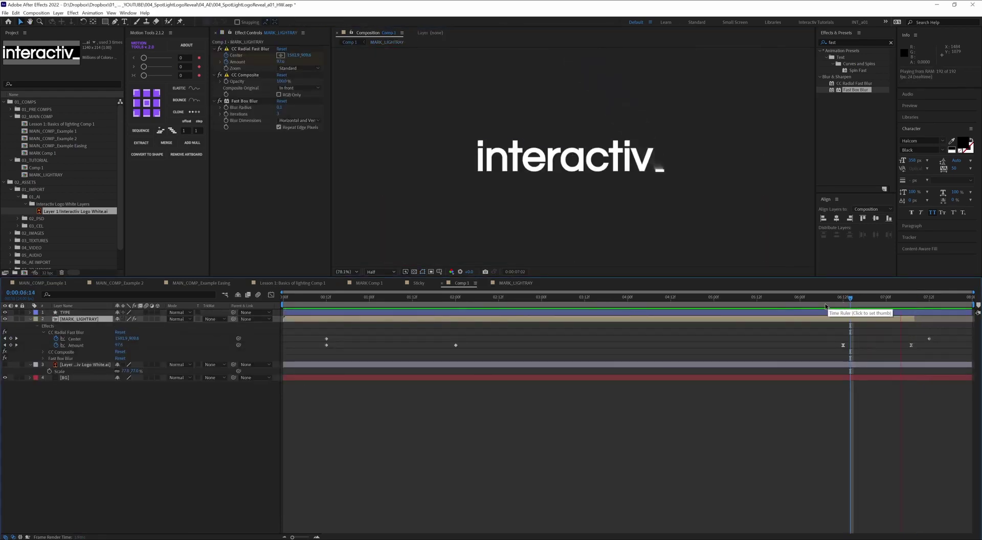
left_click_drag(873, 298, 818, 333)
key("space")
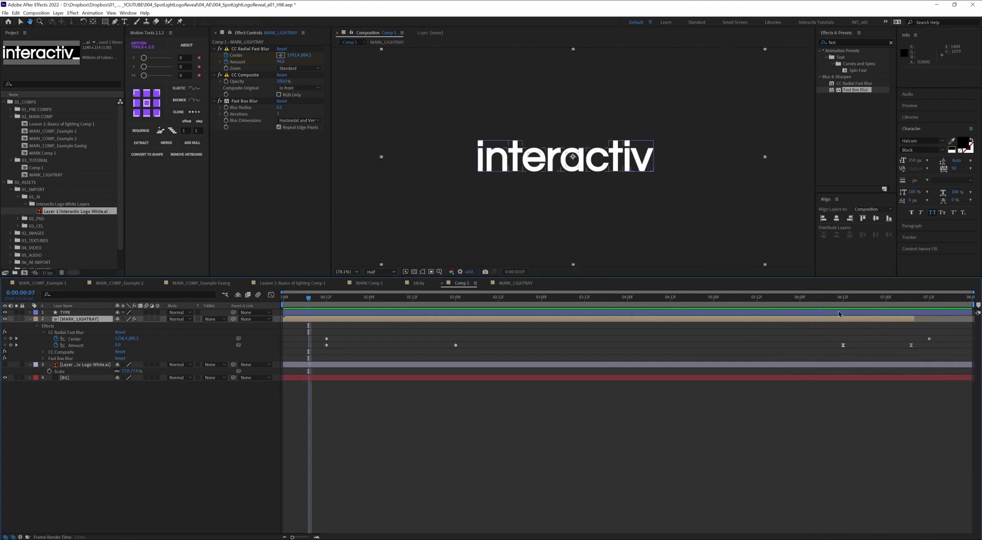
left_click_drag(426, 310, 315, 306)
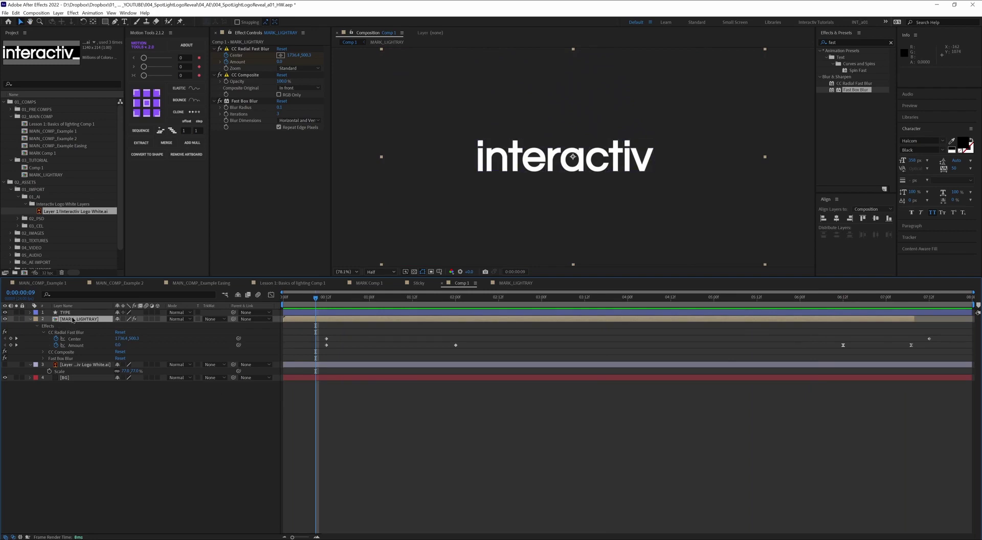
Duplicate MARK_LIGHTRAY with Ctrl+D, drag the copy above TYPE, and rename it MARK_LIGHTRAY_MASK.
key("ctrl+d")
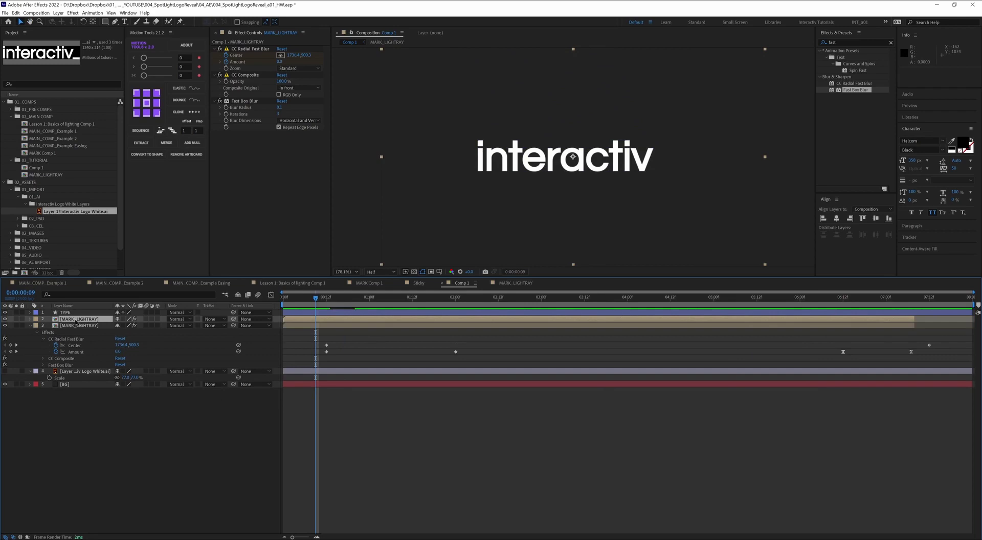
left_click_drag(76, 321, 75, 315)
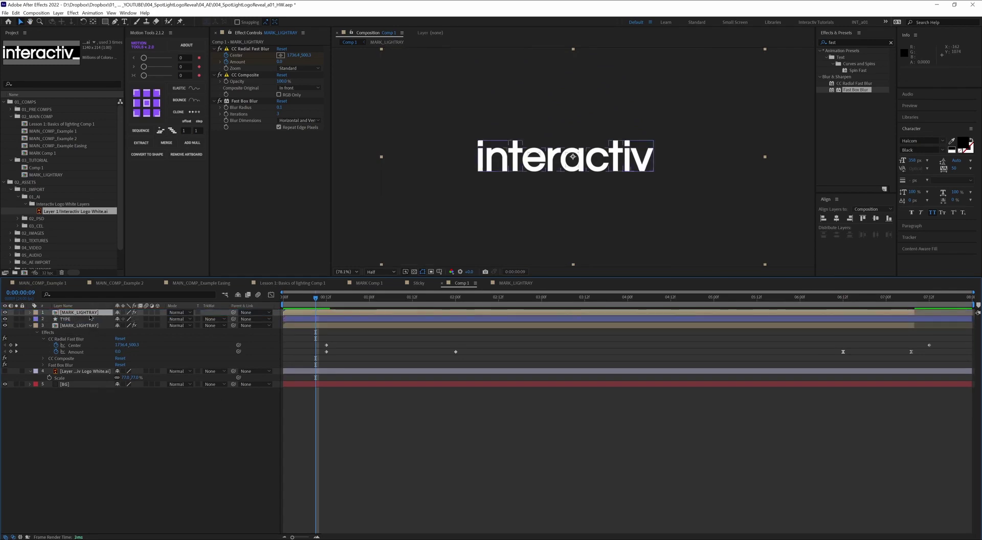
key("Return")
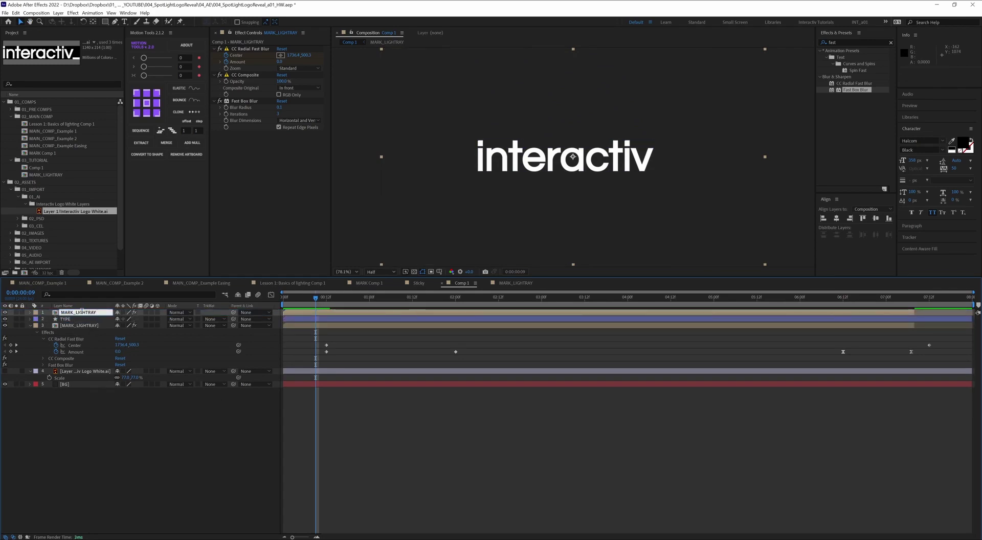
key("End")
type("_")
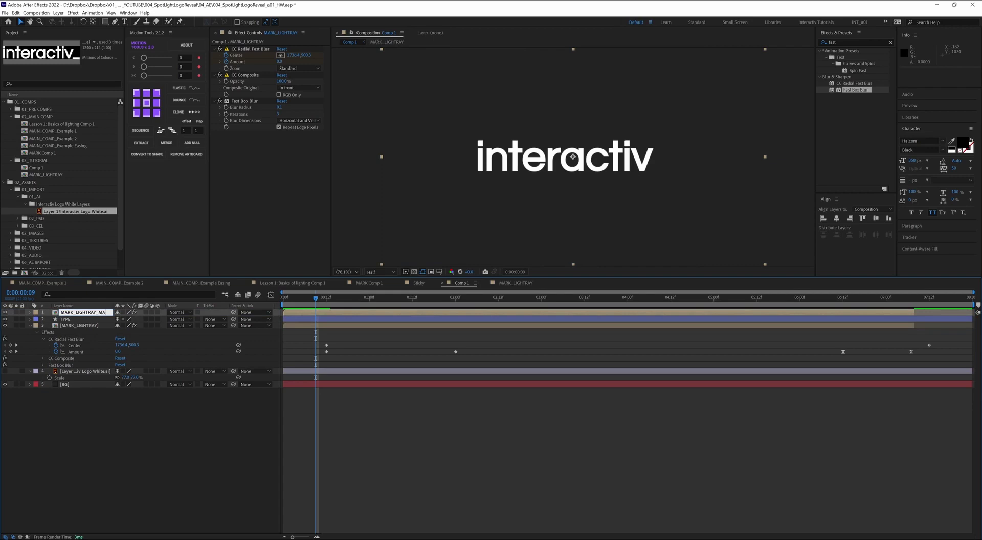
key("Return")
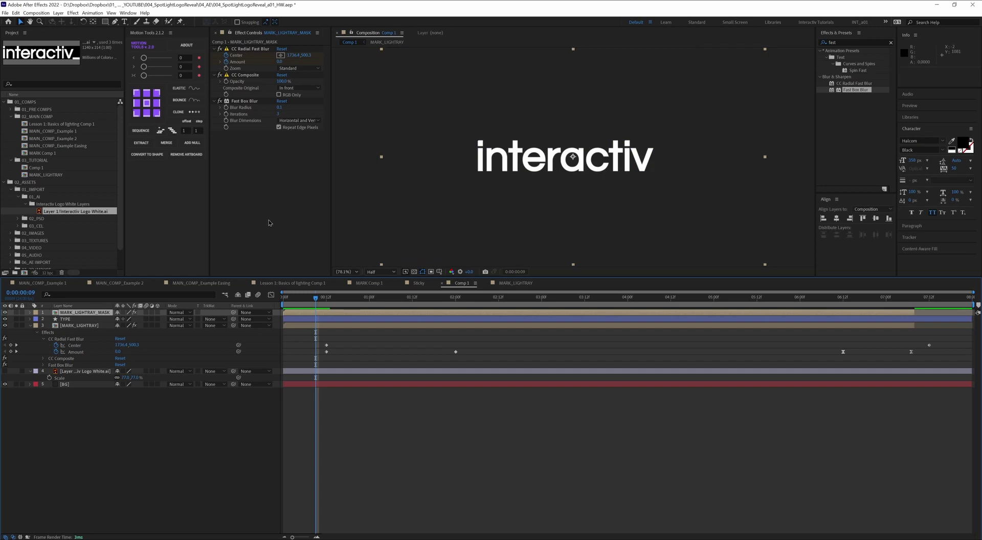
Apply the Echo effect to MARK_LIGHTRAY_MASK and preview the light-ray trail.
left_click(817, 41)
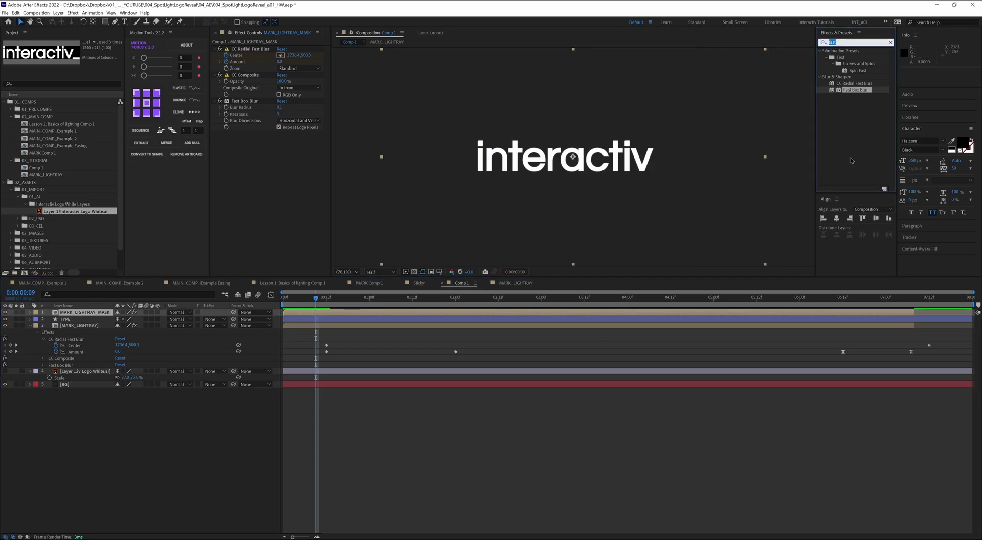
type("echo")
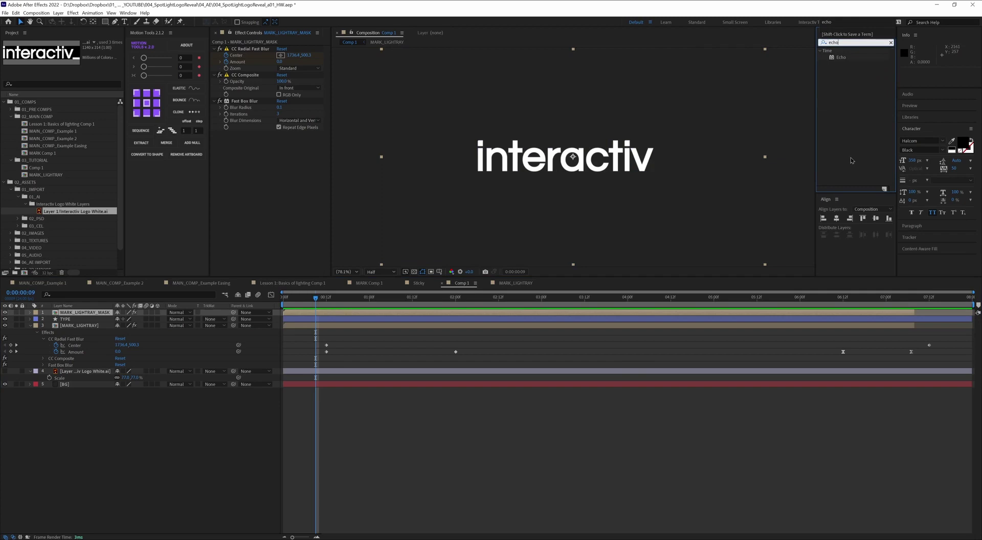
left_click_drag(842, 58, 246, 78)
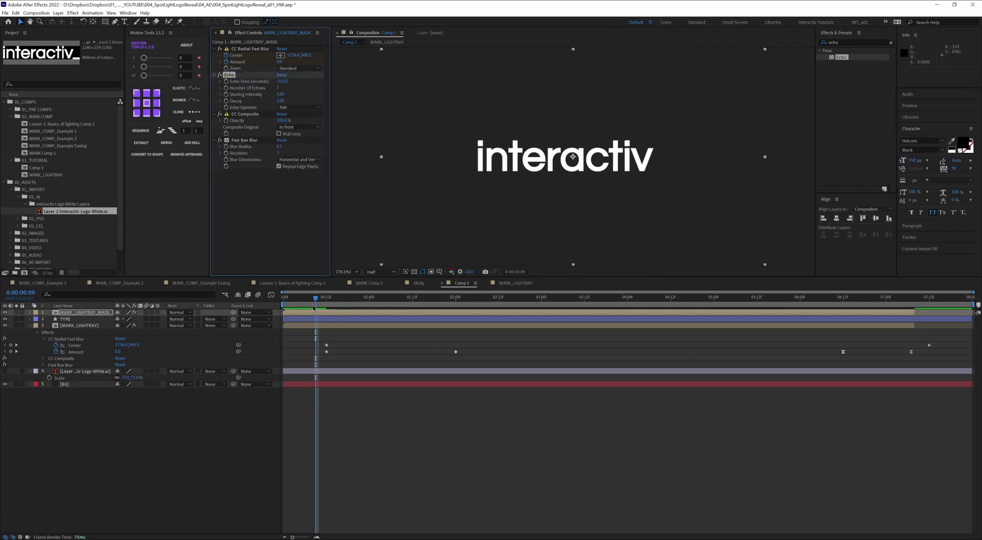
key("space")
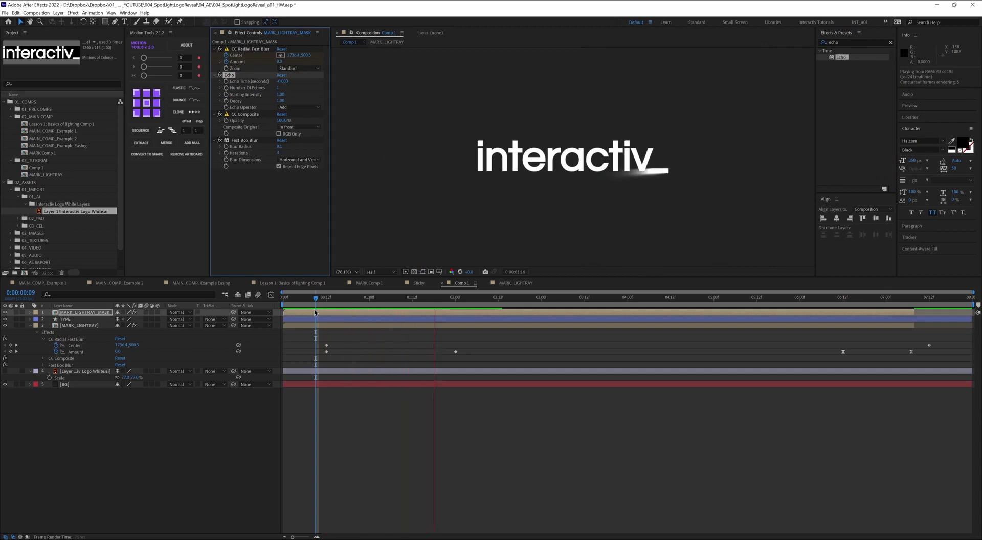
key("space")
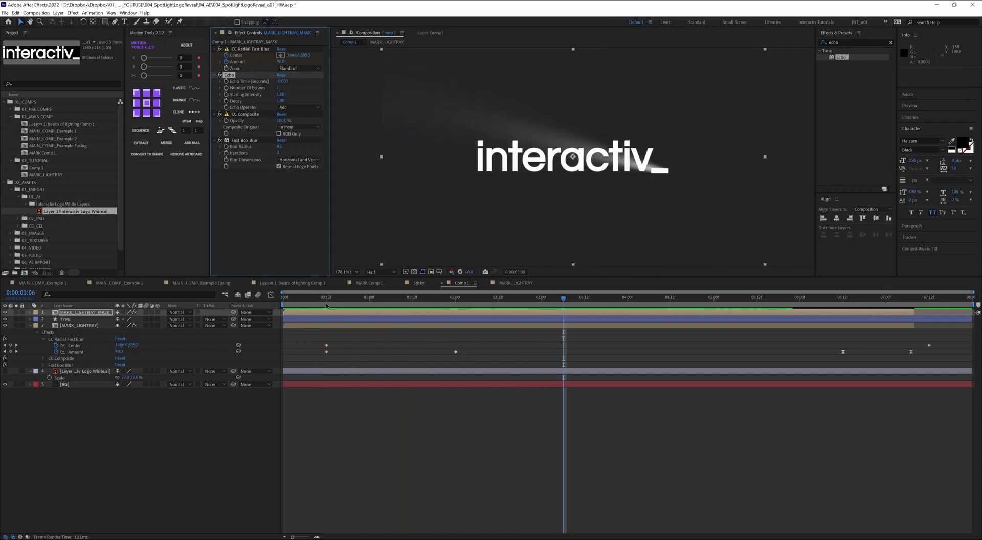
mouse_move(326, 305)
left_mouse_down()
mouse_move(844, 306)
mouse_move(334, 289)
left_mouse_up()
Set Number Of Echoes to 60 and step through to the 7:12 keyframe to inspect the trail.
left_click(277, 89)
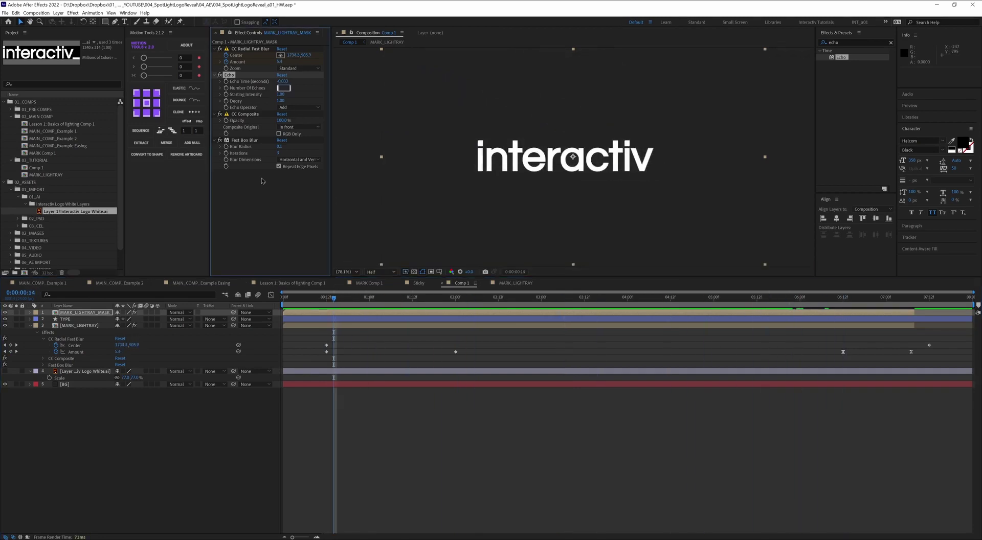
type("60")
key("Return")
left_click(388, 307)
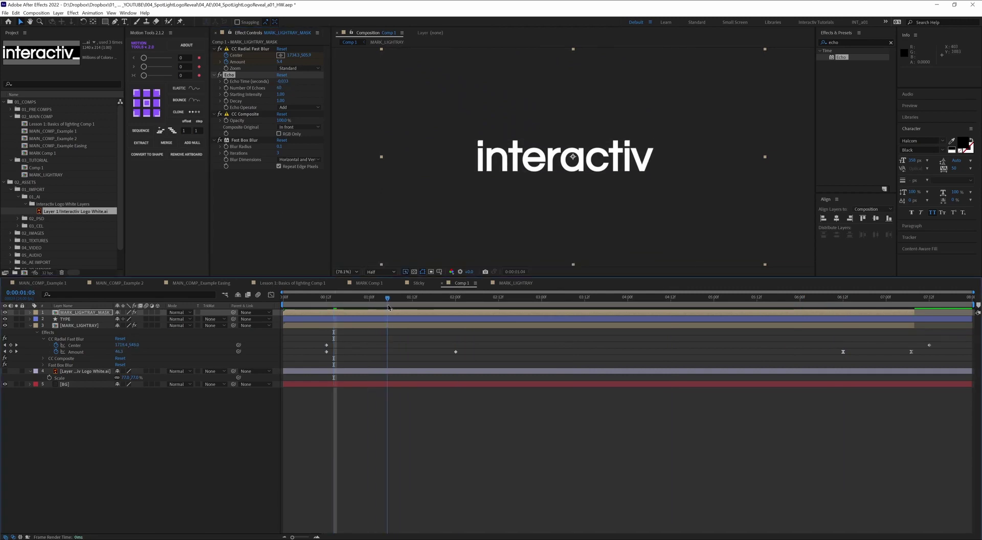
left_click_drag(388, 307, 854, 321)
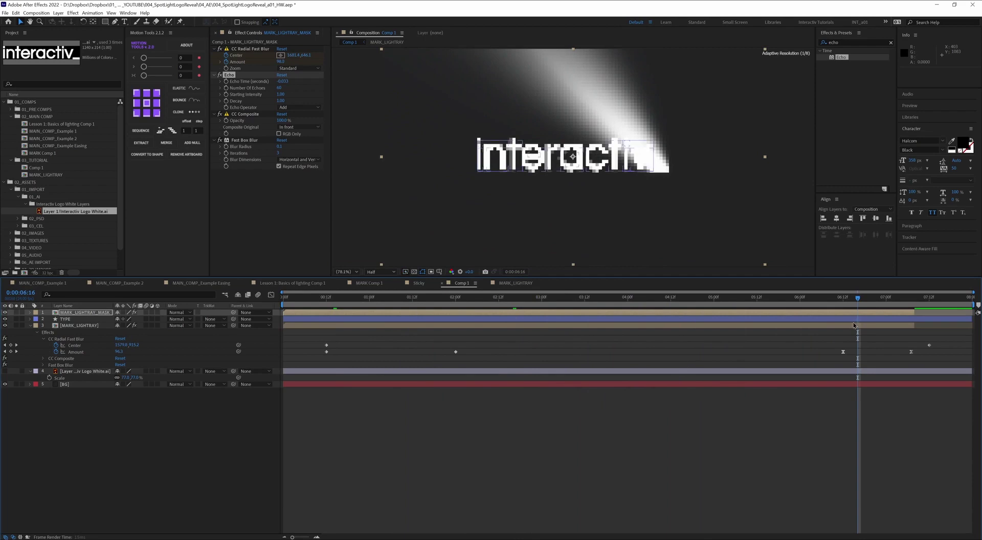
left_click(854, 298)
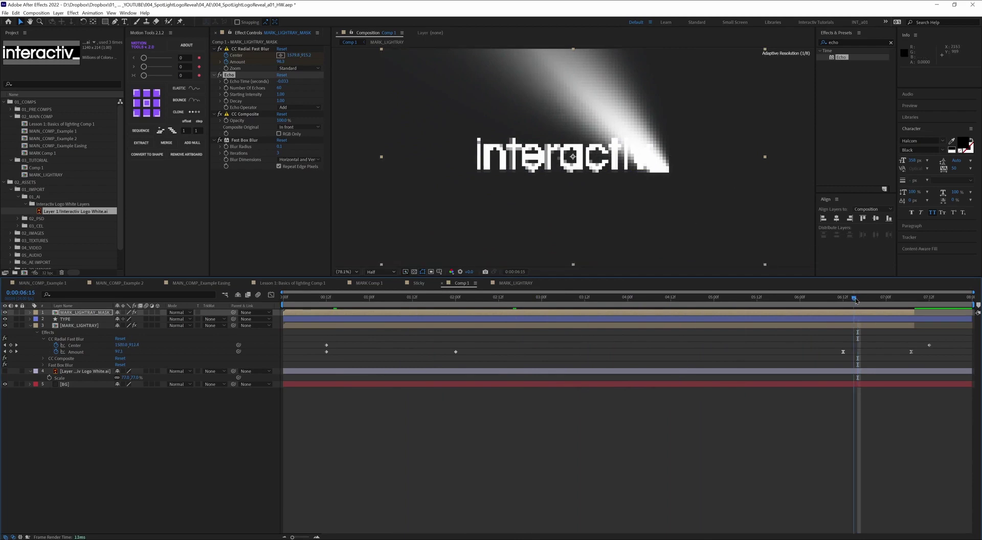
key("j")
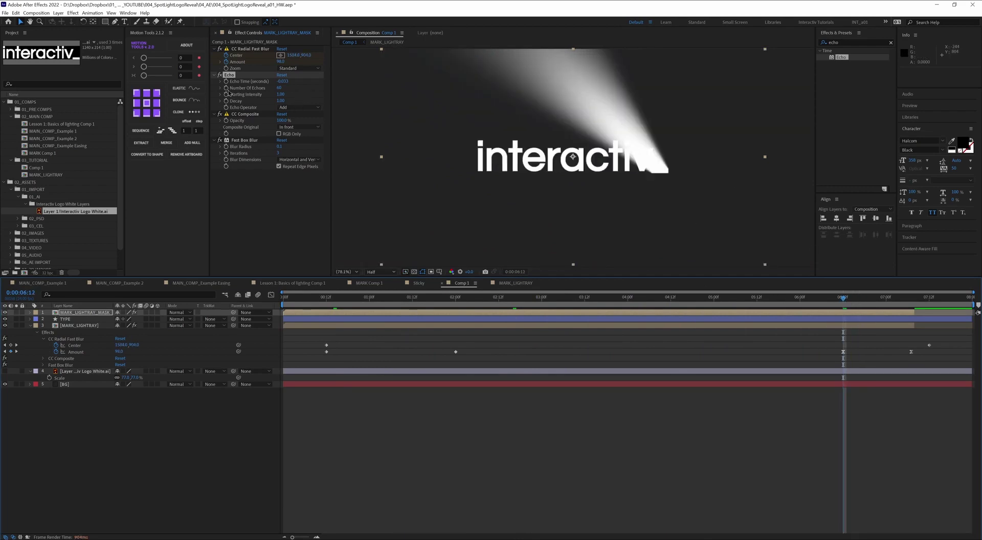
left_click(929, 297)
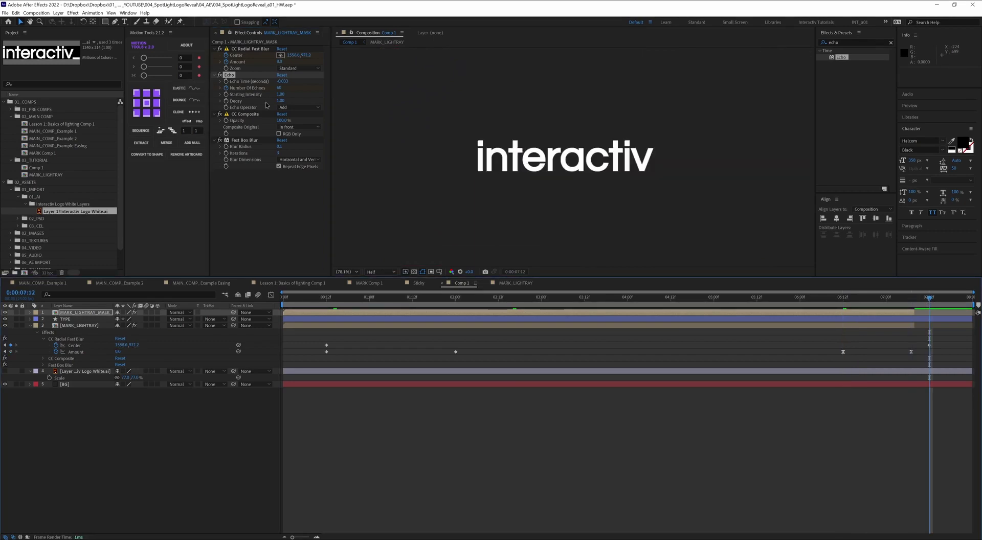
Keyframe Number Of Echoes to 0 at 7:12, keeping 60 at 6:12.
left_click(280, 88)
type("0")
key("Return")
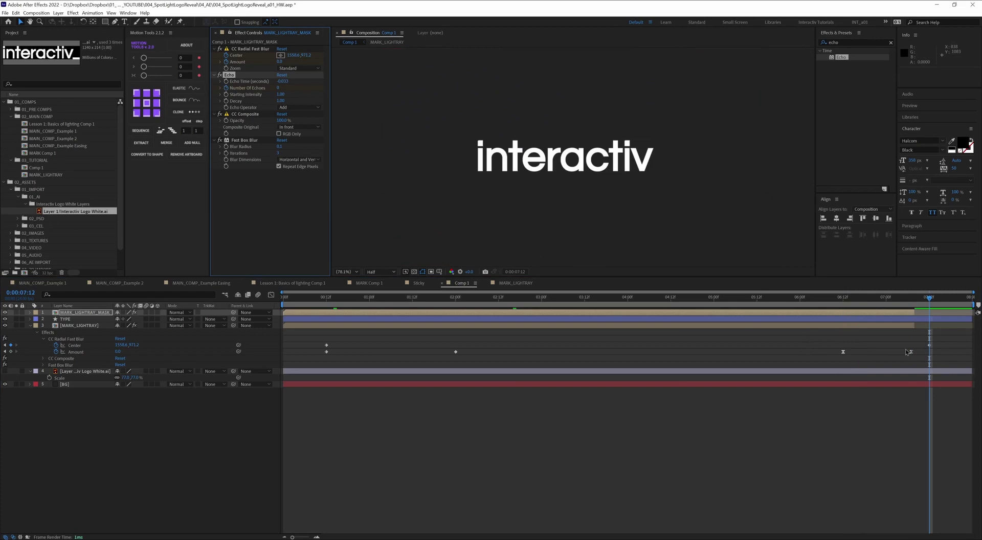
left_click_drag(862, 300, 843, 300)
key("ctrl+z")
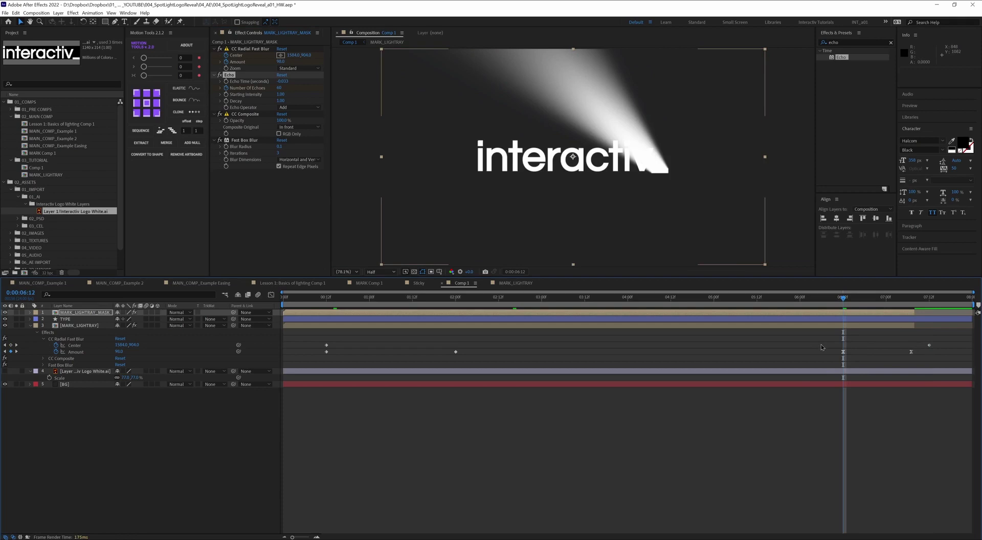
Reveal all layers' keyframes with U and preview the beam fading out around 6:12–7:07.
left_click_drag(166, 446, 4, 310)
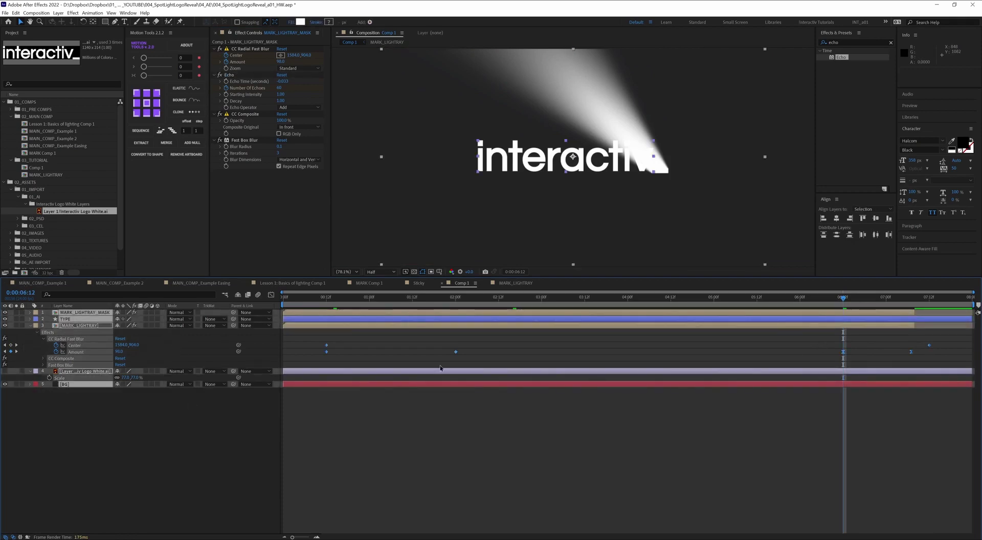
key("u")
left_click_drag(951, 323, 843, 331)
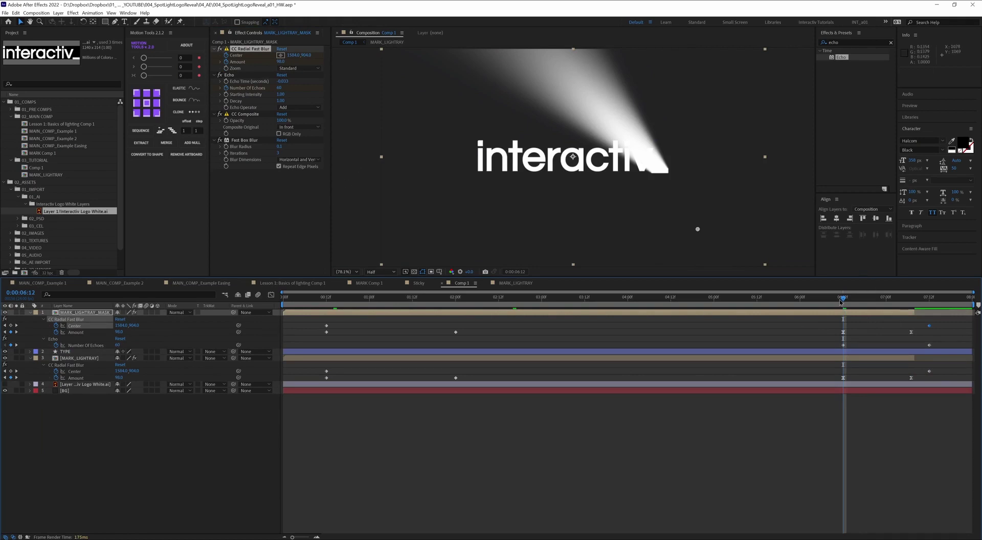
left_click_drag(840, 302, 907, 297)
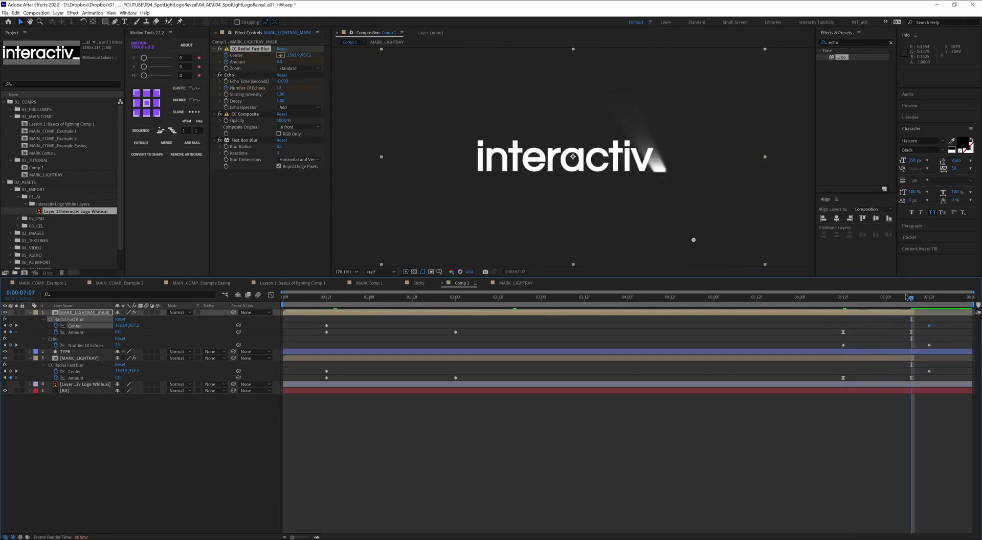
key("j")
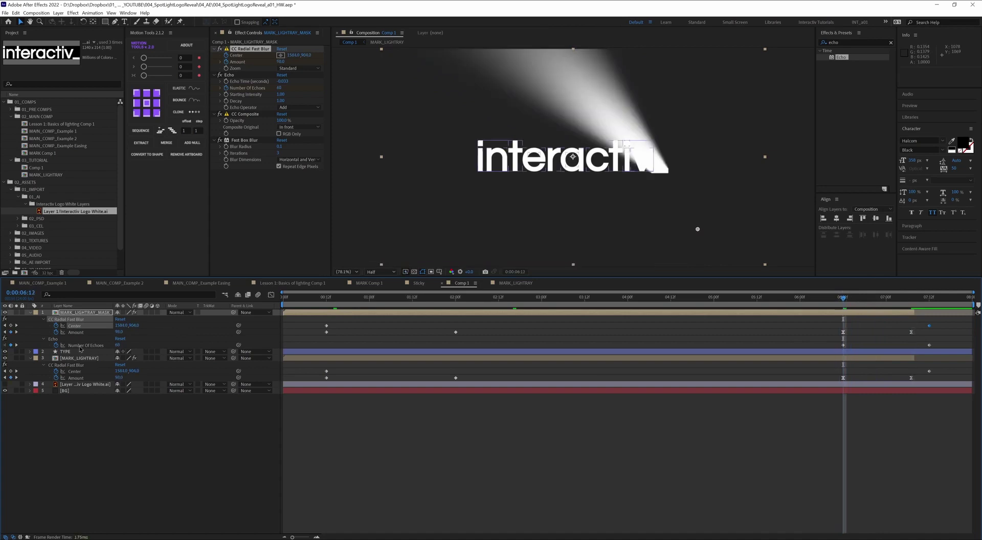
mouse_move(848, 300)
left_mouse_down()
mouse_move(928, 299)
mouse_move(846, 300)
left_mouse_up()
key("space")
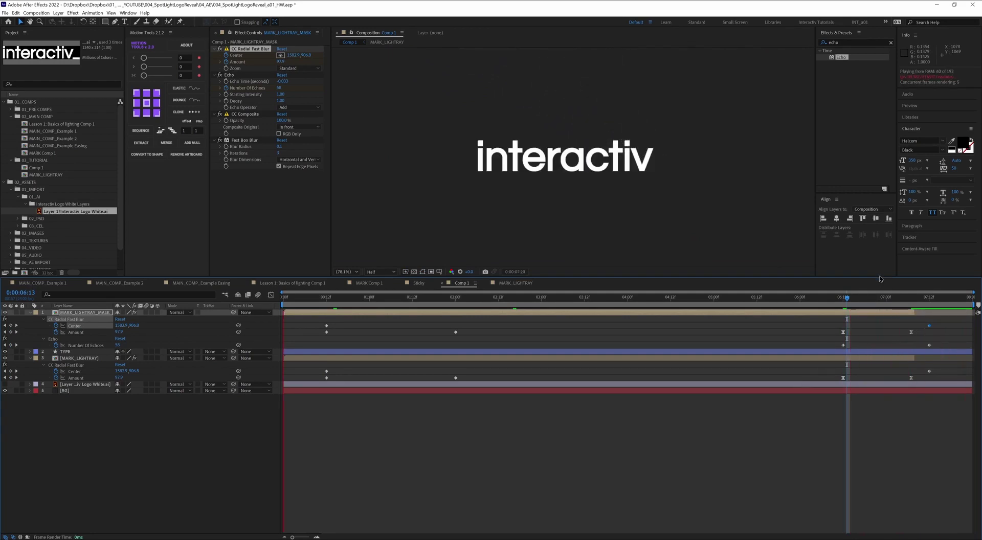
left_click(821, 299)
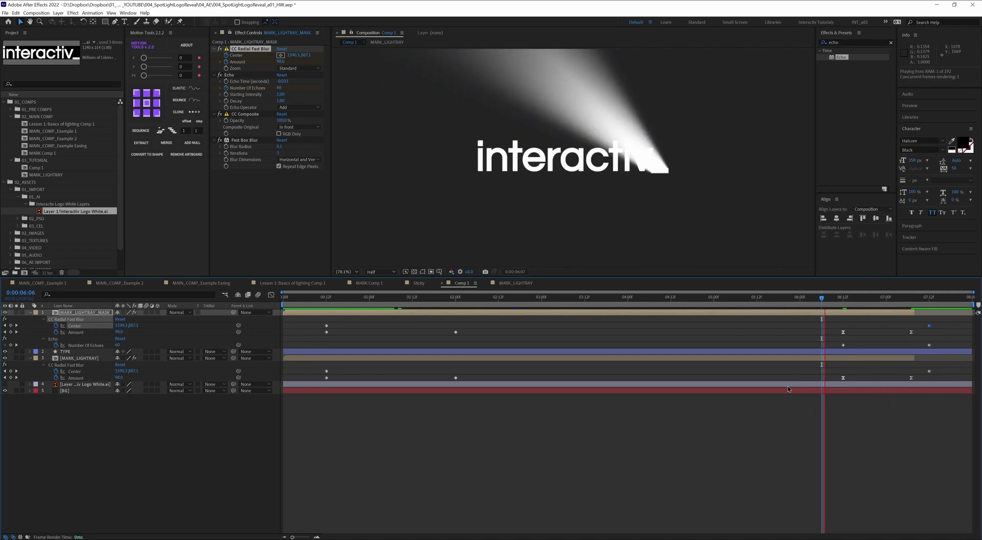
Retime the echo keyframes, moving the 60-echo key earlier to 6:05, and preview the fade.
left_click_drag(929, 345, 918, 348)
key("space")
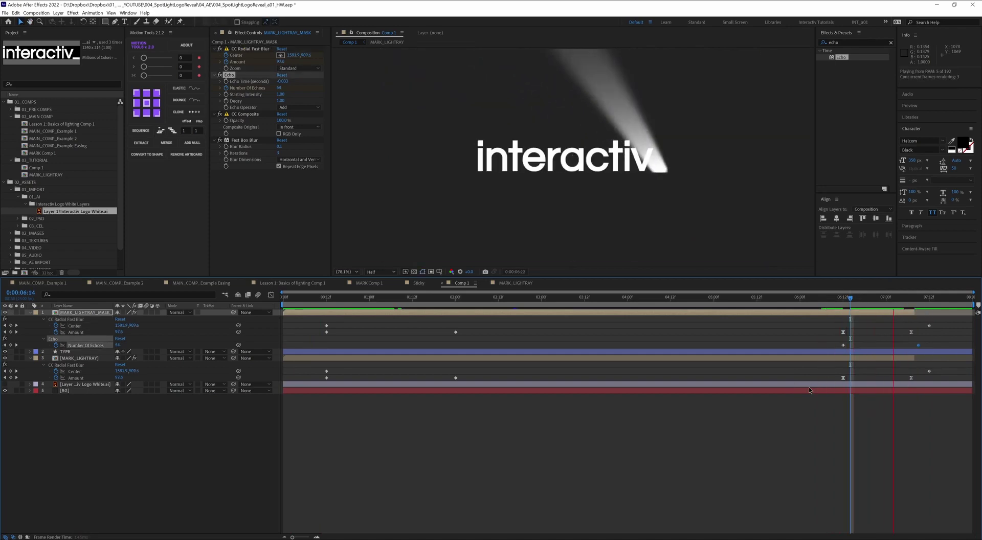
left_click_drag(844, 346, 818, 346)
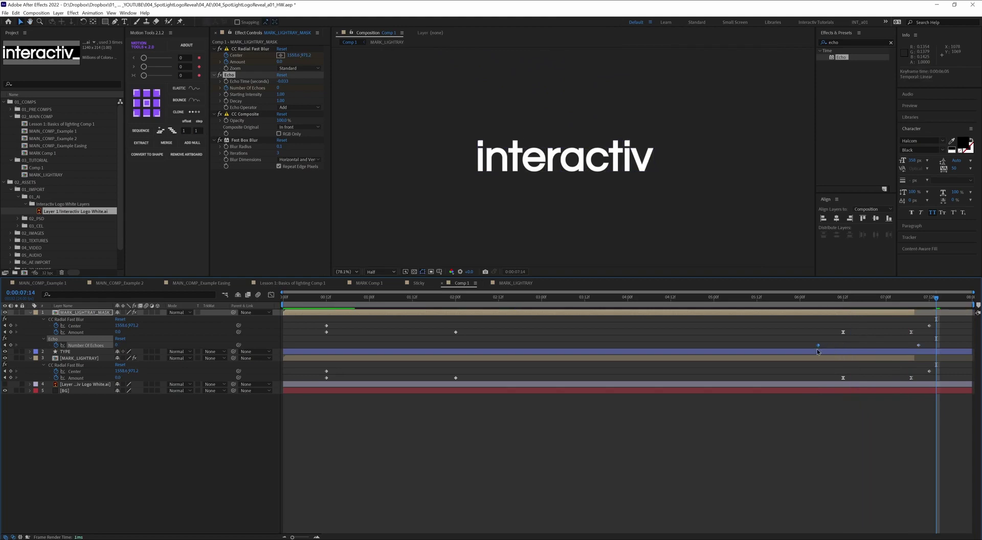
key("space")
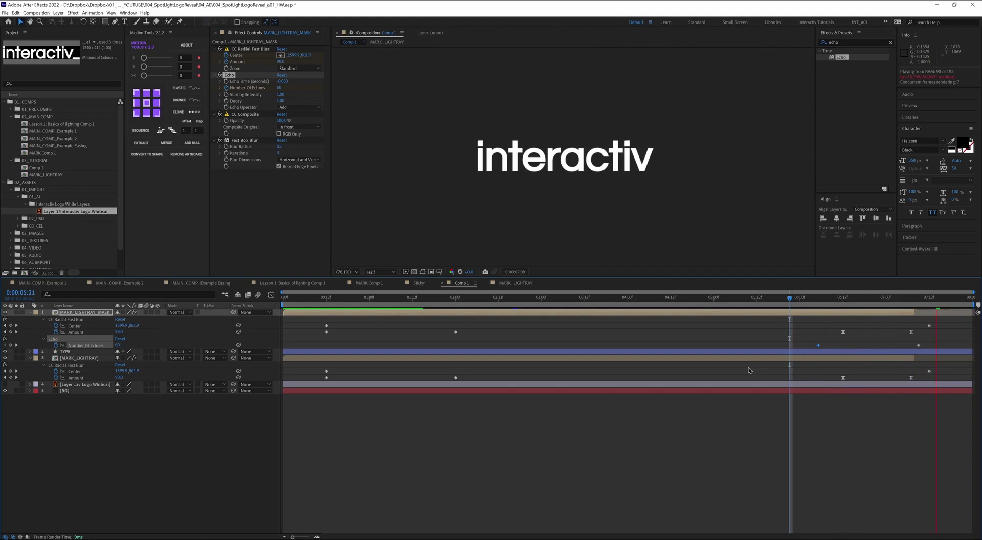
mouse_move(809, 306)
left_mouse_down()
mouse_move(900, 310)
mouse_move(821, 309)
left_mouse_up()
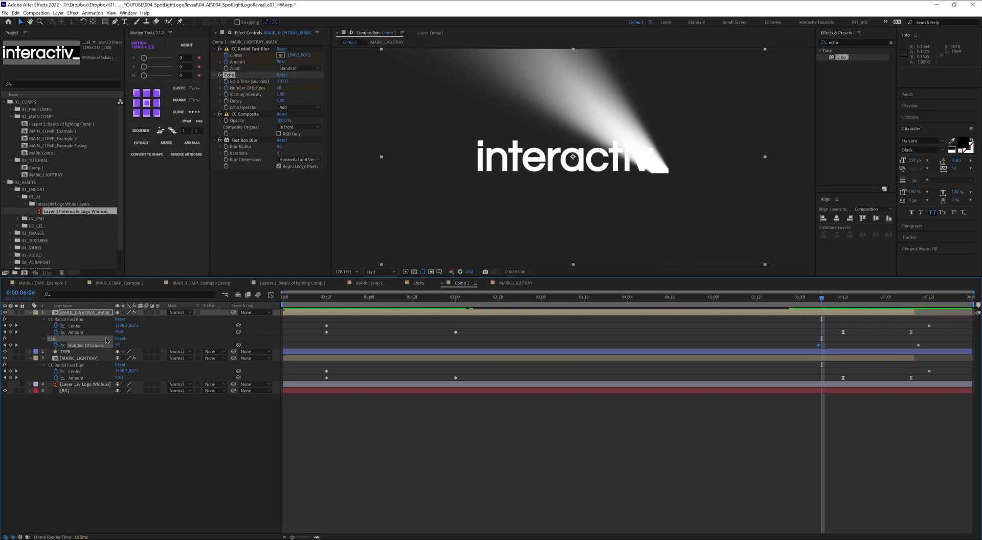
Set TYPE's track matte to Luma Matte "MARK_LIGHTRAY_MASK" and scrub around 3 seconds to check the reveal.
left_click(210, 352)
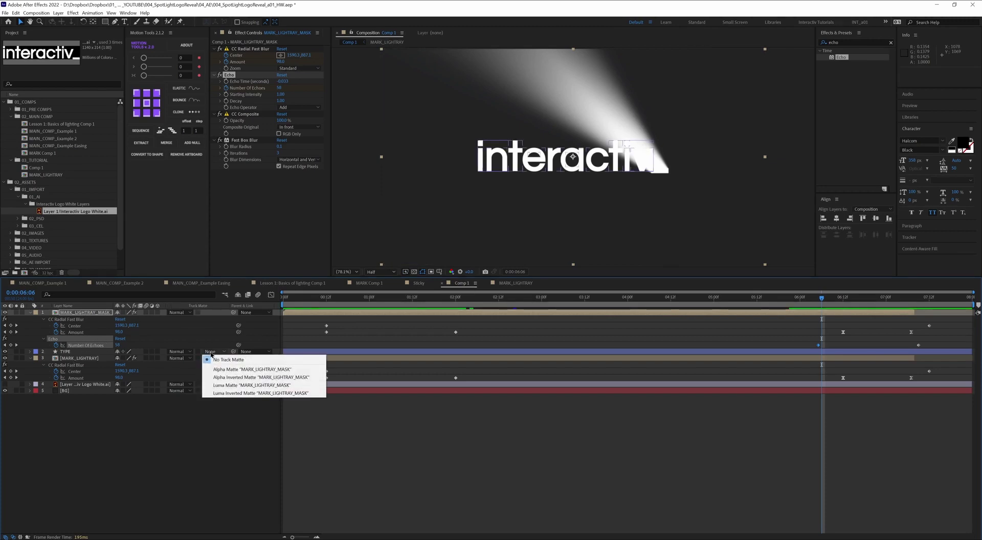
left_click(65, 352)
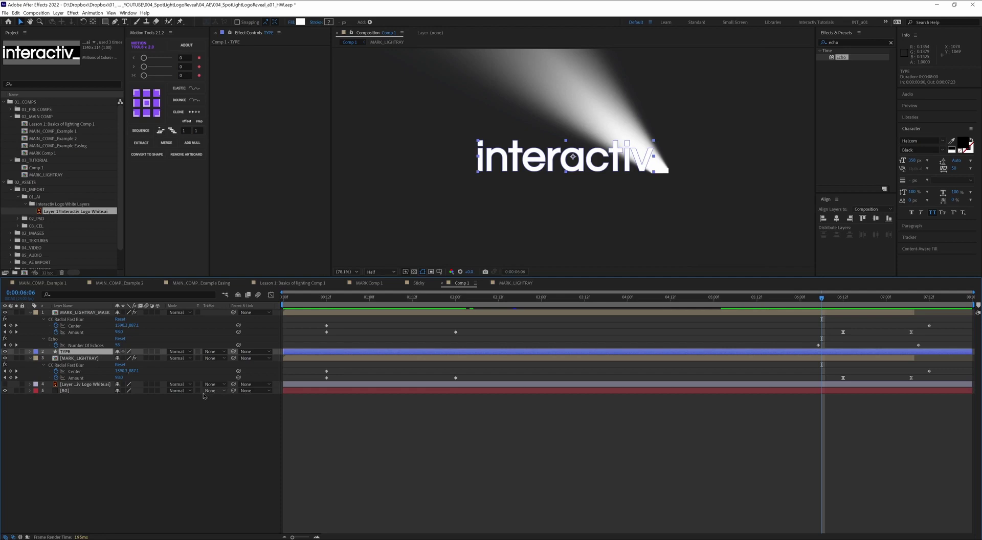
left_click(211, 352)
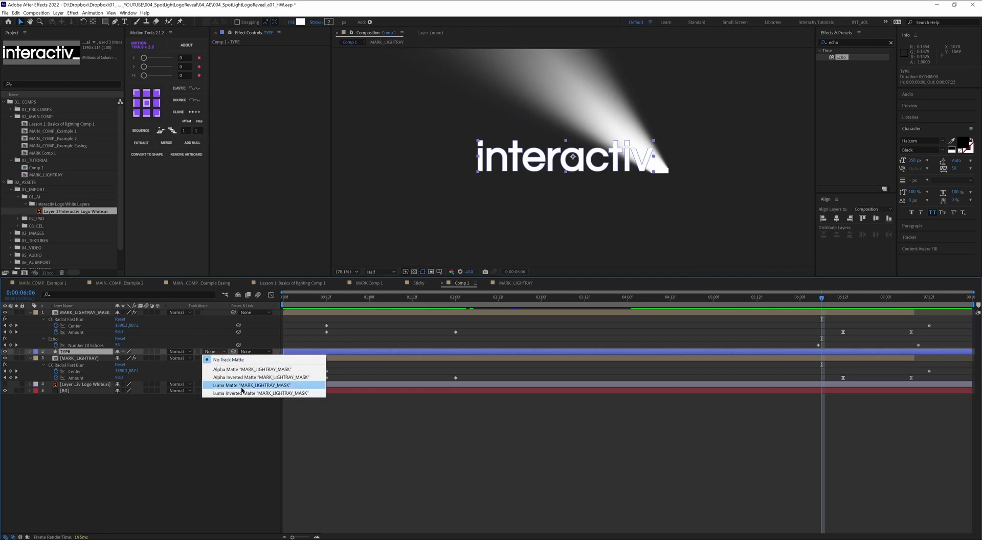
left_click(272, 385)
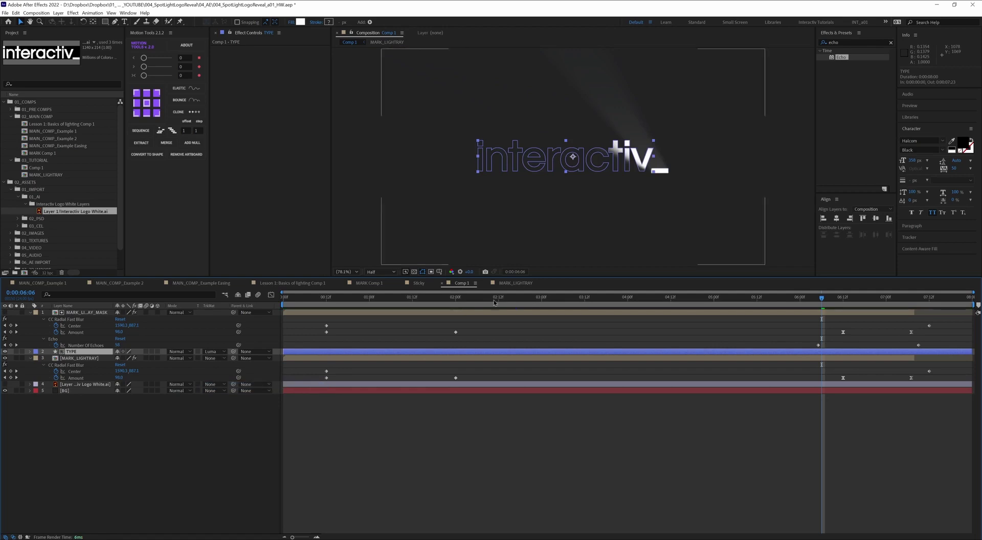
left_click_drag(823, 301, 534, 313)
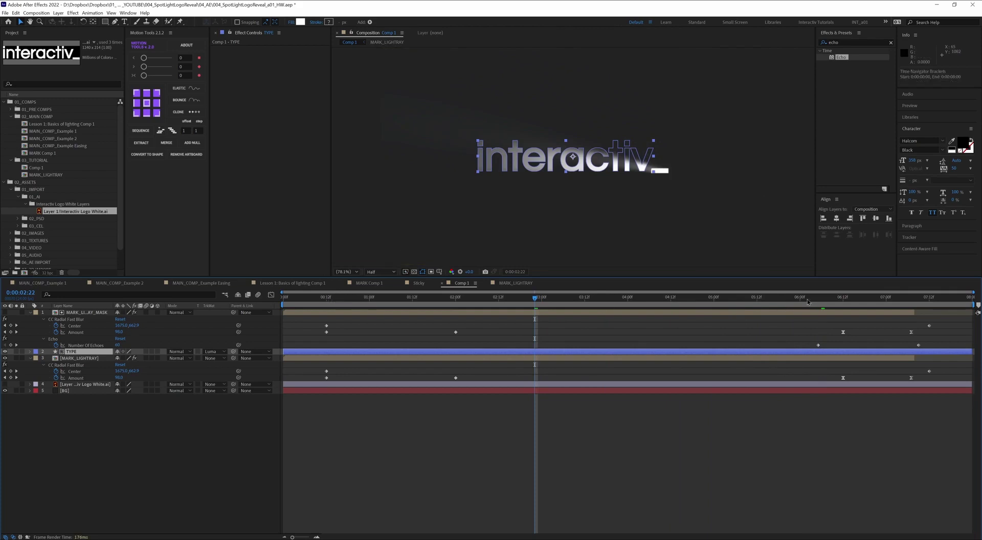
left_click_drag(807, 302, 815, 343)
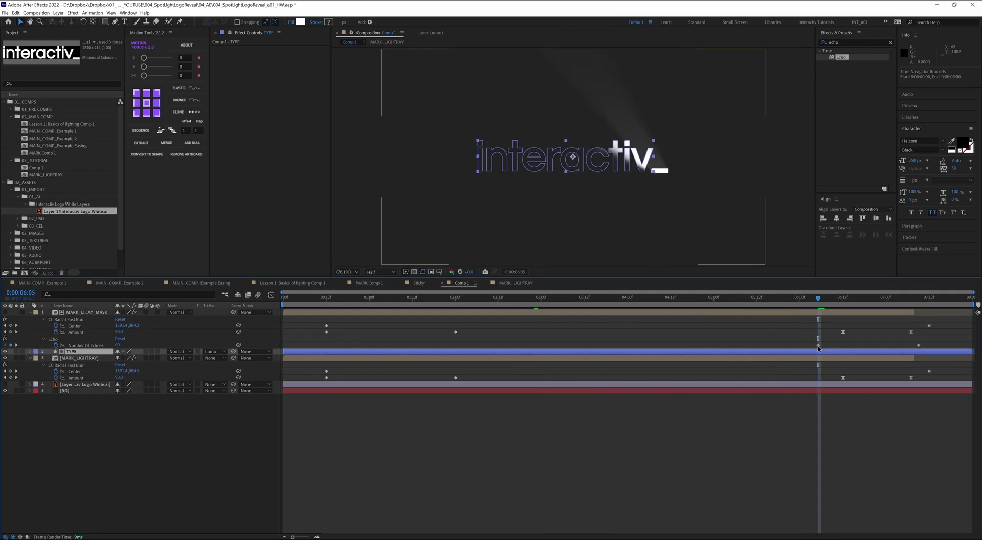
Change the 6:05 Number Of Echoes keyframe from 60 to 90 and preview the light-ray reveal from the start.
left_click(818, 346)
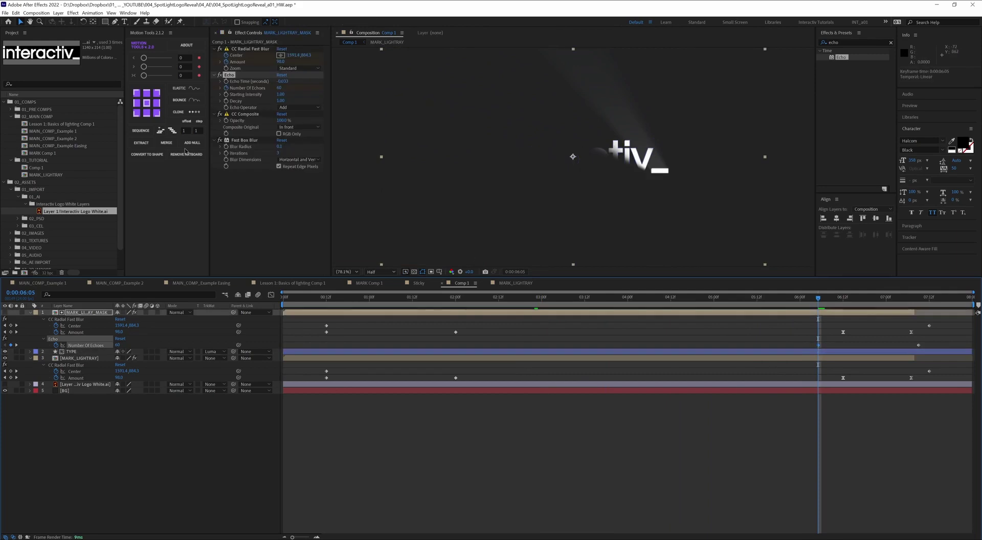
left_click(280, 88)
type("90")
key("Return")
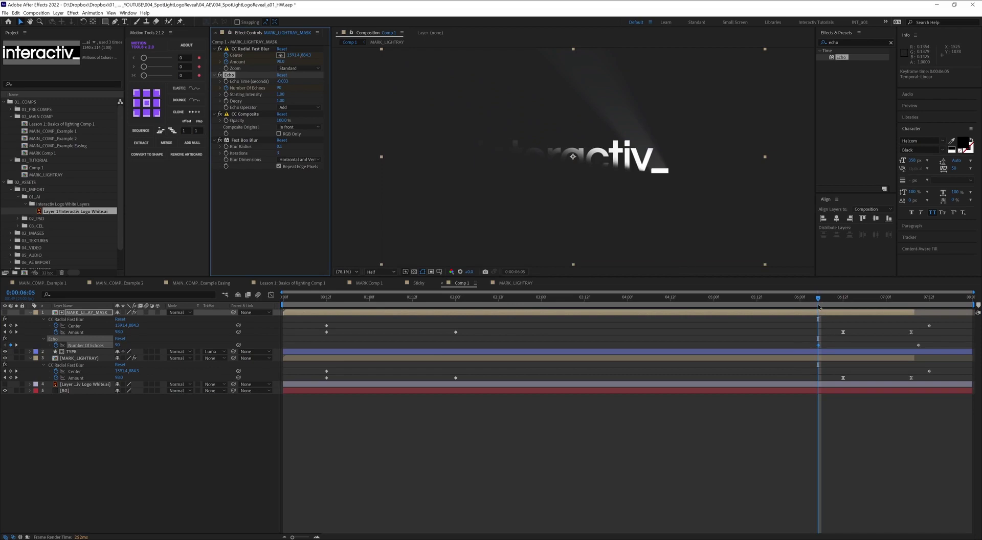
left_click_drag(818, 298, 452, 298)
left_click(326, 299)
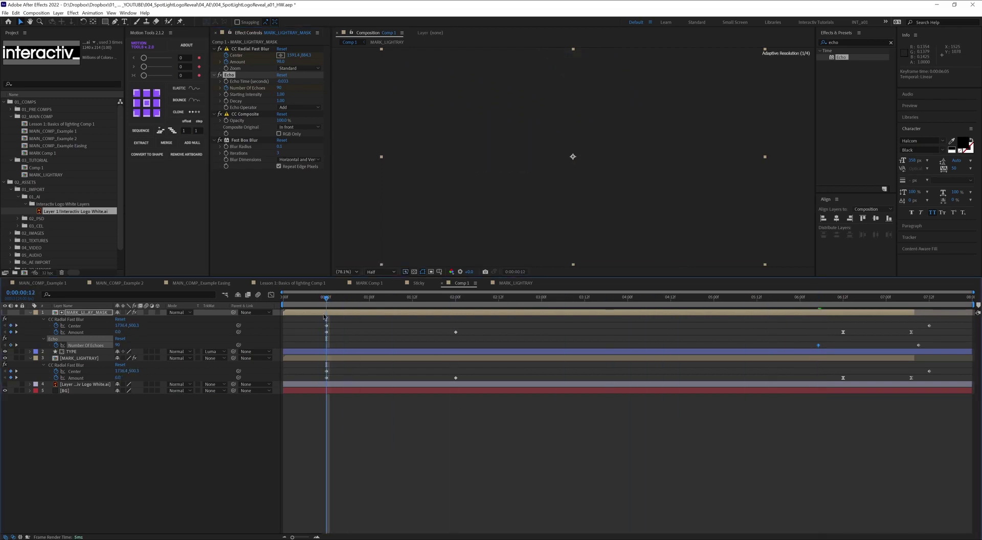
key("space")
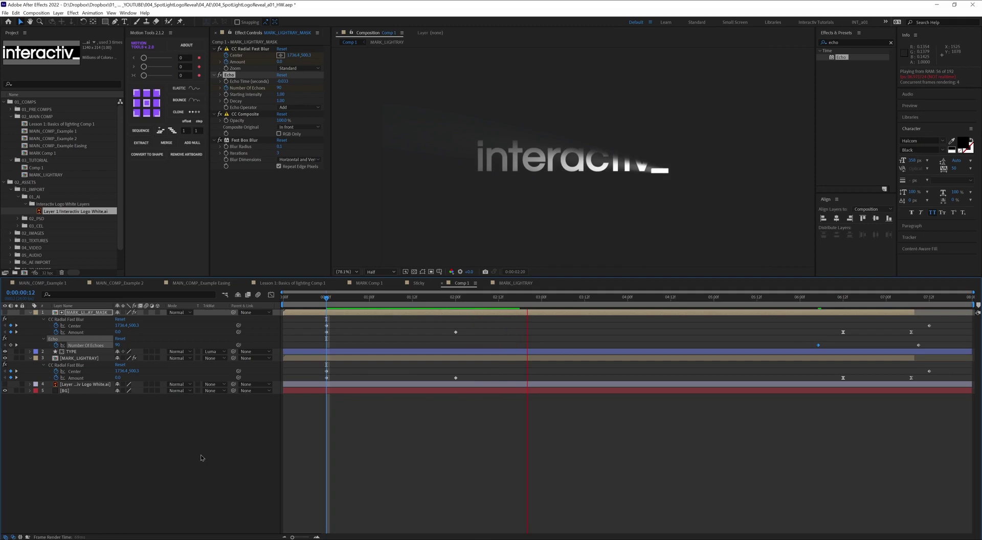
key("space")
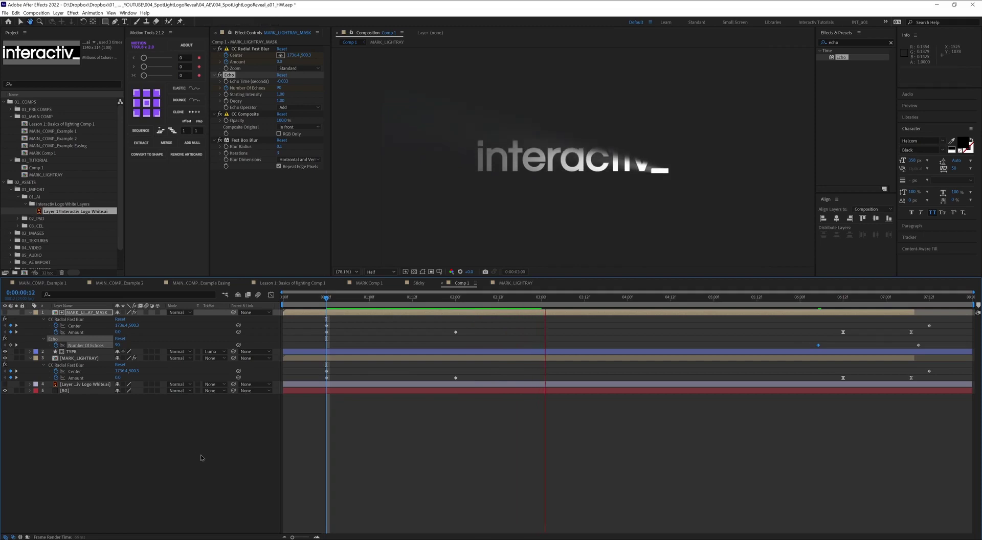
left_click(822, 70)
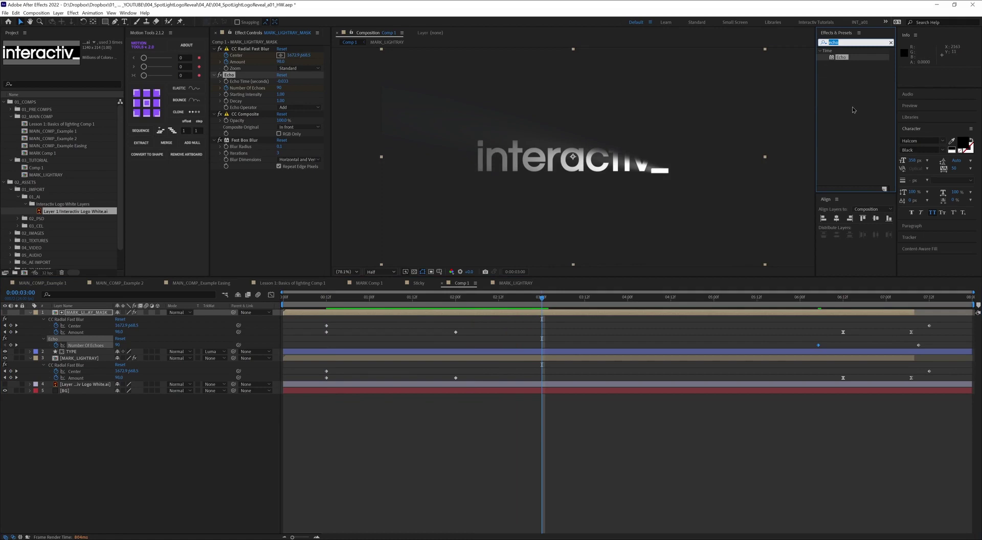
Apply Levels to MARK_LIGHTRAY_MASK and try raising its output and input black levels.
type("levels")
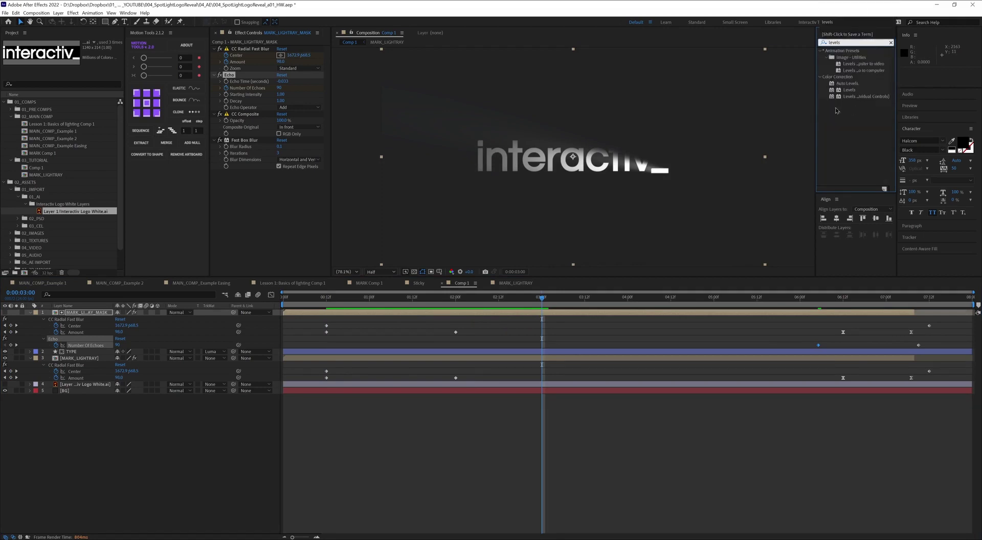
left_click_drag(852, 92, 244, 195)
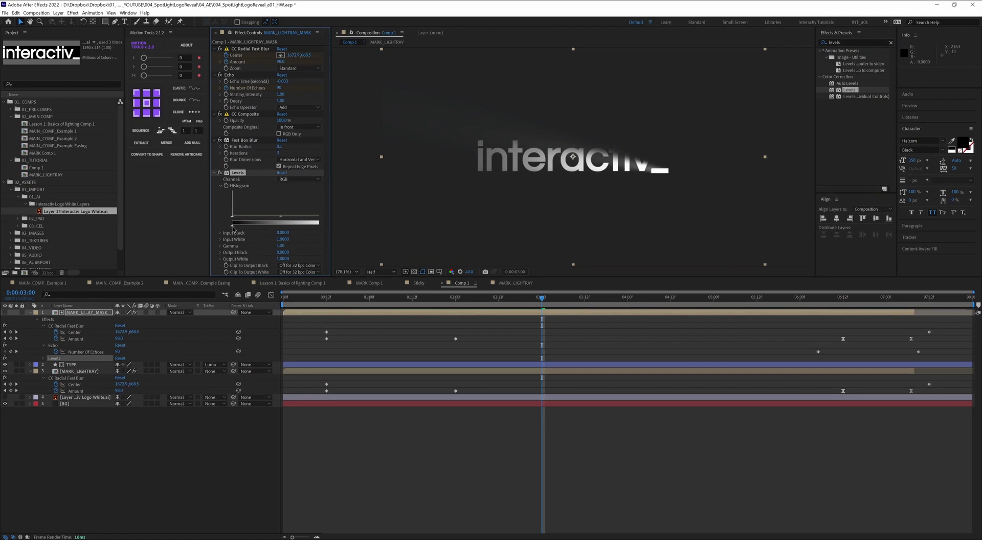
mouse_move(233, 226)
left_mouse_down()
mouse_move(275, 230)
mouse_move(232, 231)
left_mouse_up()
left_click_drag(331, 199, 352, 199)
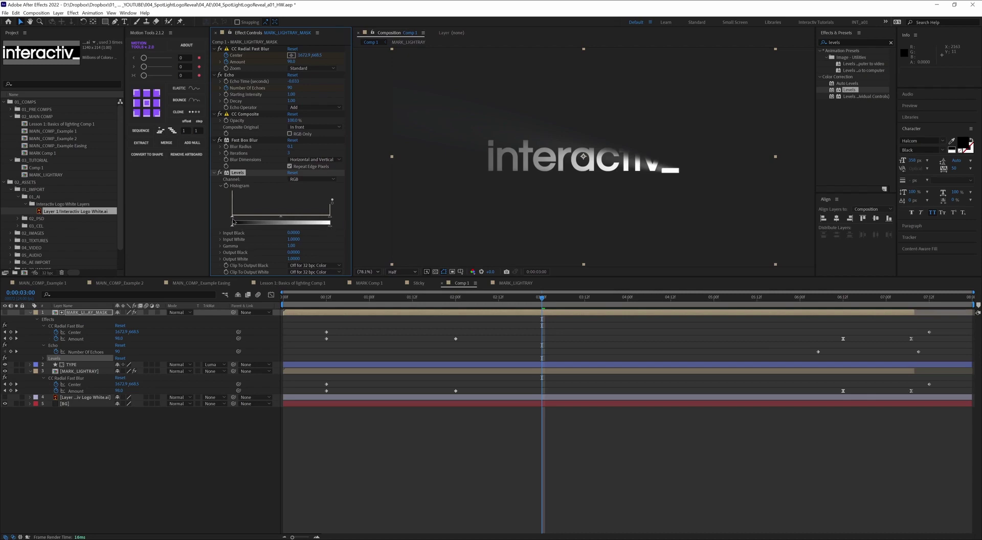
mouse_move(233, 222)
left_mouse_down()
mouse_move(246, 221)
mouse_move(233, 222)
left_mouse_up()
Switch Levels to the Alpha channel, lower Alpha Input White, and scrub to review the brighter reveal.
left_click(301, 180)
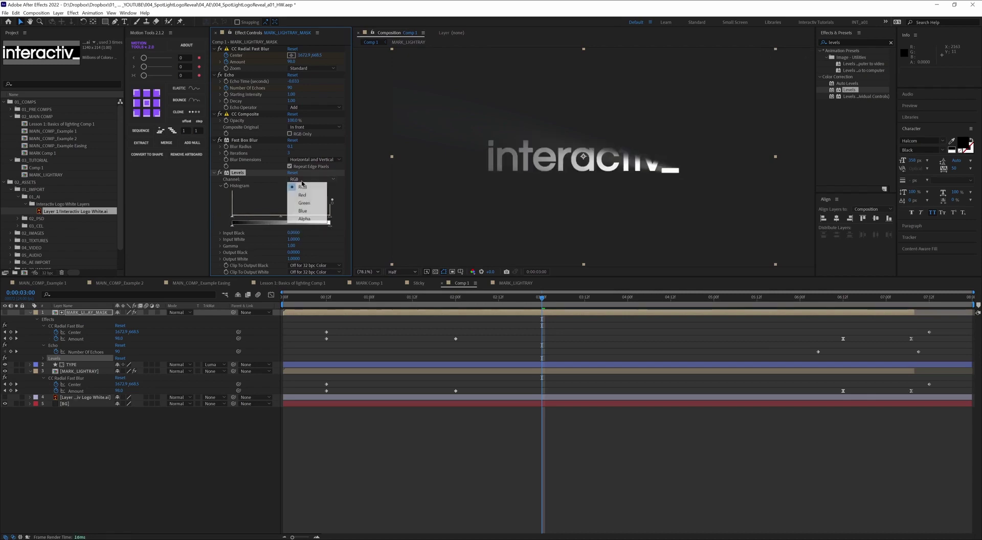
left_click(304, 218)
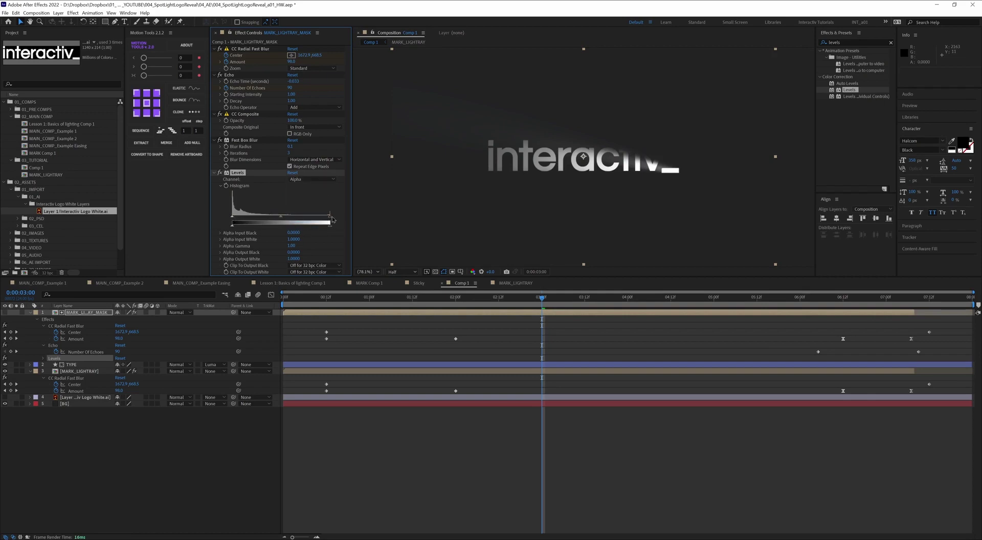
left_click_drag(330, 221, 282, 222)
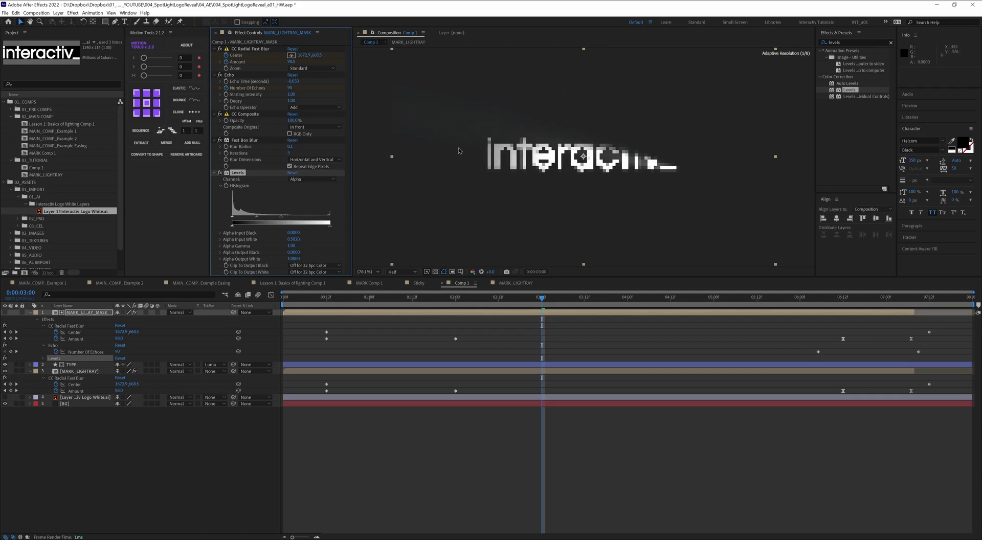
left_click_drag(543, 302, 589, 307)
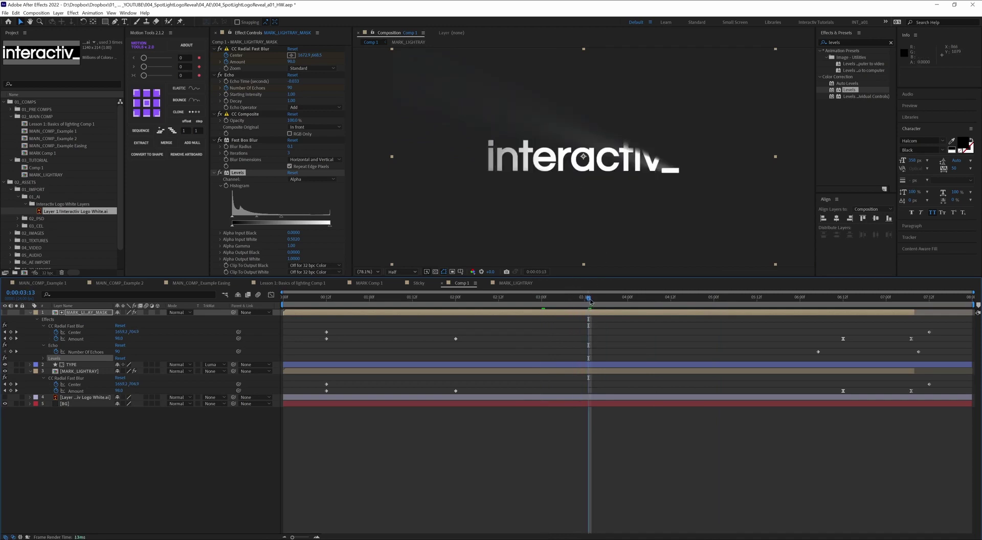
key("space")
key("space")
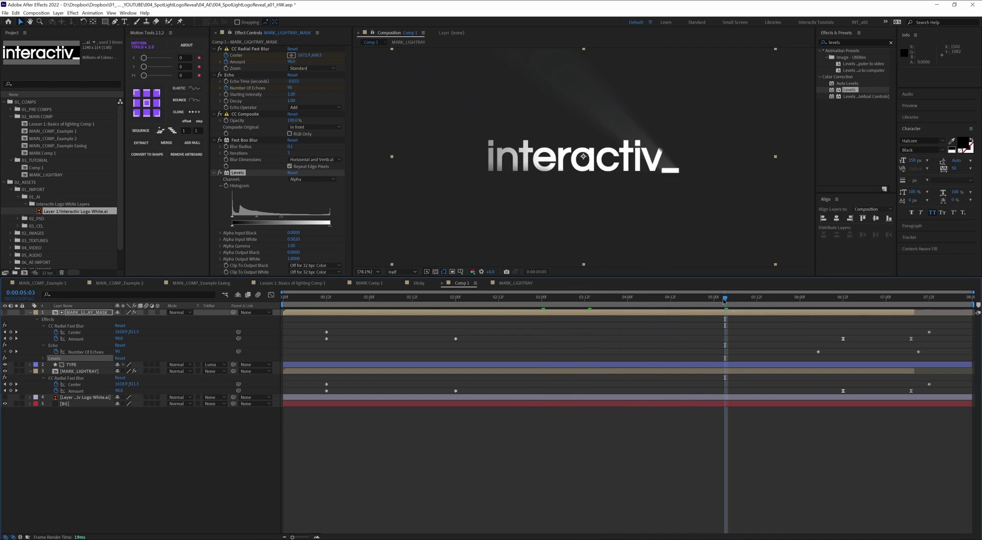
left_click_drag(724, 301, 908, 330)
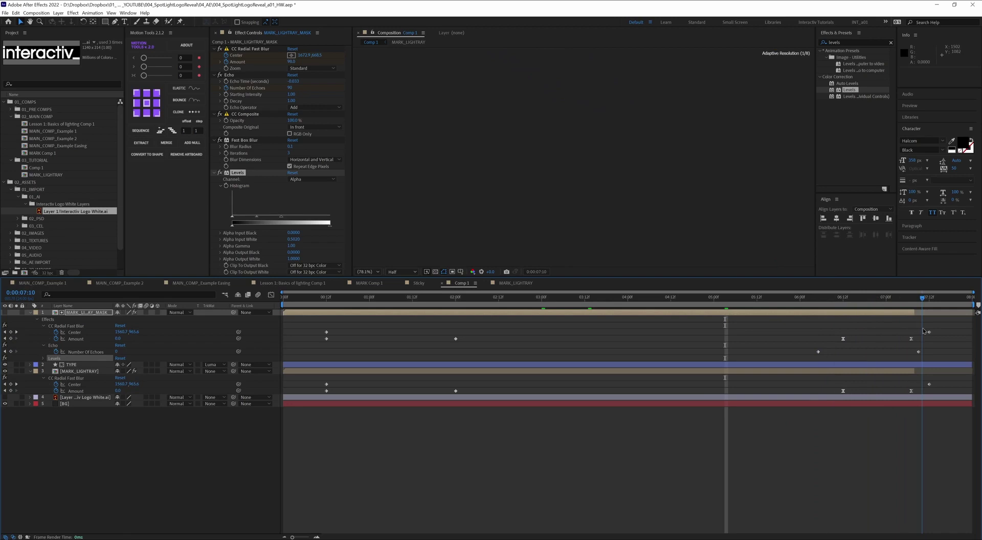
Add a new adjustment layer at the top of Comp 1 named NOISE.
left_click(67, 443)
right_click(78, 442)
mouse_move(133, 446)
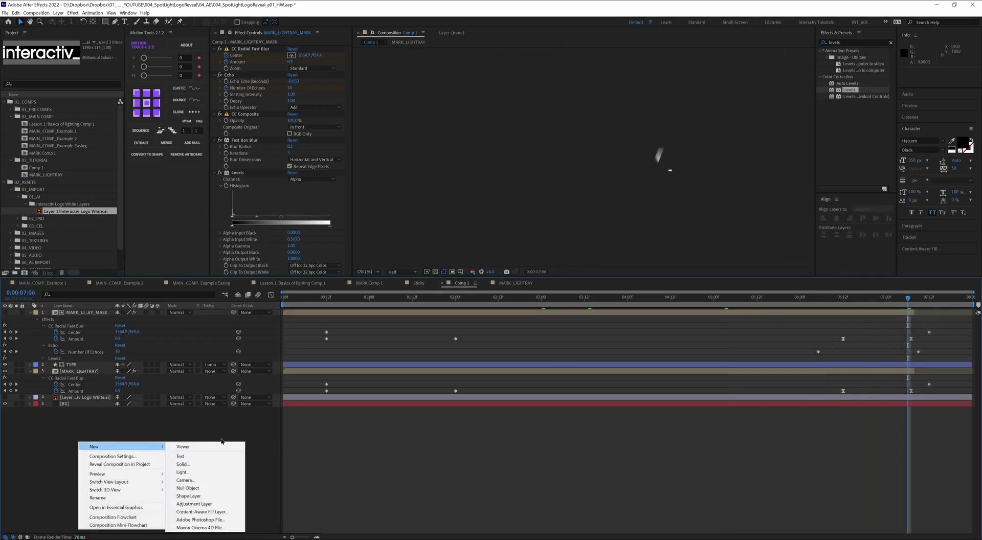
left_click(197, 504)
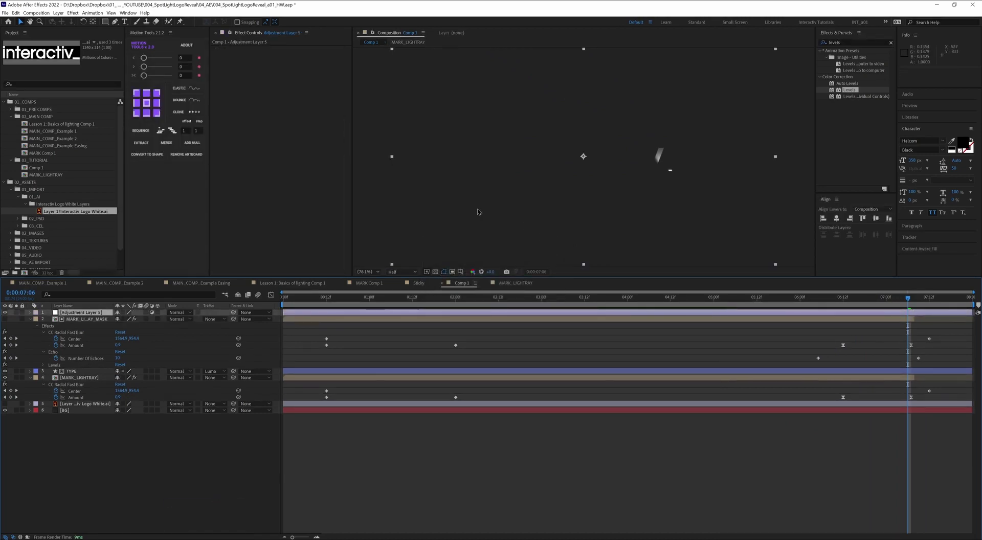
key("Return")
type("NOISE")
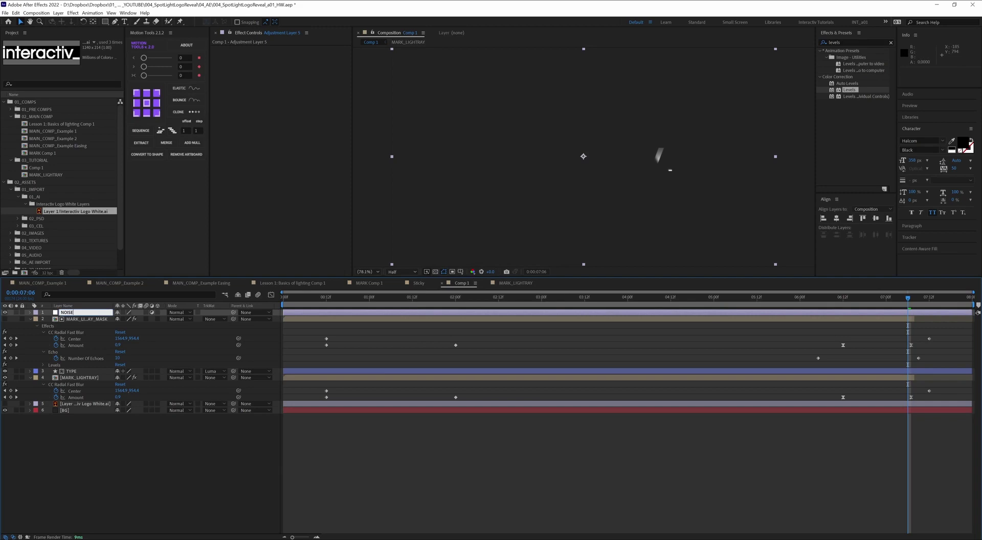
key("Return")
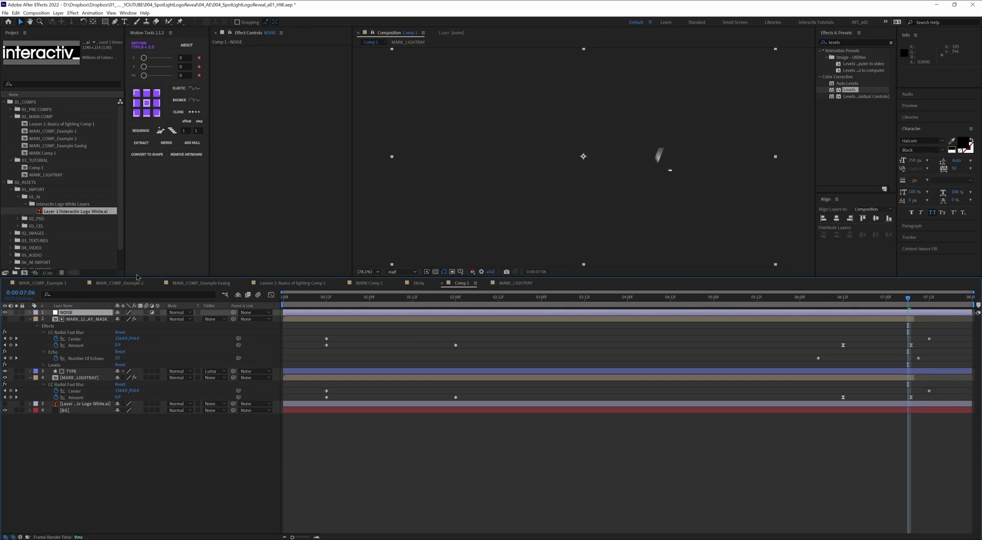
Apply the Noise effect to NOISE with Amount of Noise 5%, checking it at 3:18.
left_click(606, 297)
left_click(821, 41)
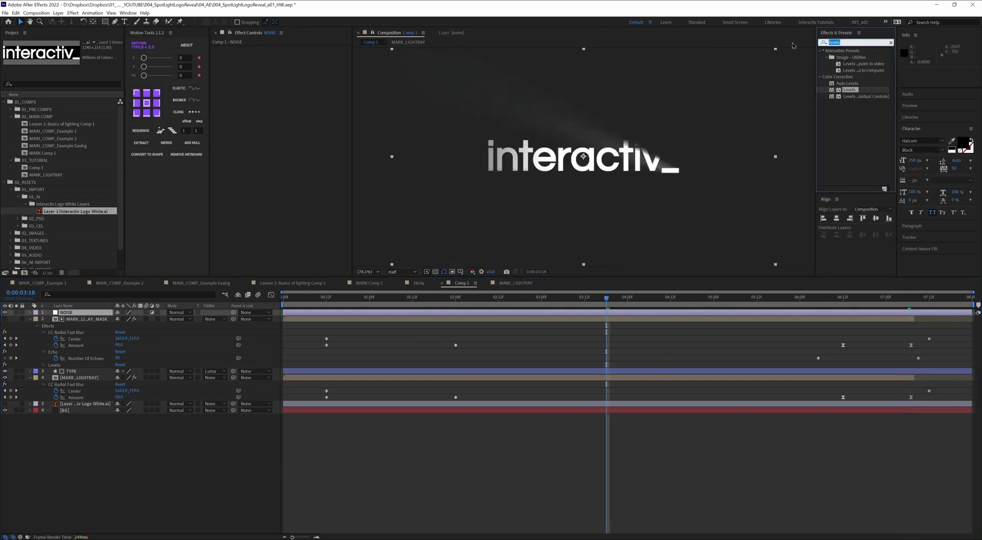
type("noise")
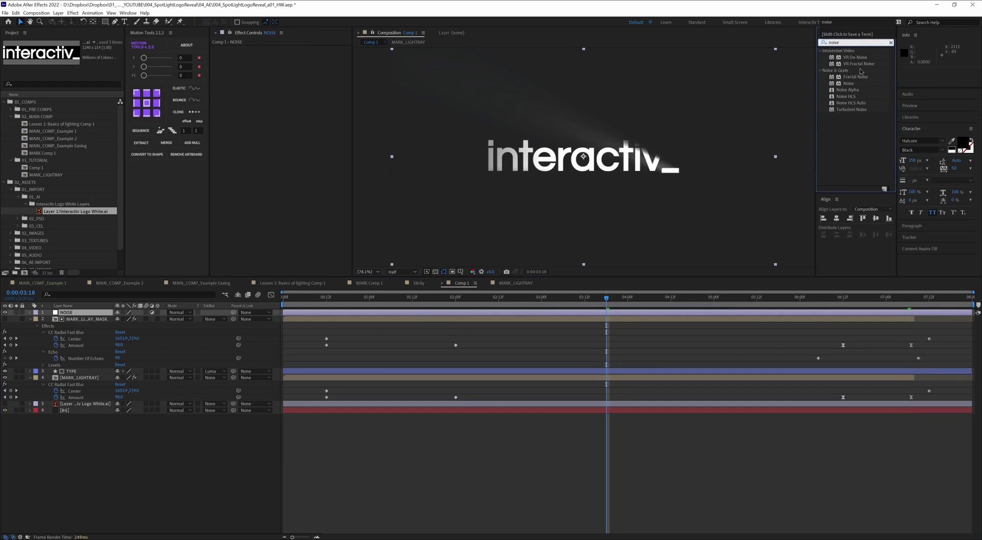
left_click_drag(853, 86, 77, 314)
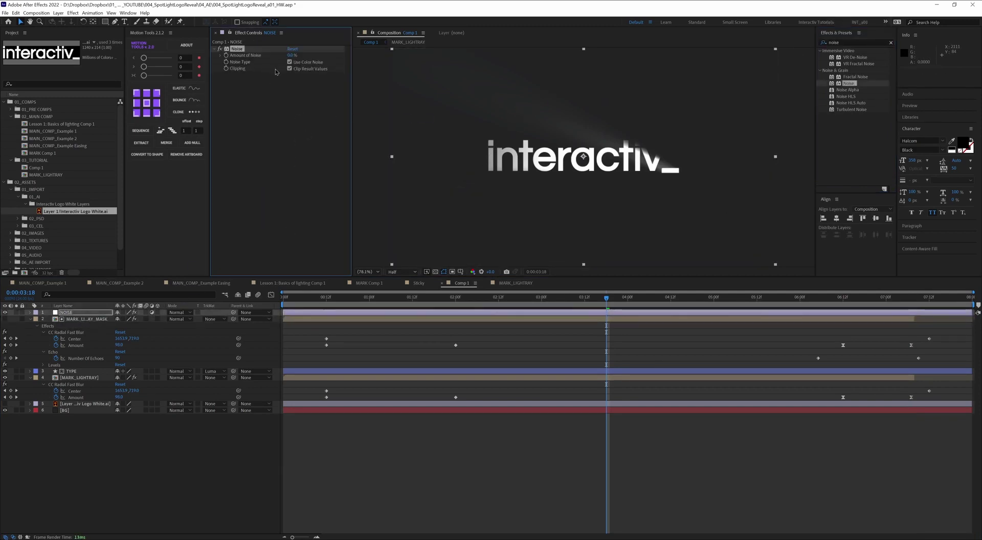
left_click(290, 55)
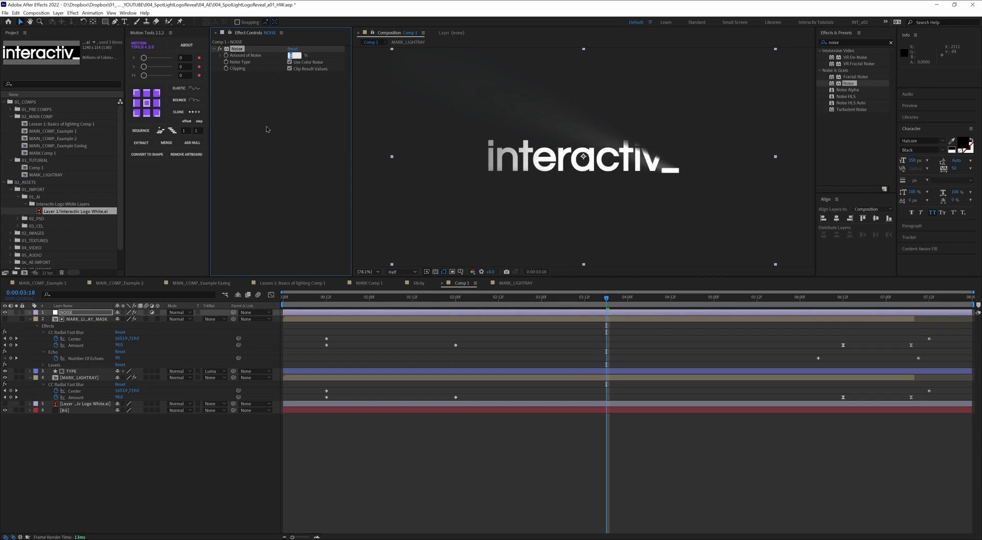
type("5")
key("Return")
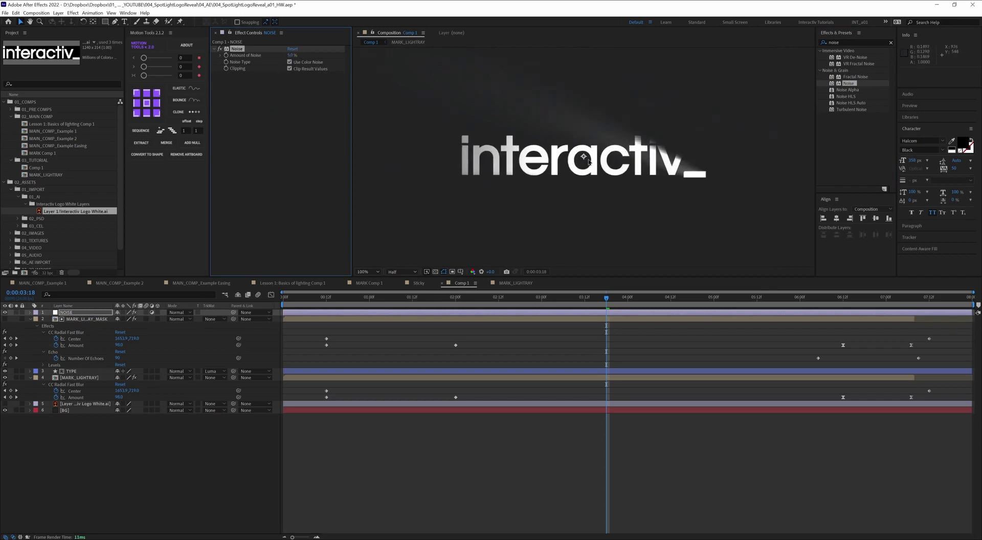
key("comma")
key("period")
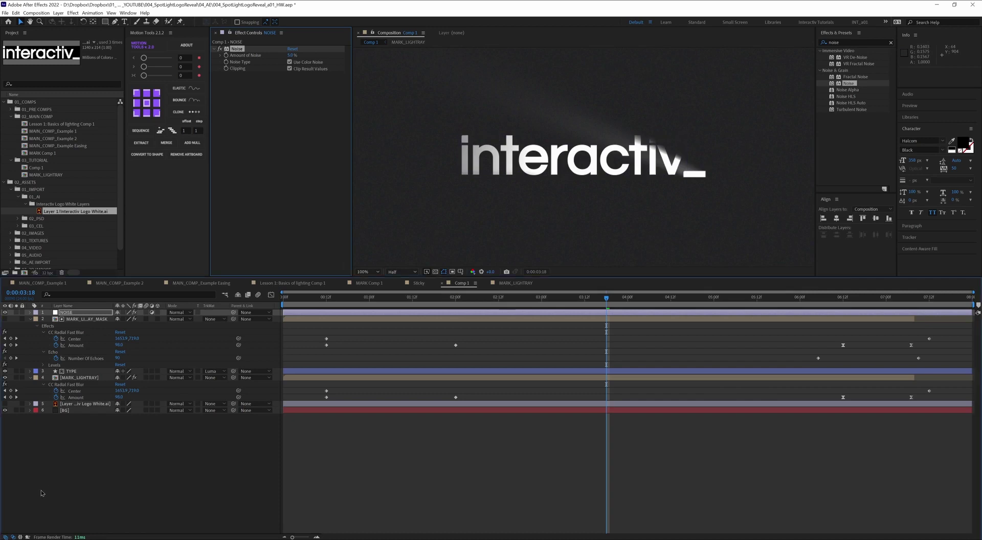
Add a new adjustment layer below NOISE and name it VIGNETTE.
right_click(59, 397)
mouse_move(118, 399)
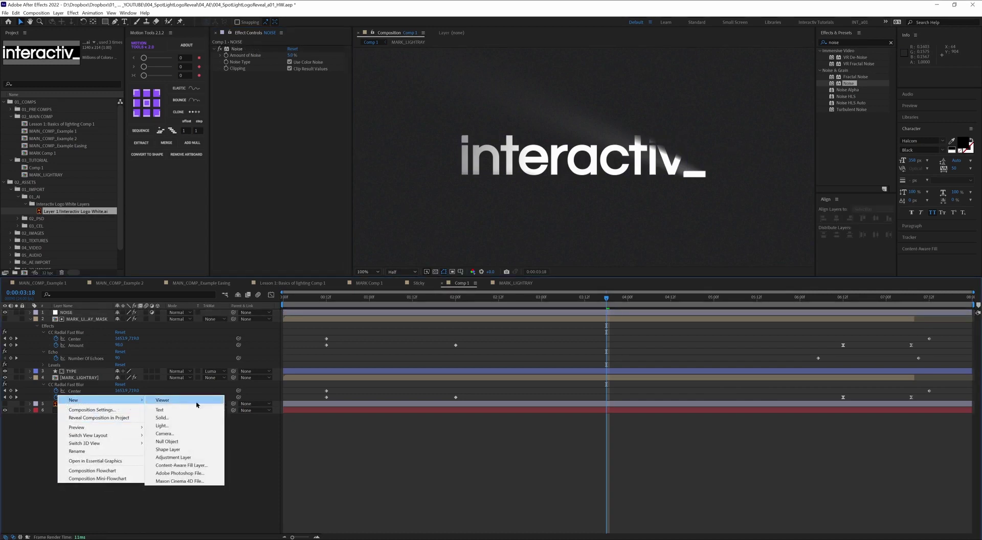
left_click(196, 457)
left_click_drag(76, 313, 77, 327)
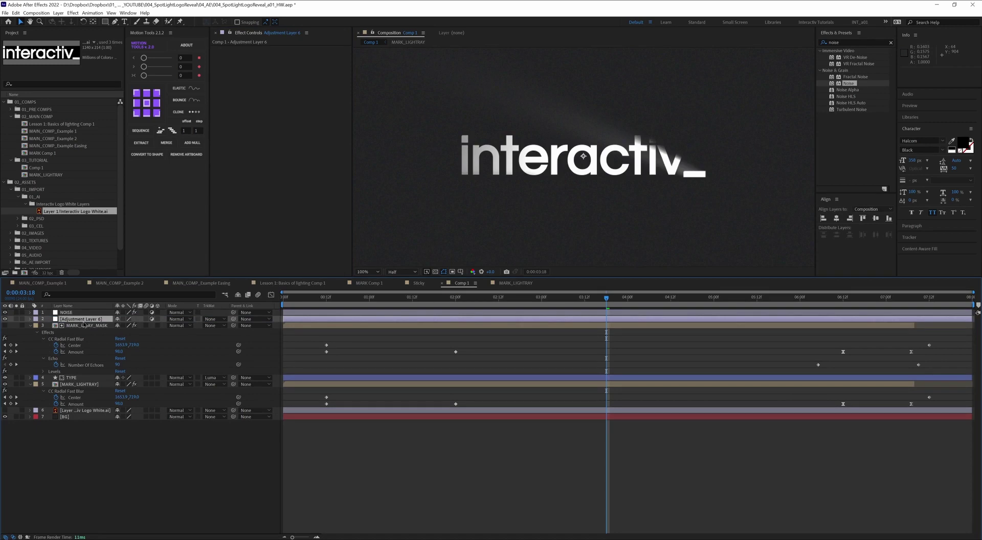
key("Return")
type("VIGNETTE")
key("Return")
Find CC Vignette by searching 'vig' and apply it to the VIGNETTE layer.
left_click(820, 42)
type("Big")
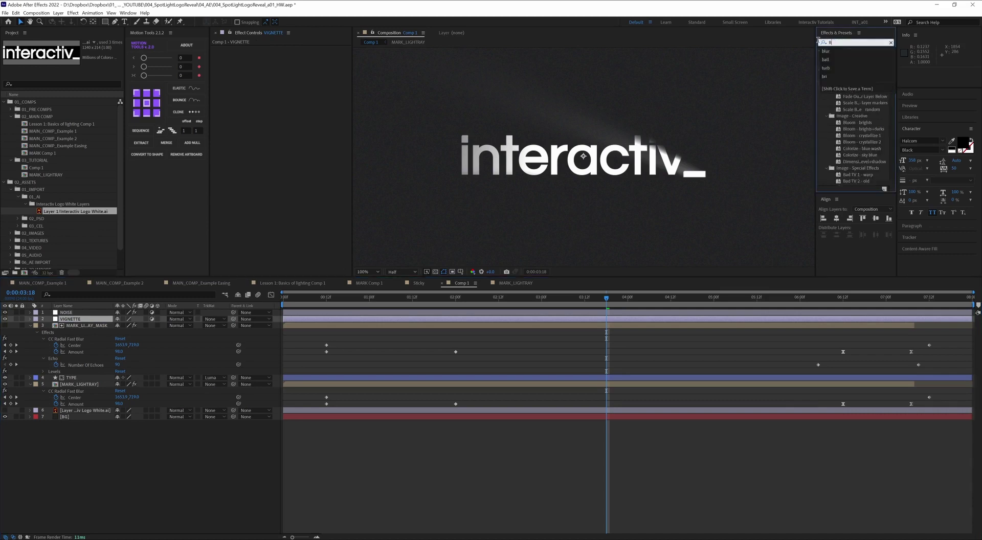
key("BackSpace")
key("BackSpace")
key("BackSpace")
key("BackSpace")
type("vi")
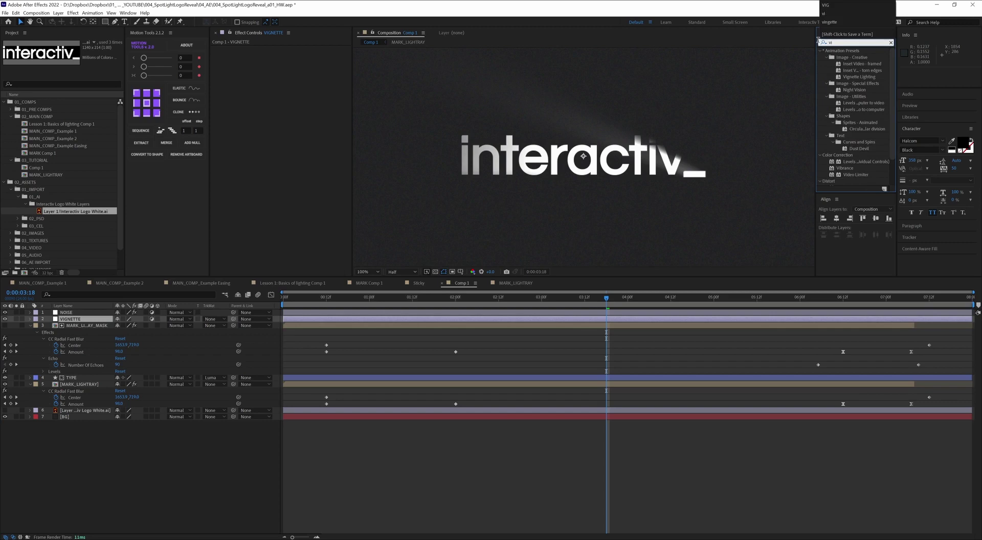
type("g")
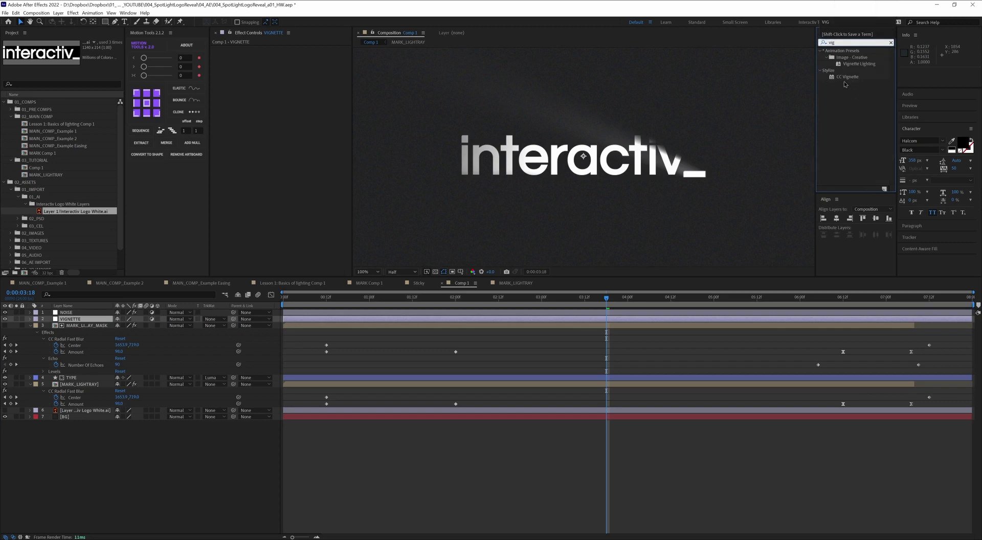
left_click_drag(845, 83, 485, 153)
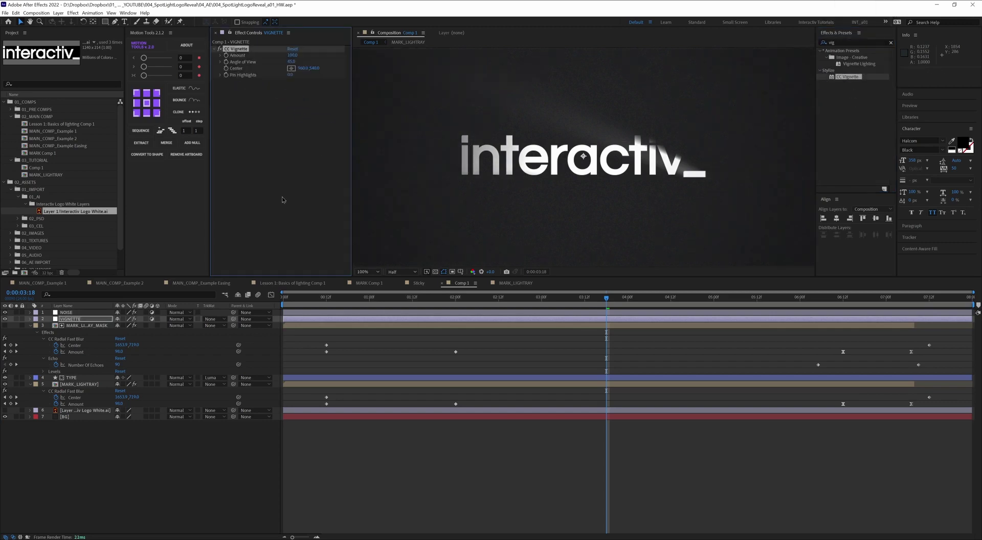
scroll(640, 187, "down", 2)
scroll(601, 190, "up", 1)
scroll(601, 189, "down", 1)
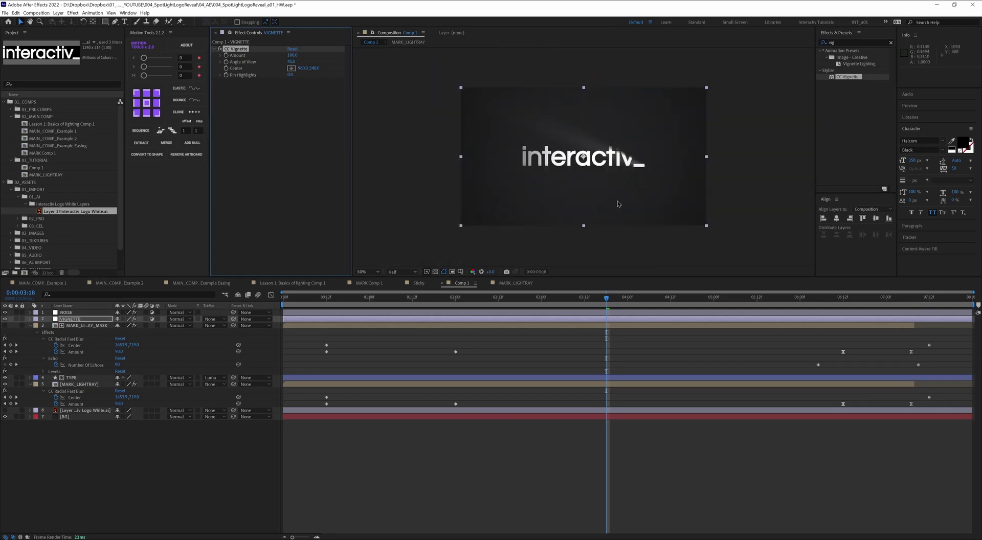
Preview the logo reveal from the start, switch the viewer resolution to Full, and preview again.
left_click(65, 321)
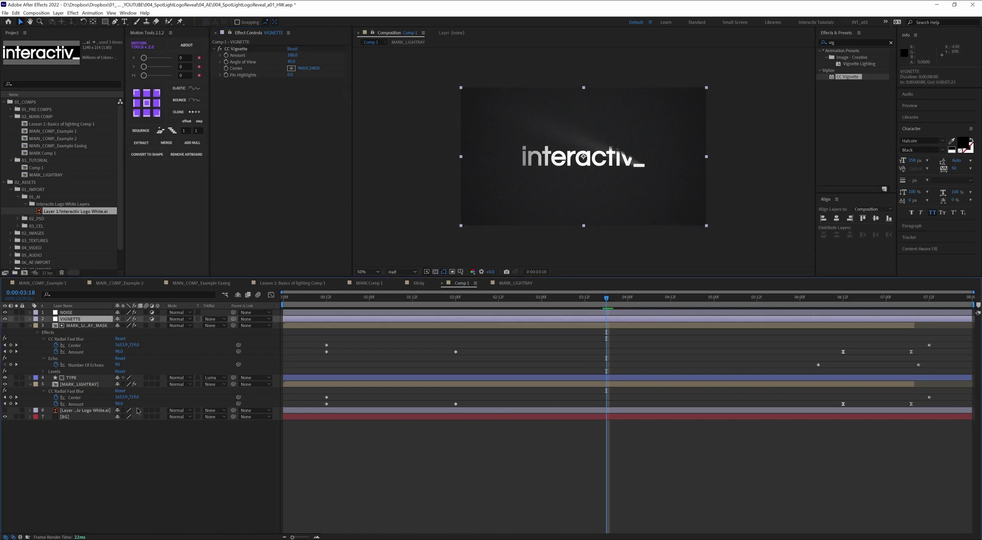
left_click(285, 306)
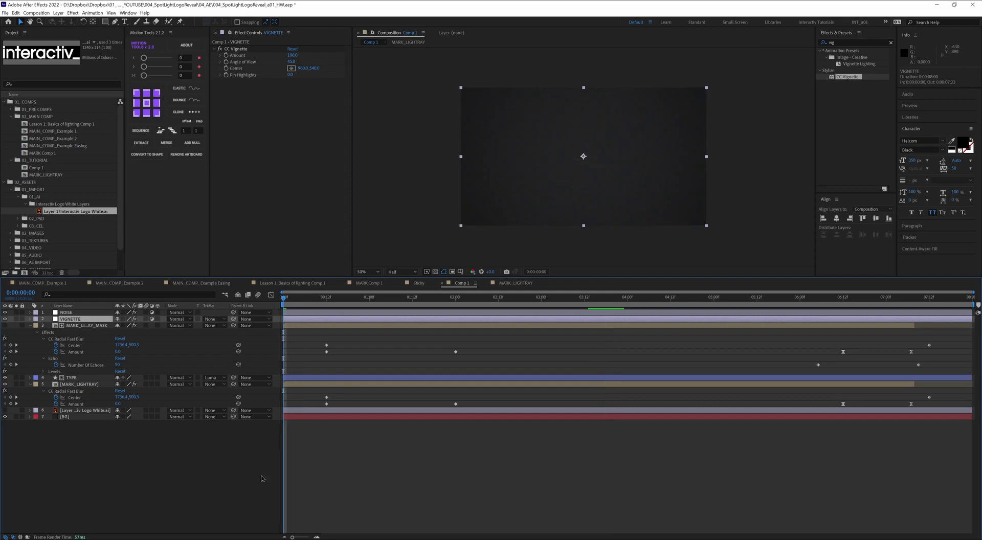
key("space")
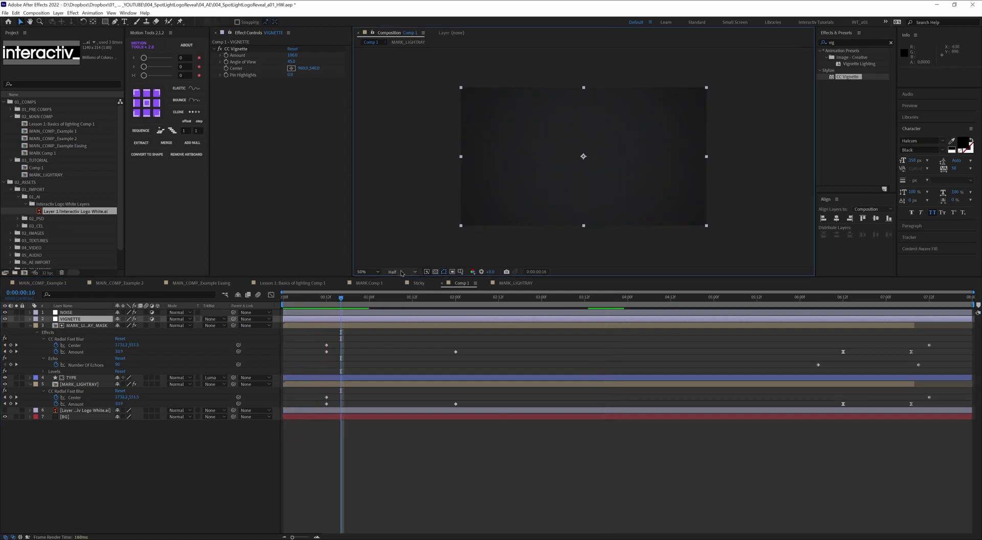
left_click(401, 271)
left_click(398, 281)
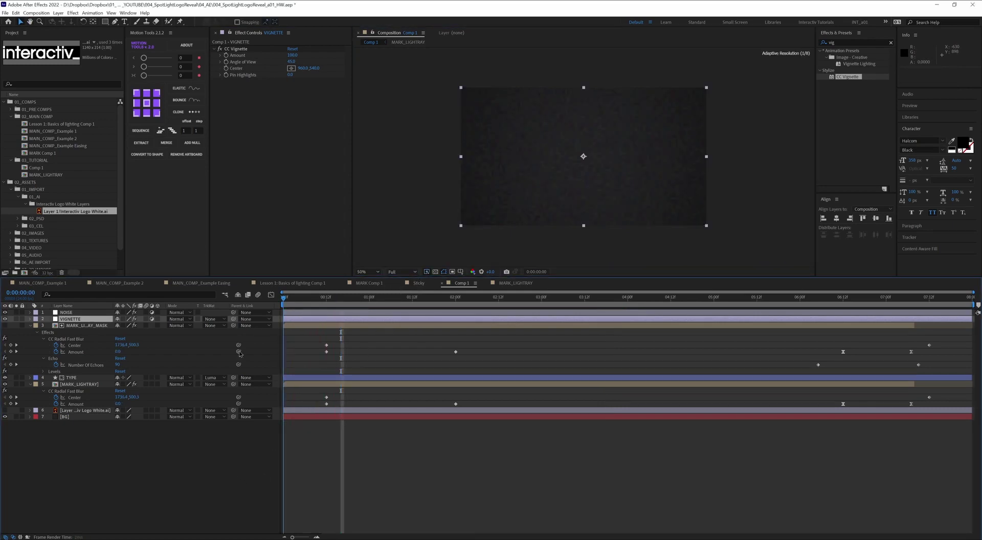
key("Home")
key("space")
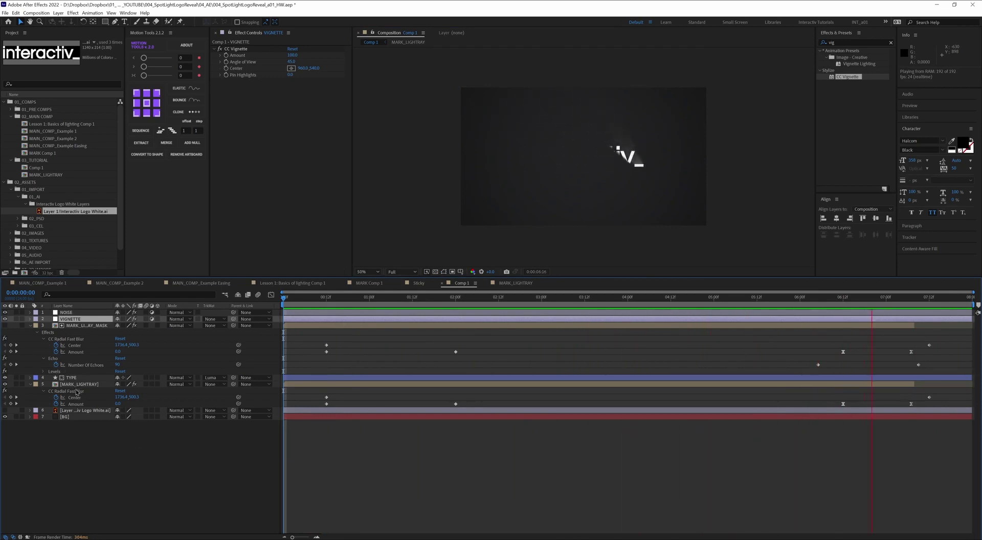
Pick-whip the mask's CC Radial Fast Blur Center, delete that expression, then edit the Fast Box Blur radius.
left_click(74, 345)
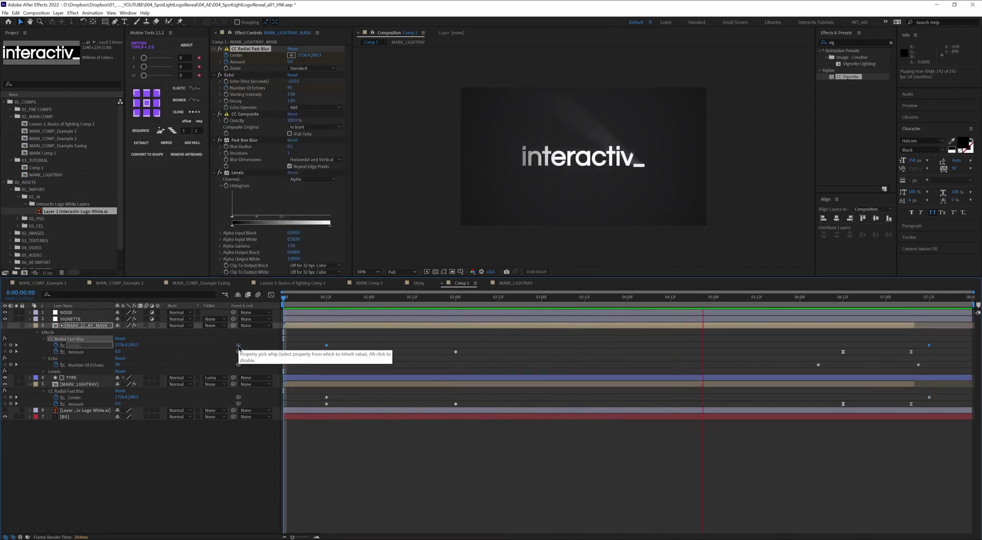
left_click_drag(239, 347, 166, 372)
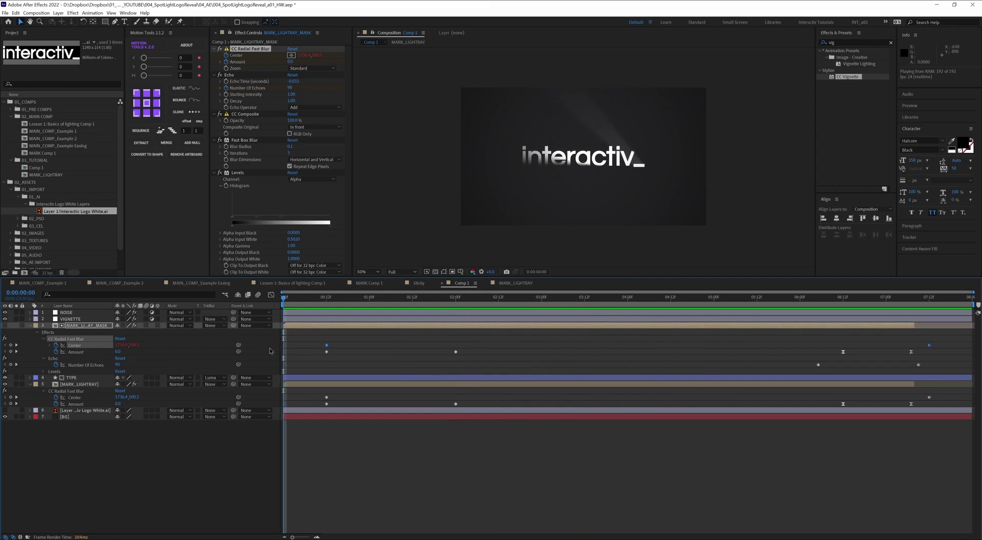
left_click(49, 346)
left_click(345, 354)
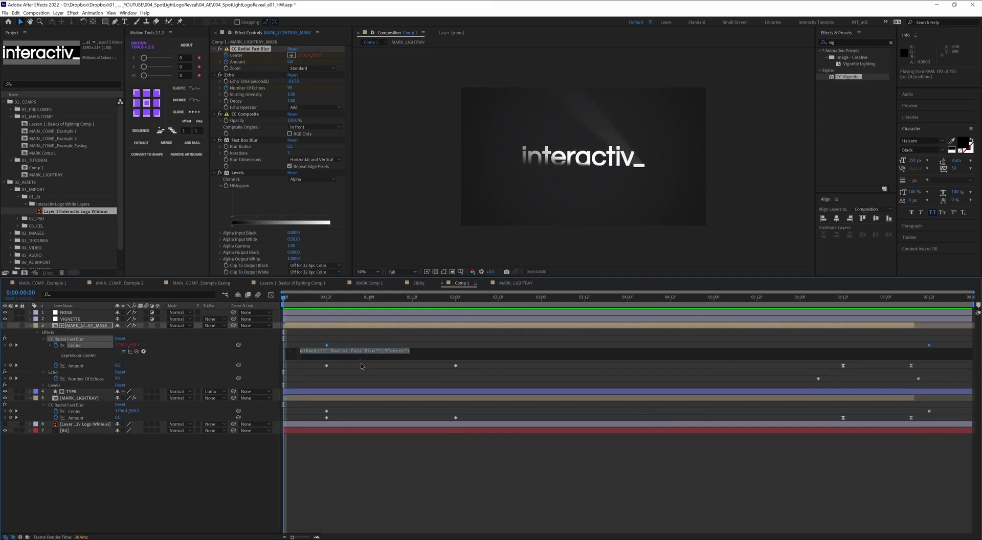
key("BackSpace")
left_click(247, 388)
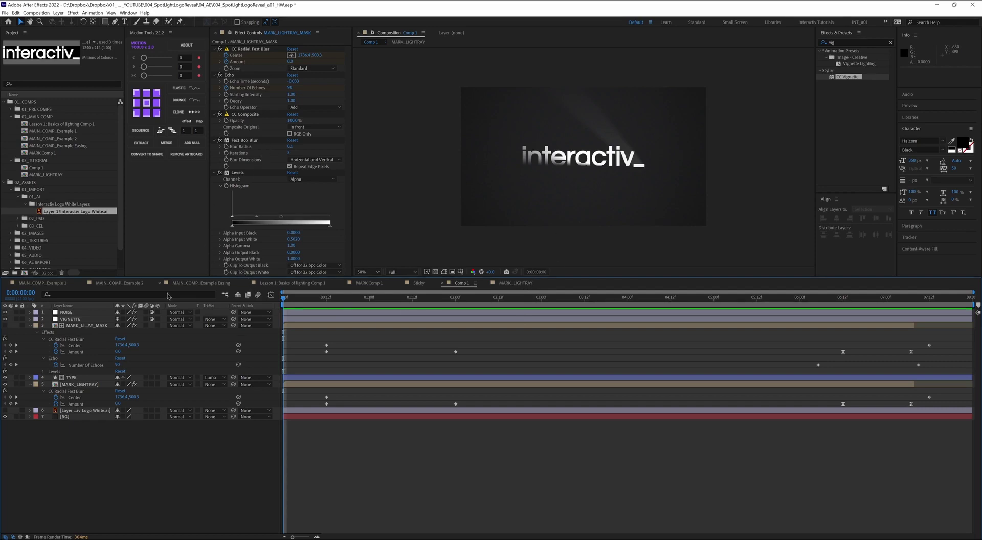
left_click(82, 325)
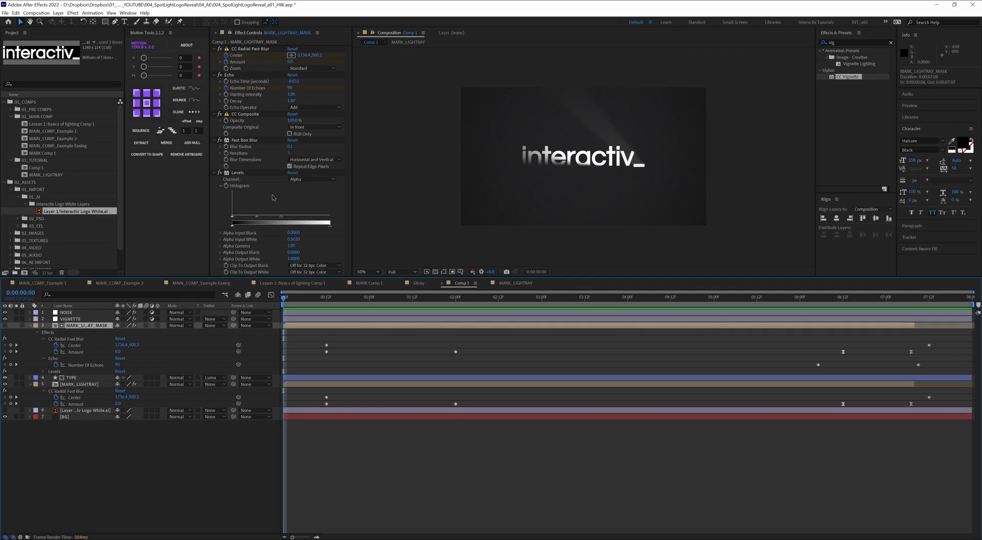
left_click(289, 147)
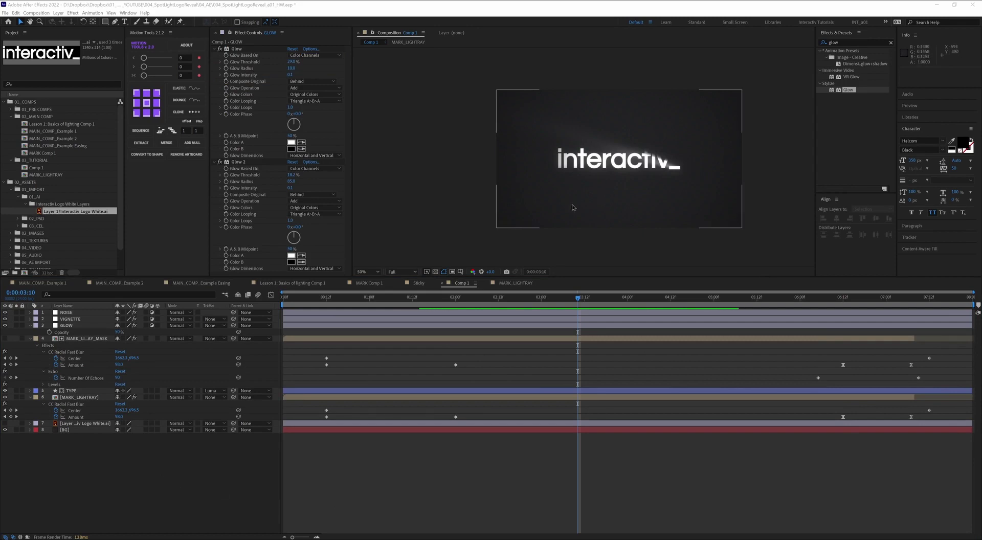
On the GLOW layer, set Glow 2's intensity to 0.3 and its radius to 85.
left_click(77, 326)
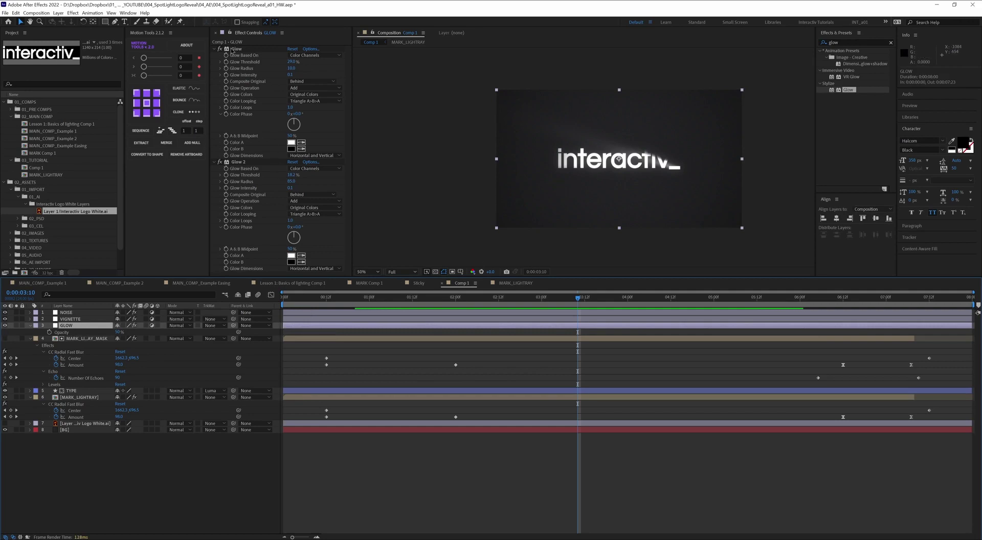
left_click(214, 49)
left_click(213, 55)
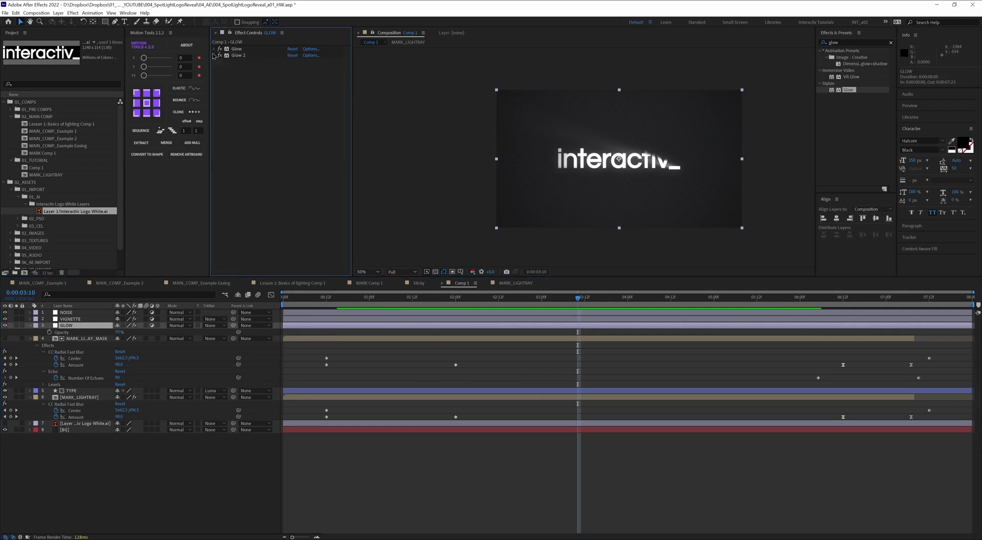
left_click(213, 55)
left_click(214, 49)
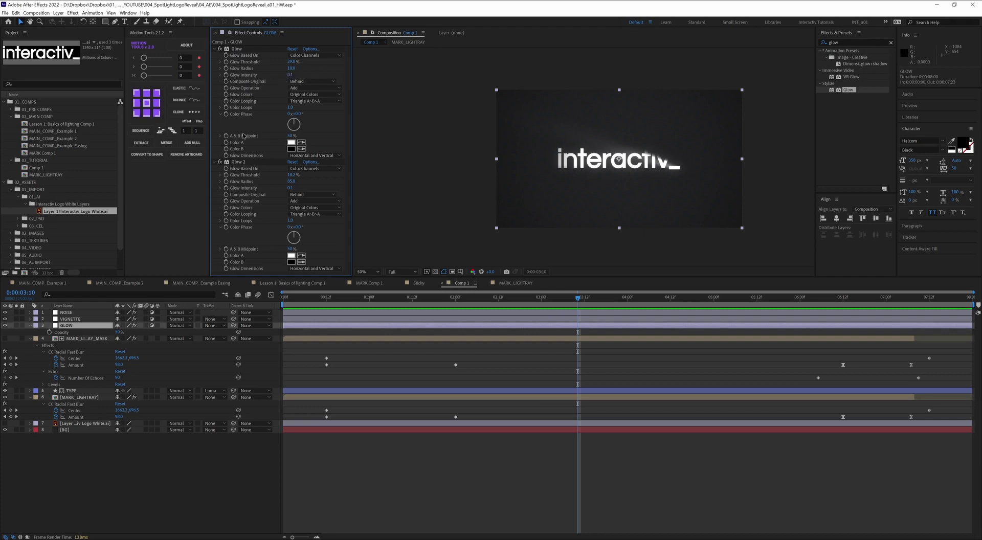
left_click(290, 188)
type("0.3")
left_click(290, 75)
mouse_move(290, 183)
left_mouse_down()
mouse_move(302, 184)
mouse_move(290, 184)
left_mouse_up()
Toggle the GLOW layer's visibility to compare the logo with and without it.
left_click(5, 326)
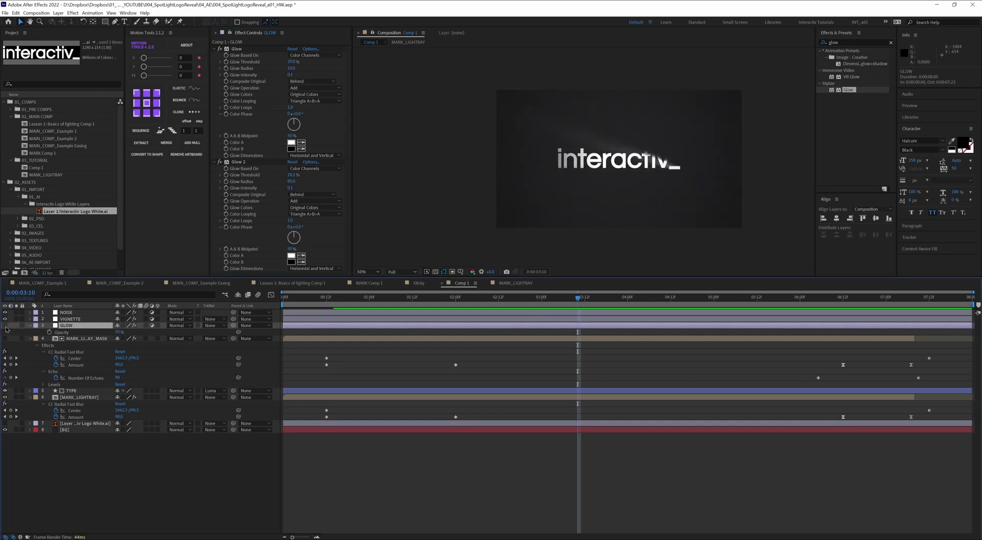
left_click(6, 326)
left_click(5, 325)
left_click(5, 325)
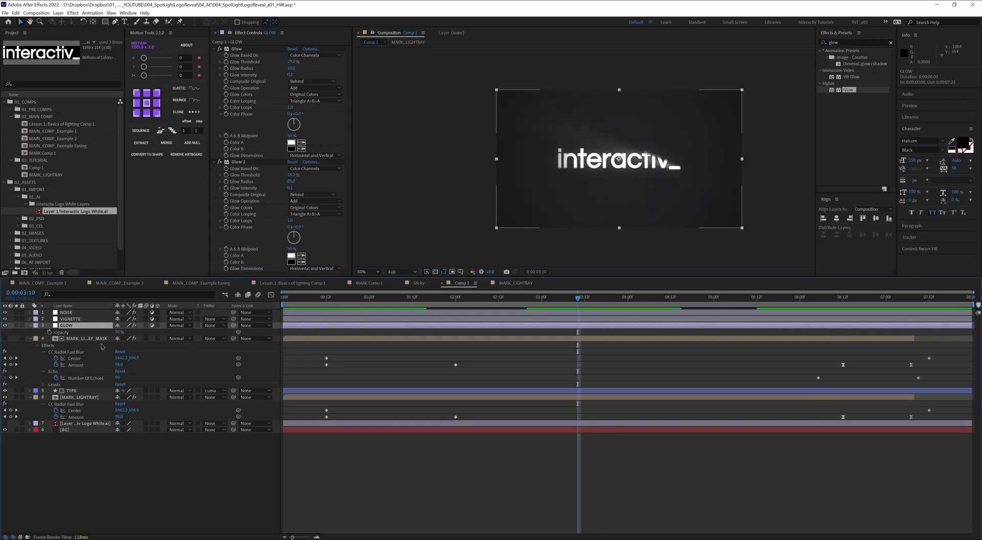
Lower the MARK_LIGHTRAY_MASK opacity to 25% and recheck the result with GLOW off and on.
left_click(118, 332)
type("25")
key("Return")
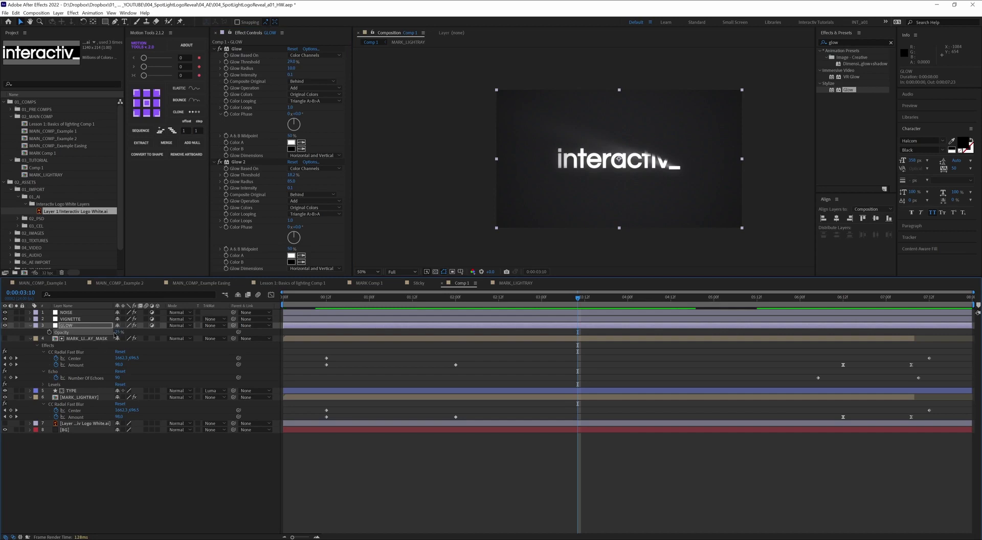
left_click(5, 325)
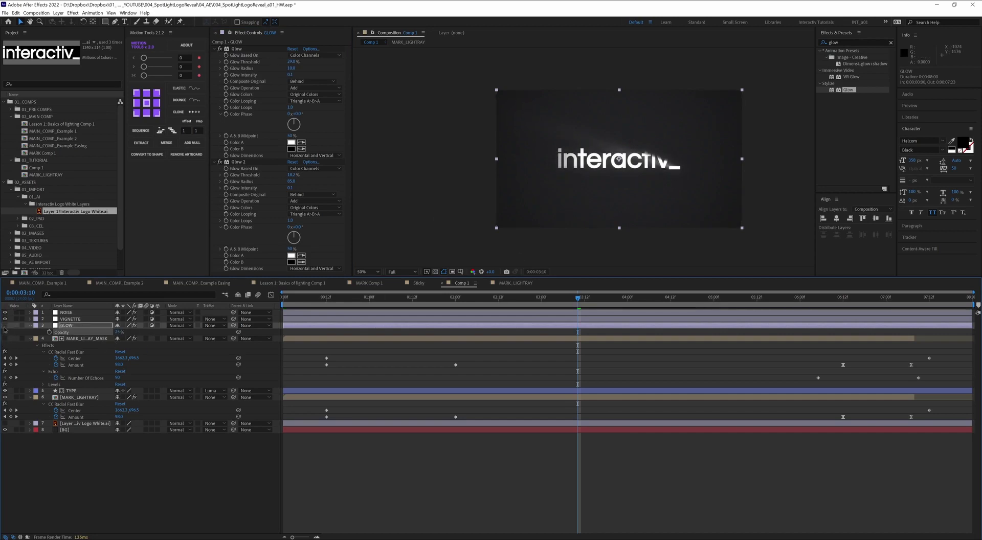
left_click(5, 325)
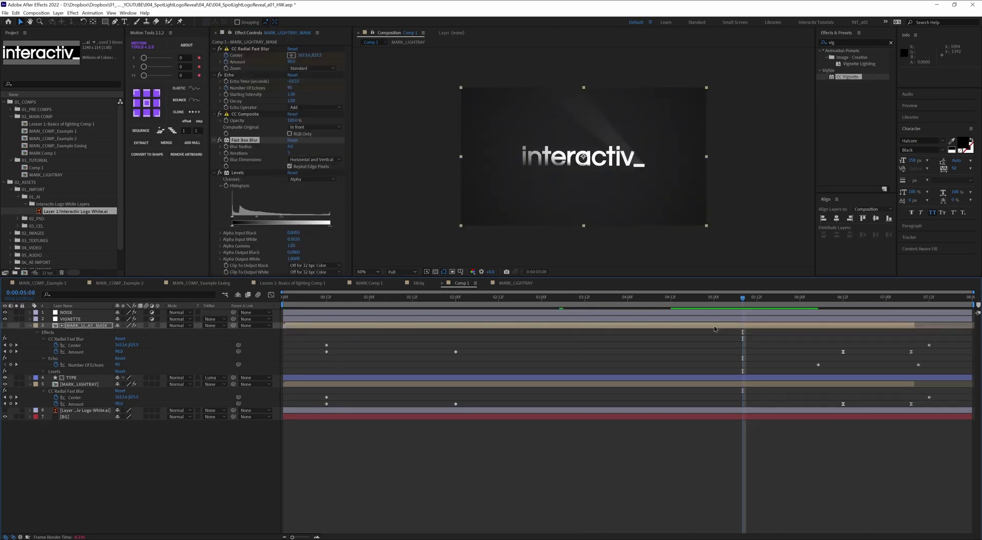